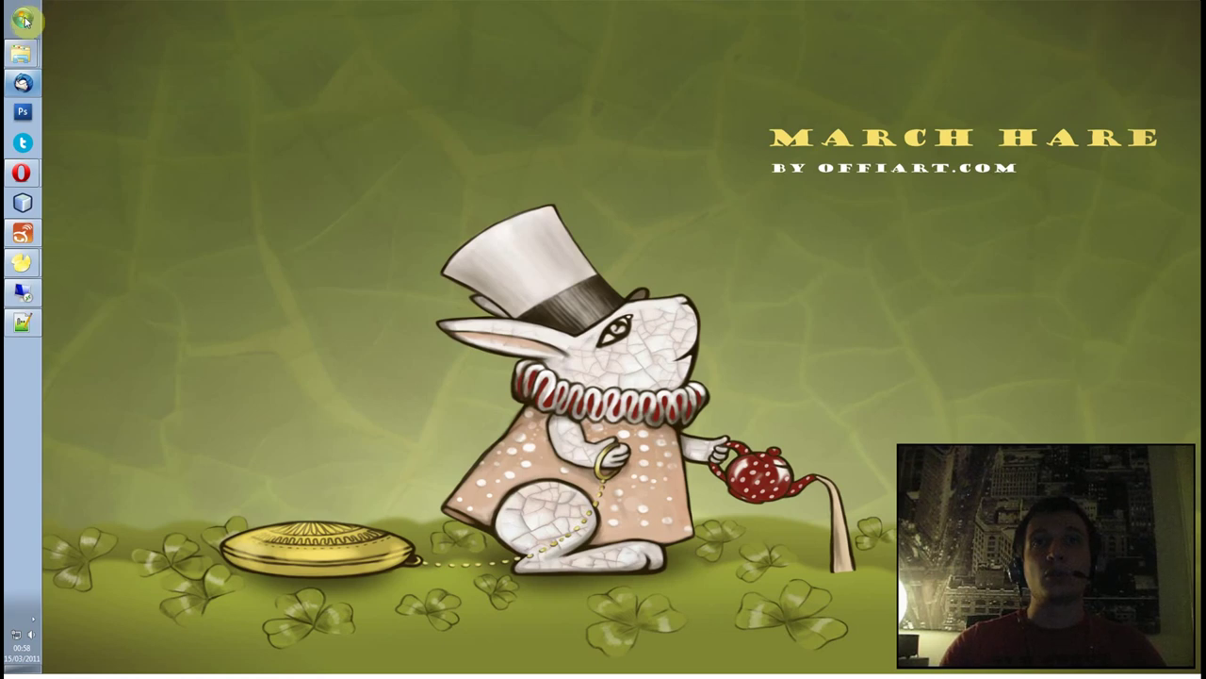
Launch the Windows Registry Editor by running regedit.
{"action": "left_click", "coordinate": [22, 20]}
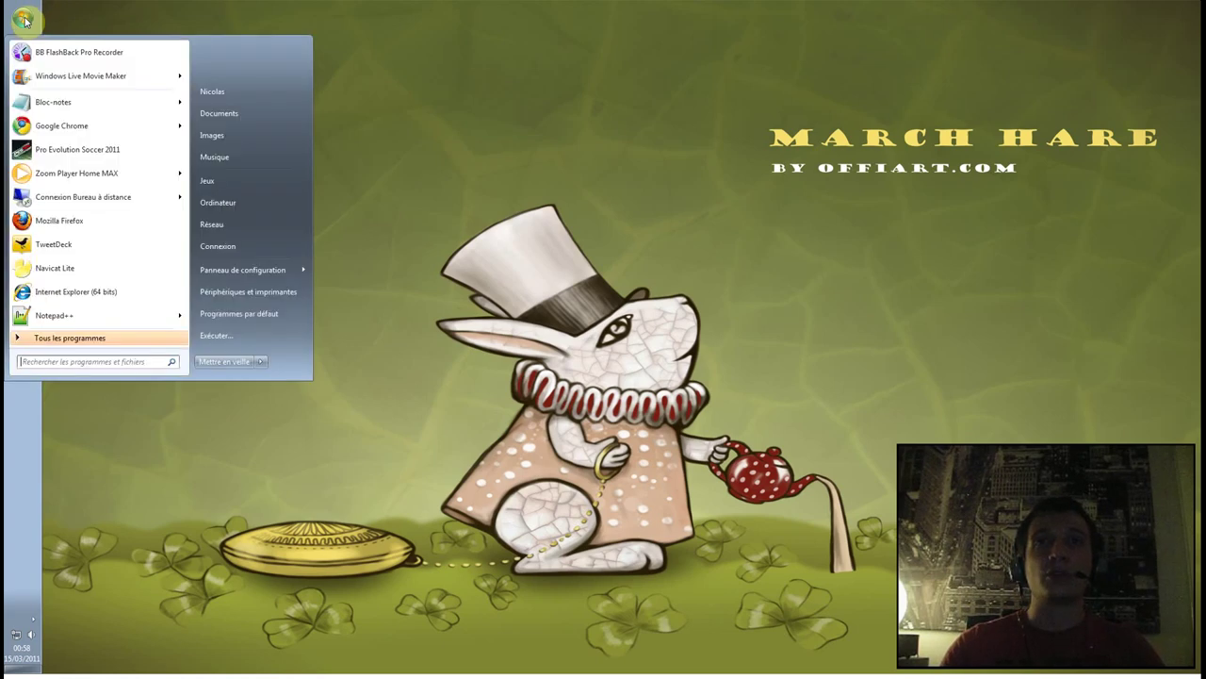
{"action": "left_click", "coordinate": [234, 338]}
{"action": "type", "text": "re"}
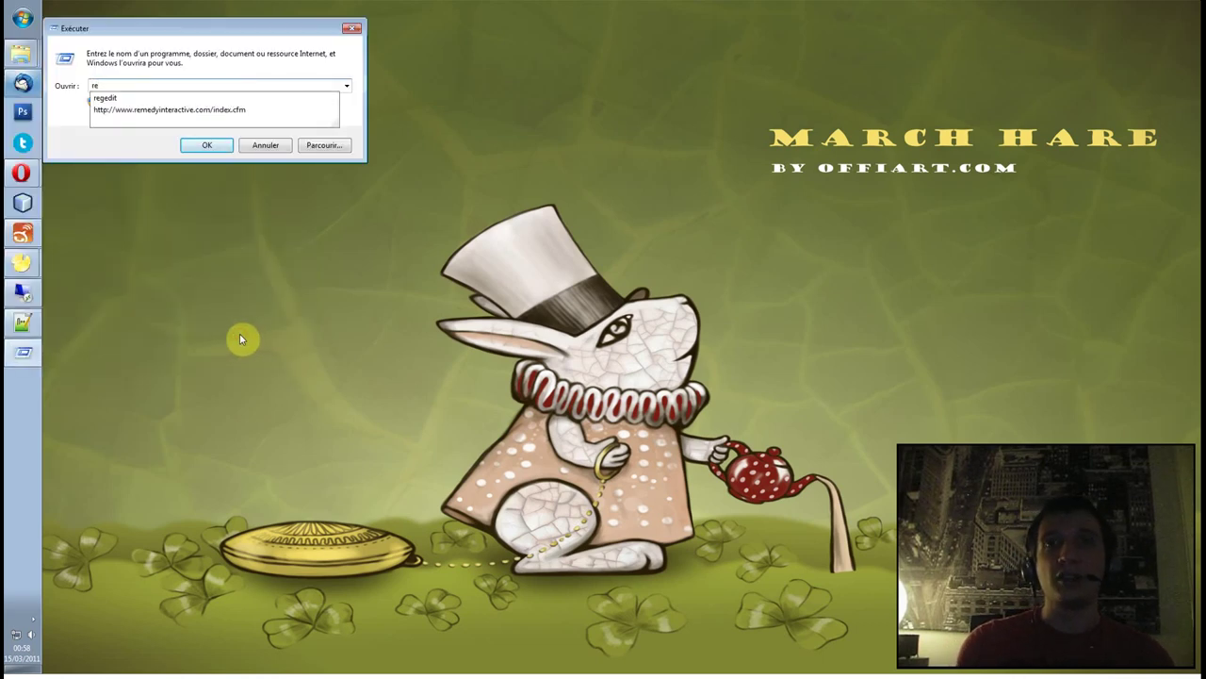
{"action": "type", "text": "gedit"}
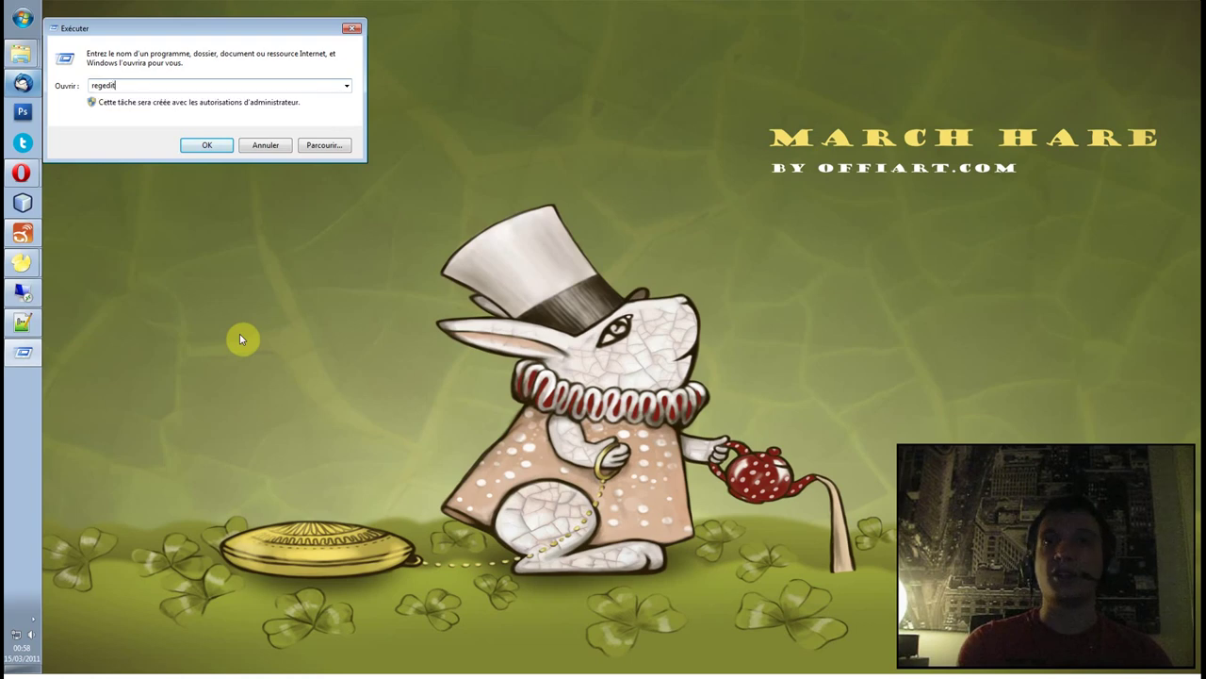
{"action": "key", "text": "Return"}
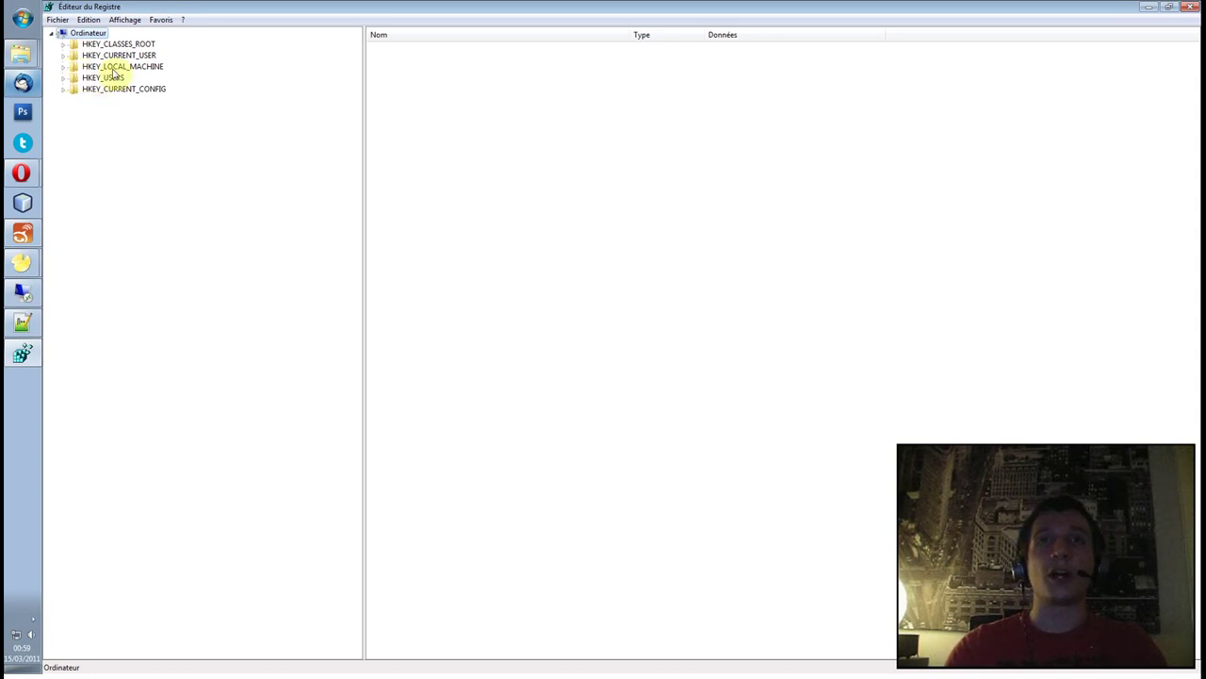
Navigate to HKEY_LOCAL_MACHINE\SOFTWARE\Microsoft\Windows\CurrentVersion\Explorer\AppKey and expand its subkeys.
{"action": "left_click", "coordinate": [63, 67]}
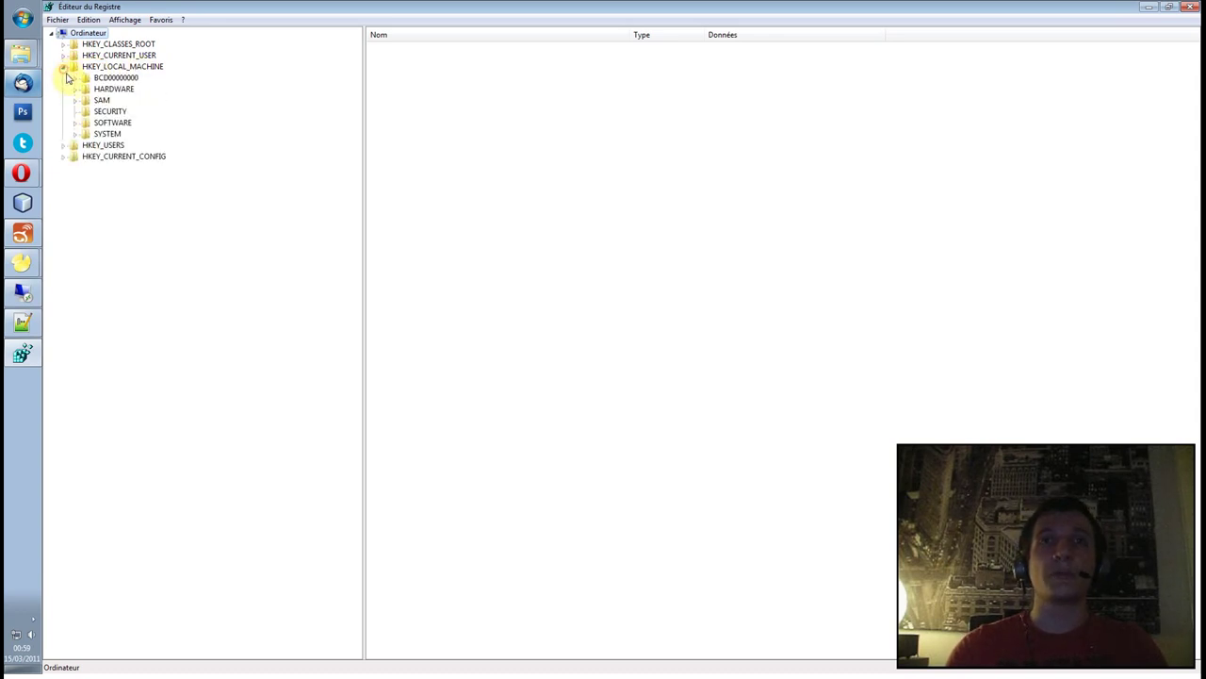
{"action": "left_click", "coordinate": [74, 123]}
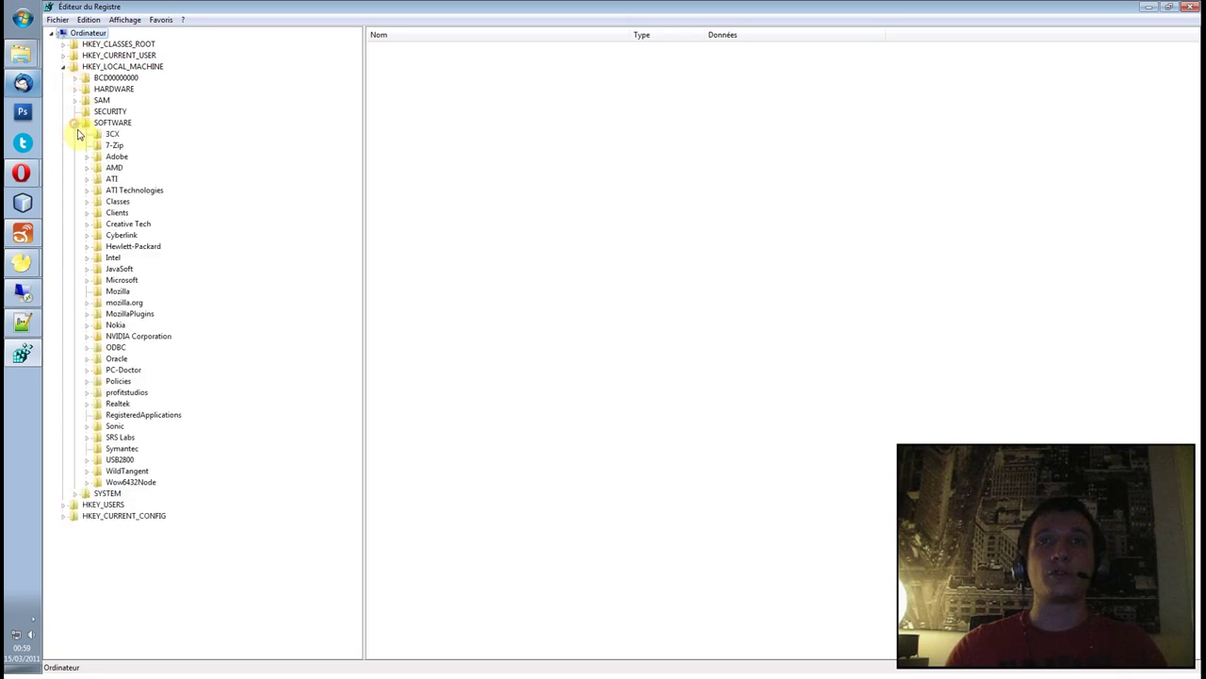
{"action": "left_click", "coordinate": [86, 280]}
{"action": "scroll", "coordinate": [120, 287], "scroll_direction": "down", "scroll_amount": 20}
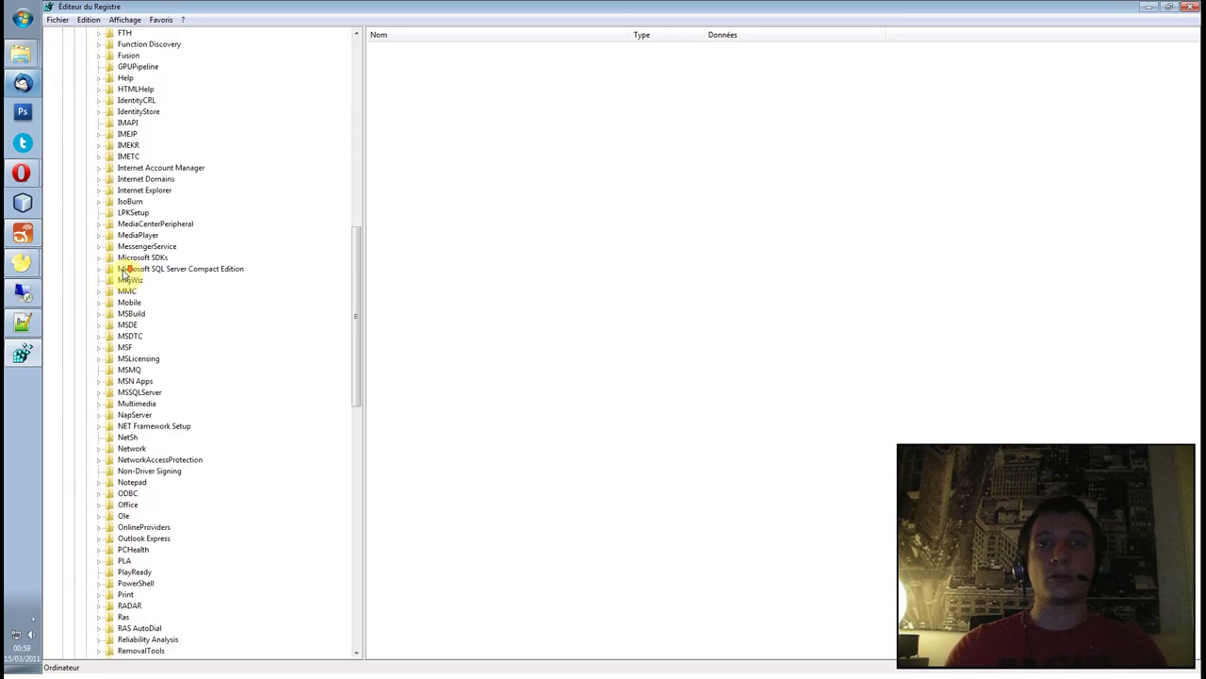
{"action": "scroll", "coordinate": [122, 275], "scroll_direction": "down", "scroll_amount": 4}
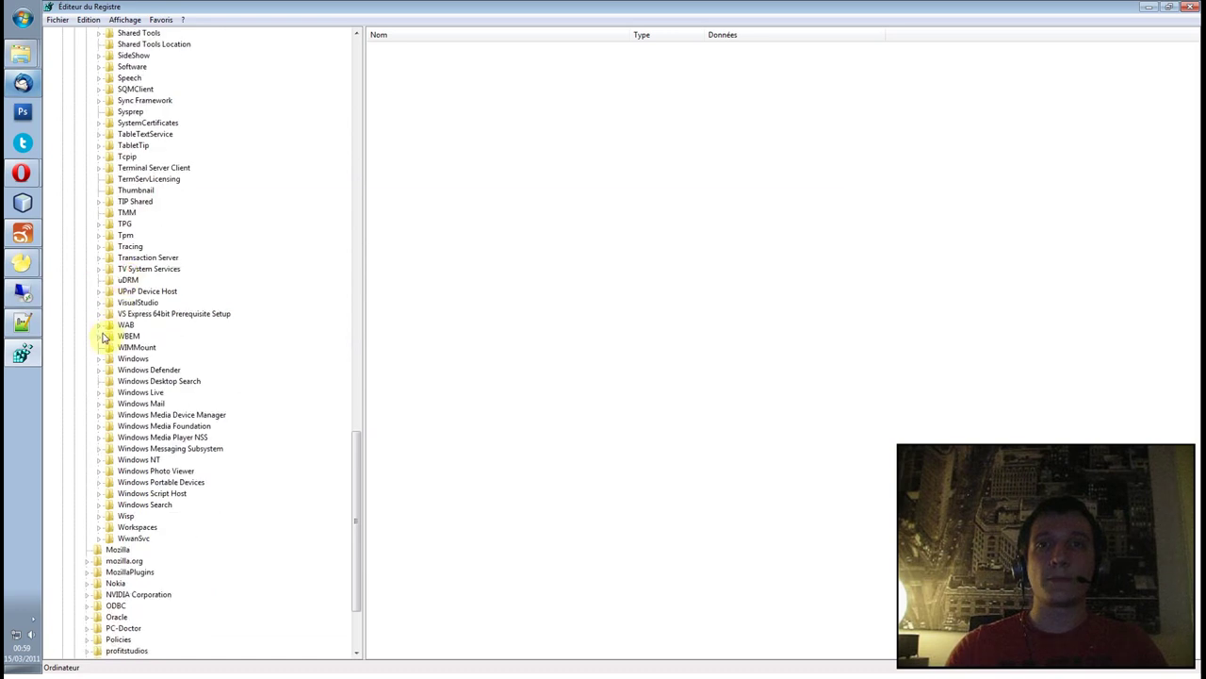
{"action": "left_click", "coordinate": [98, 359]}
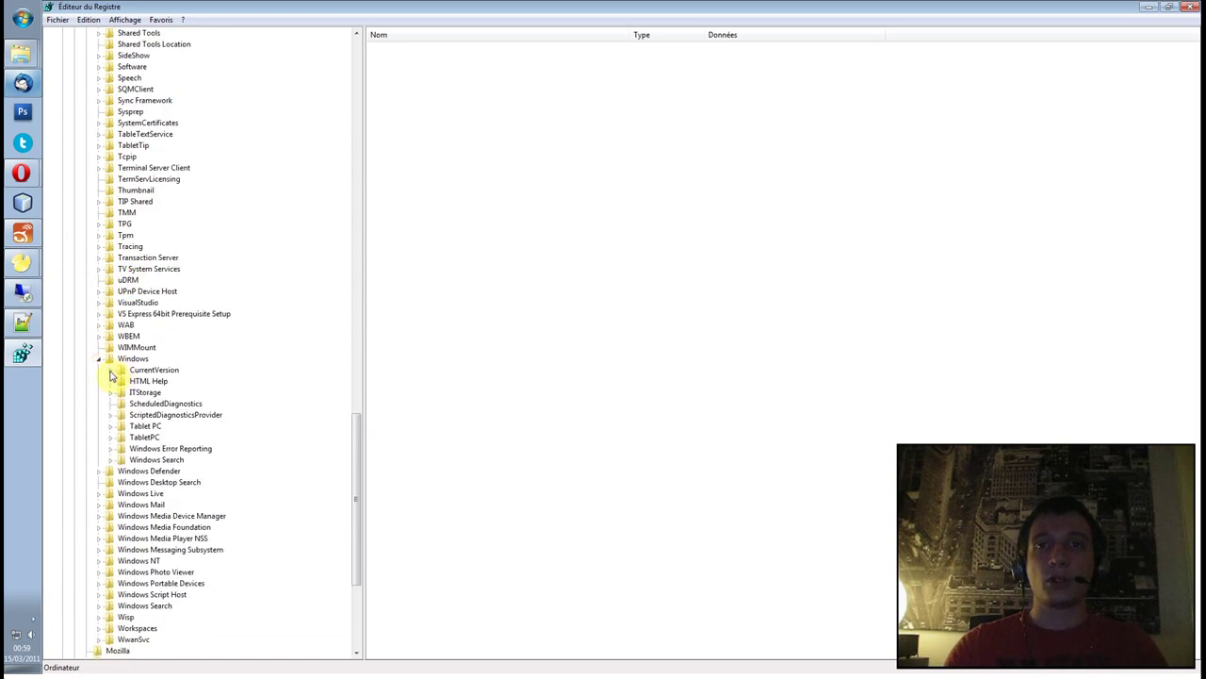
{"action": "left_click", "coordinate": [110, 370]}
{"action": "scroll", "coordinate": [132, 273], "scroll_direction": "down", "scroll_amount": 1}
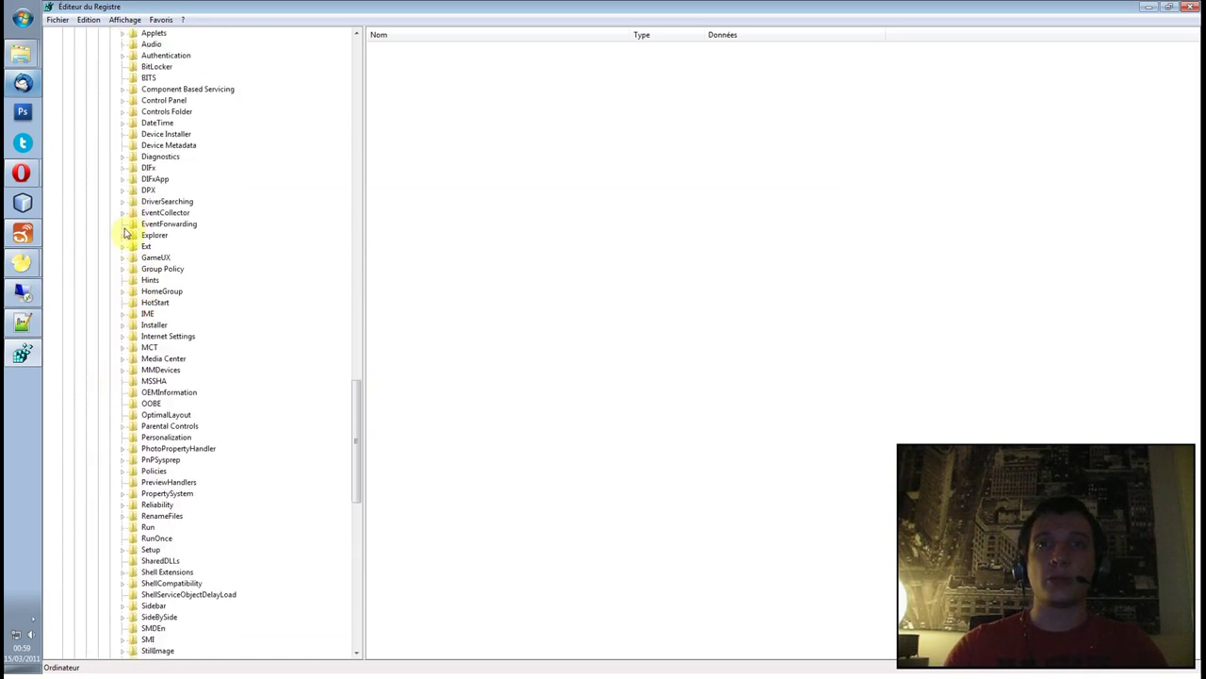
{"action": "left_click", "coordinate": [122, 234]}
{"action": "left_click", "coordinate": [147, 58]}
{"action": "left_click", "coordinate": [135, 54]}
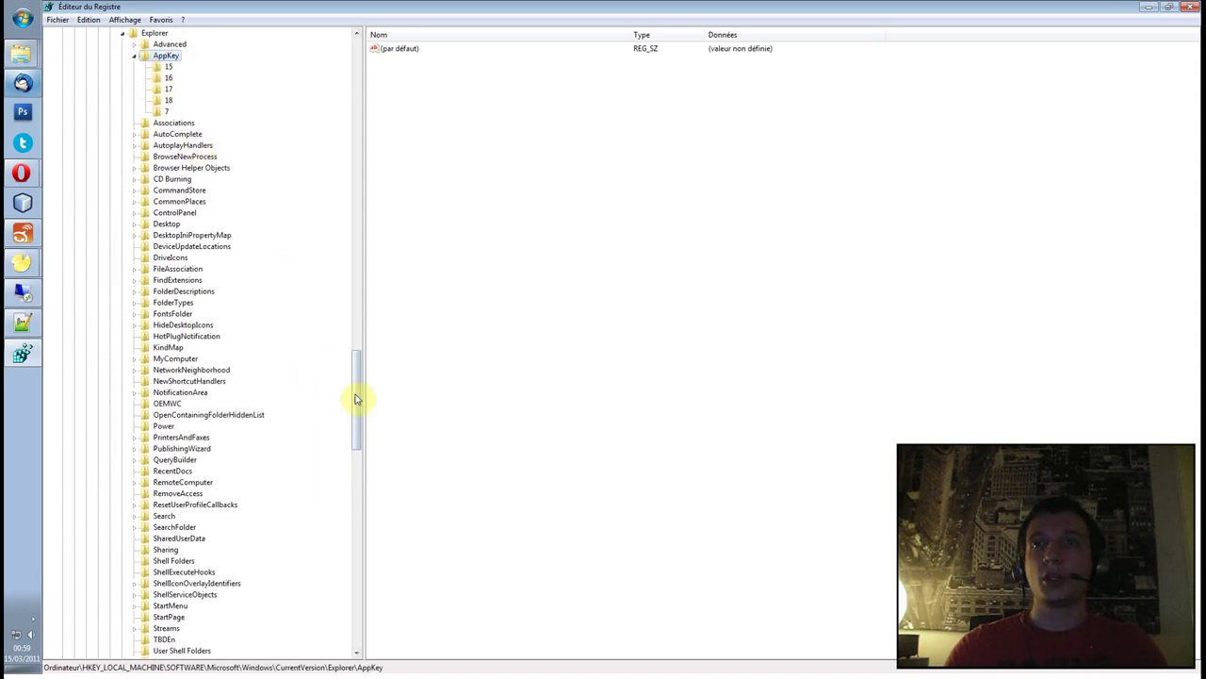
Review the registry path from HKEY_LOCAL_MACHINE down to the AppKey subkeys.
{"action": "left_click_drag", "start_coordinate": [356, 398], "coordinate": [353, 68]}
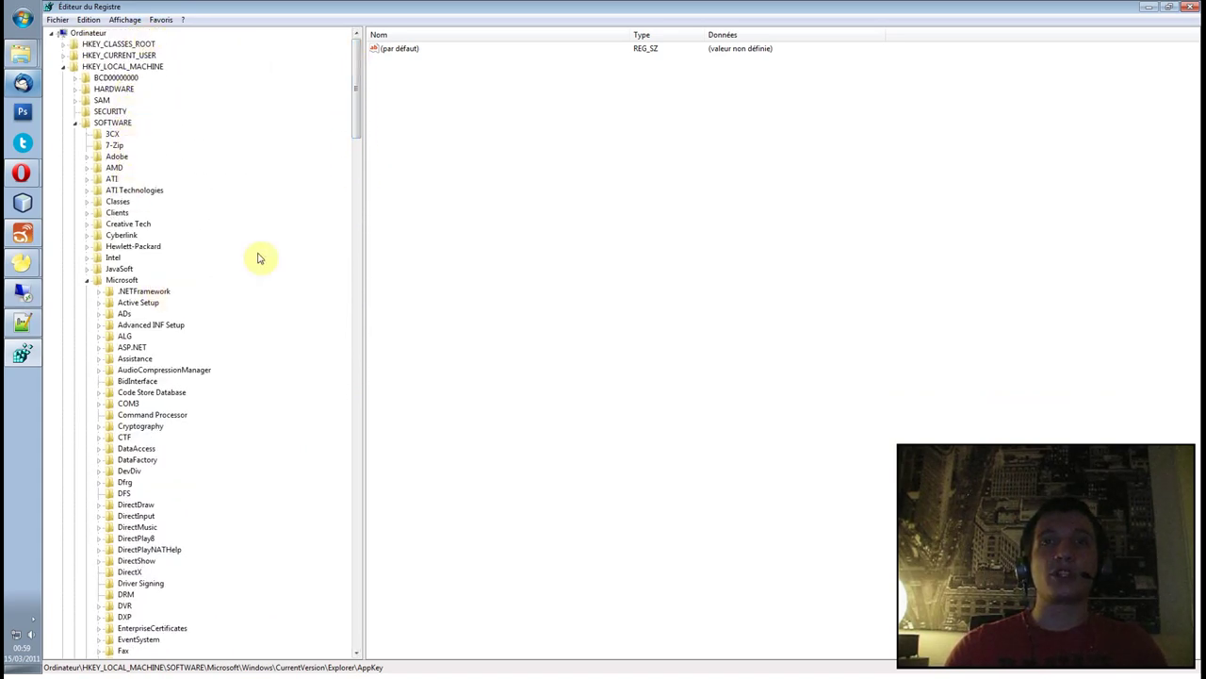
{"action": "left_click_drag", "start_coordinate": [356, 99], "coordinate": [393, 376]}
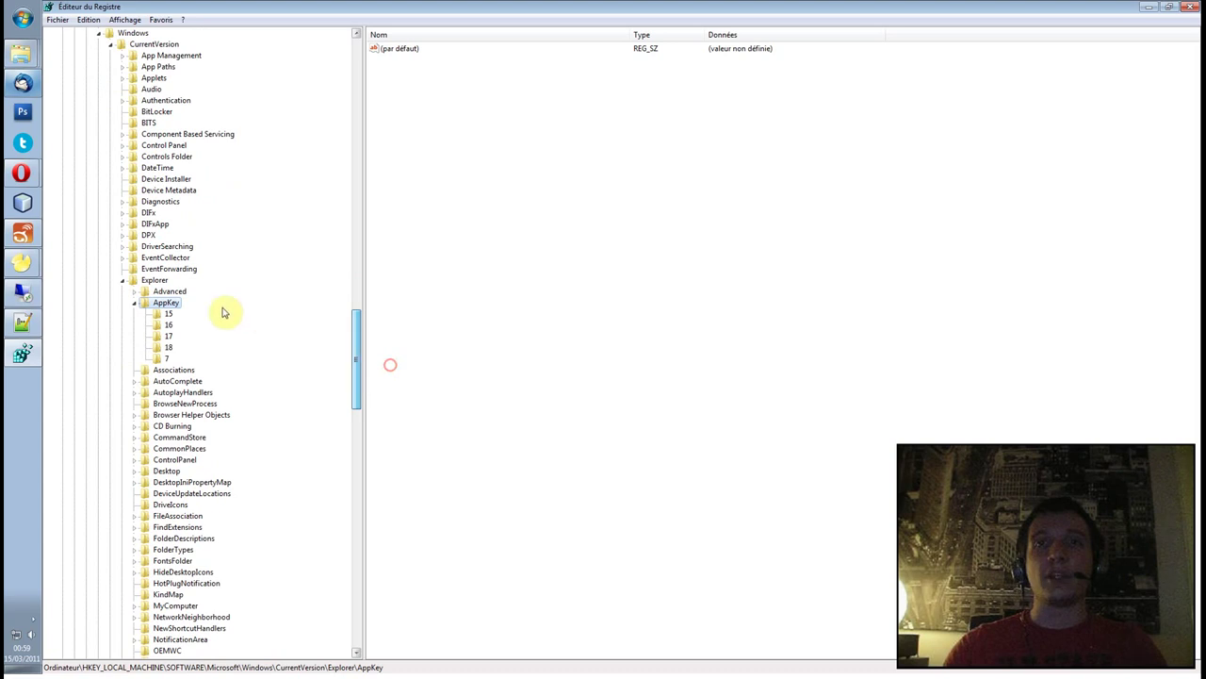
{"action": "left_click", "coordinate": [167, 316]}
{"action": "left_click", "coordinate": [167, 302]}
{"action": "left_click_drag", "start_coordinate": [358, 349], "coordinate": [358, 359]}
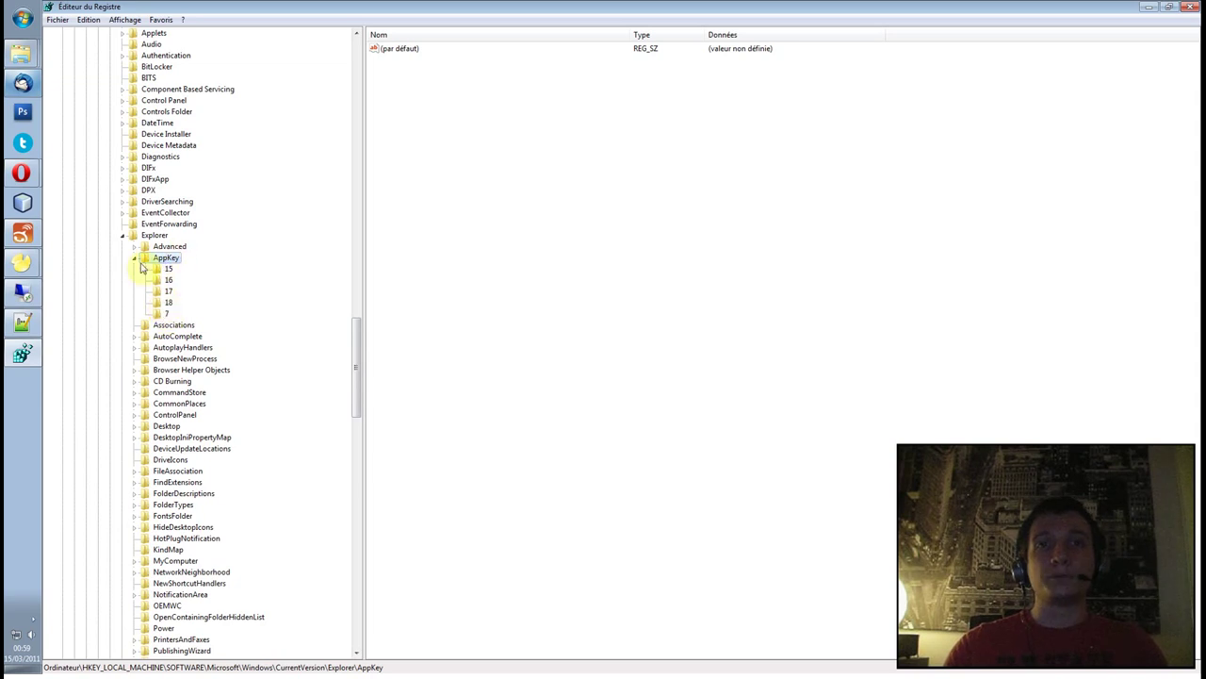
Switch to raccourcis.txt in Notepad++ and look up the key codes for the Courrier and Média shortcuts.
{"action": "left_click", "coordinate": [23, 325]}
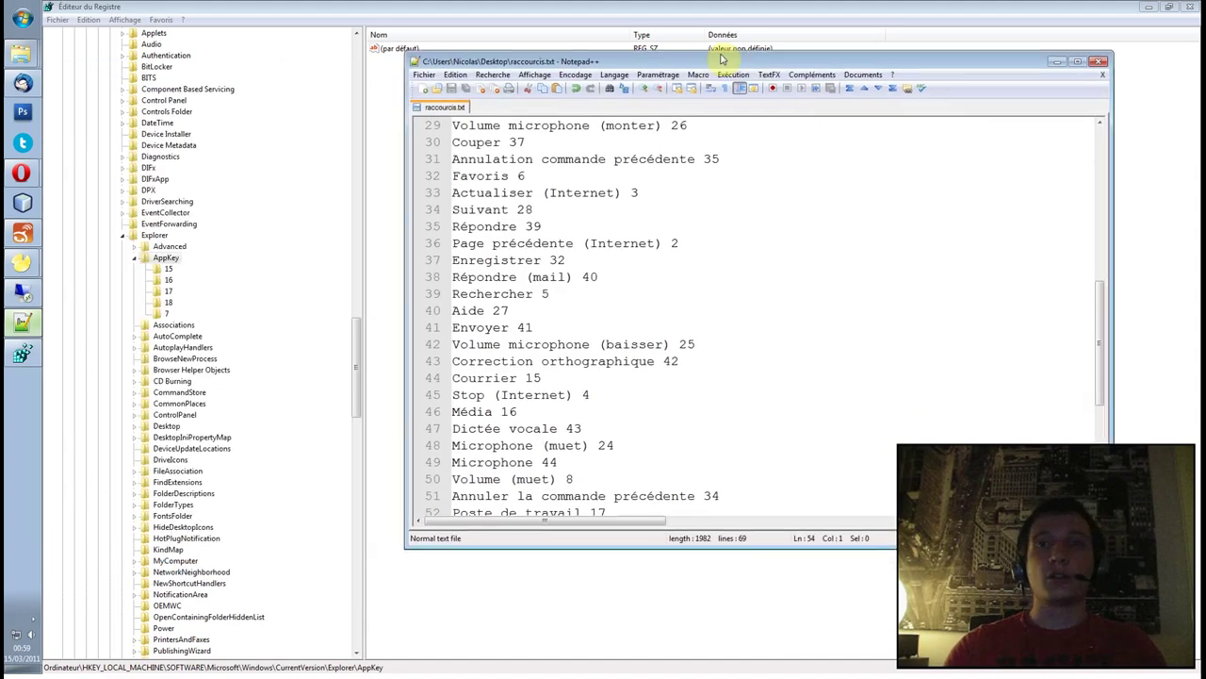
{"action": "left_click", "coordinate": [829, 287]}
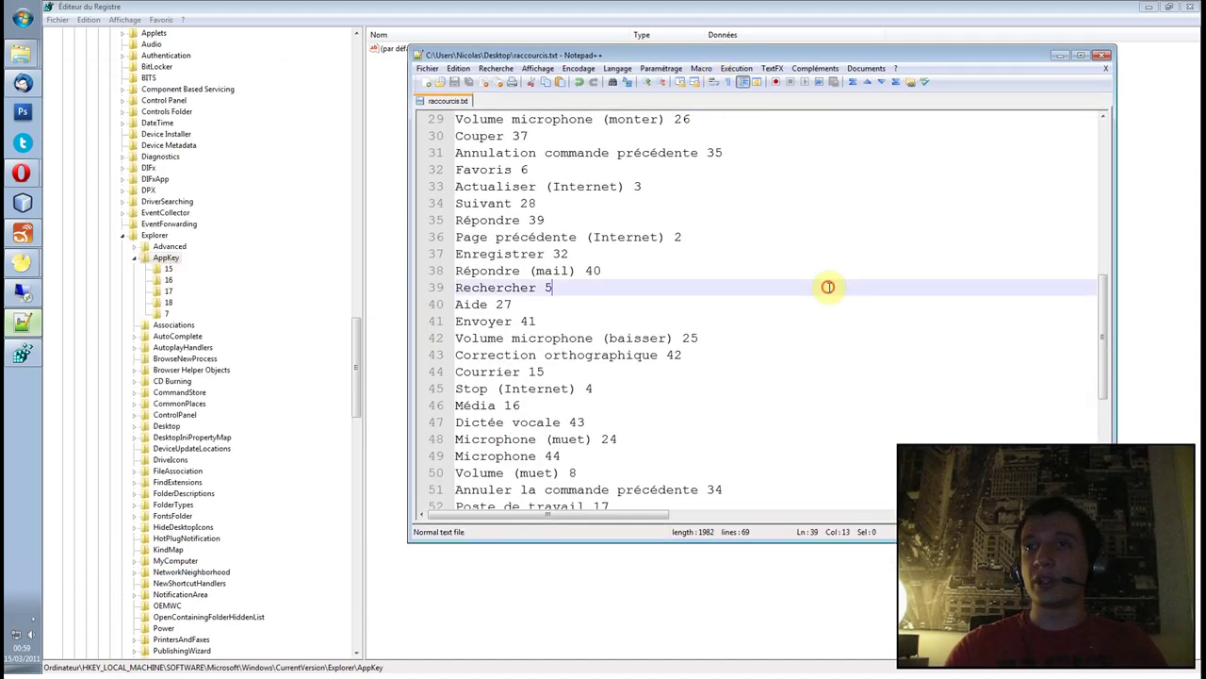
{"action": "scroll", "coordinate": [827, 285], "scroll_direction": "up", "scroll_amount": 3}
{"action": "scroll", "coordinate": [759, 261], "scroll_direction": "up", "scroll_amount": 2}
{"action": "scroll", "coordinate": [706, 251], "scroll_direction": "down", "scroll_amount": 7}
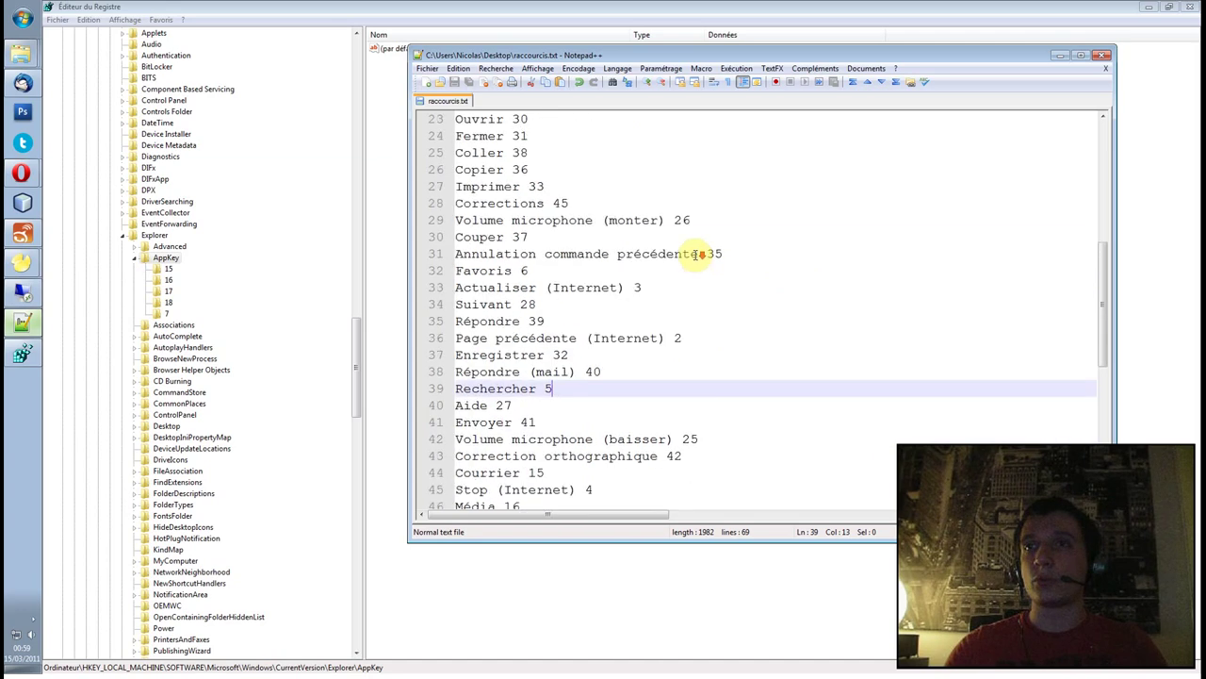
{"action": "scroll", "coordinate": [691, 306], "scroll_direction": "up", "scroll_amount": 1}
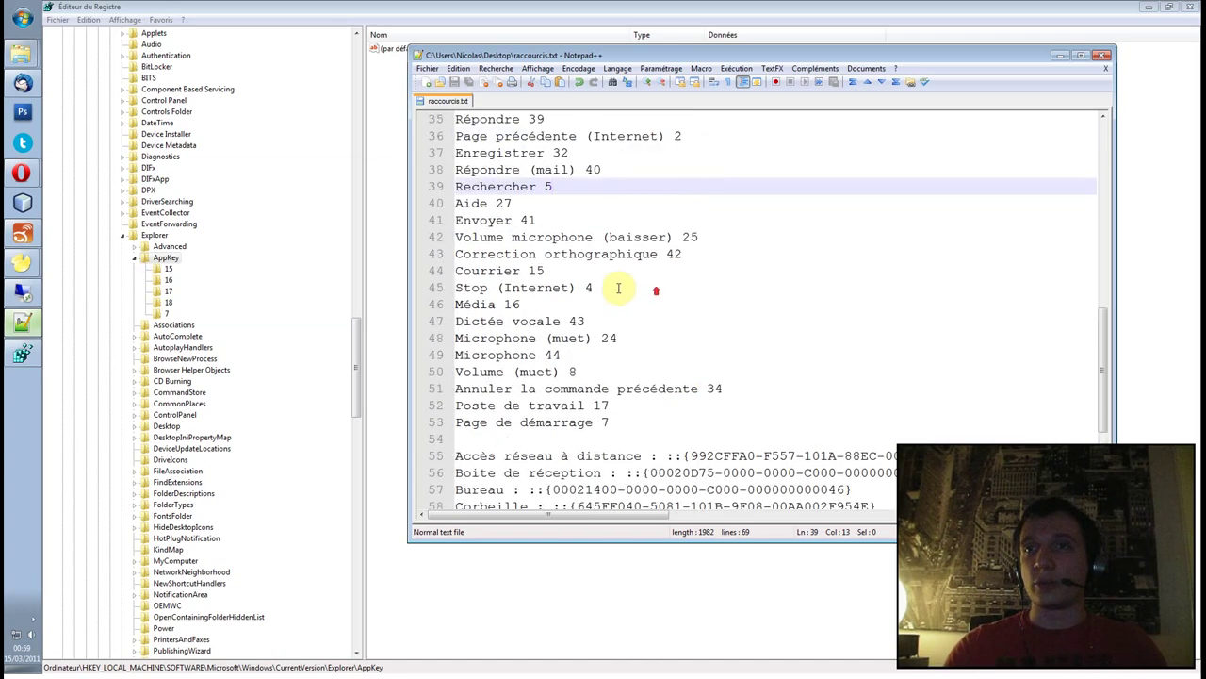
{"action": "left_click", "coordinate": [490, 270]}
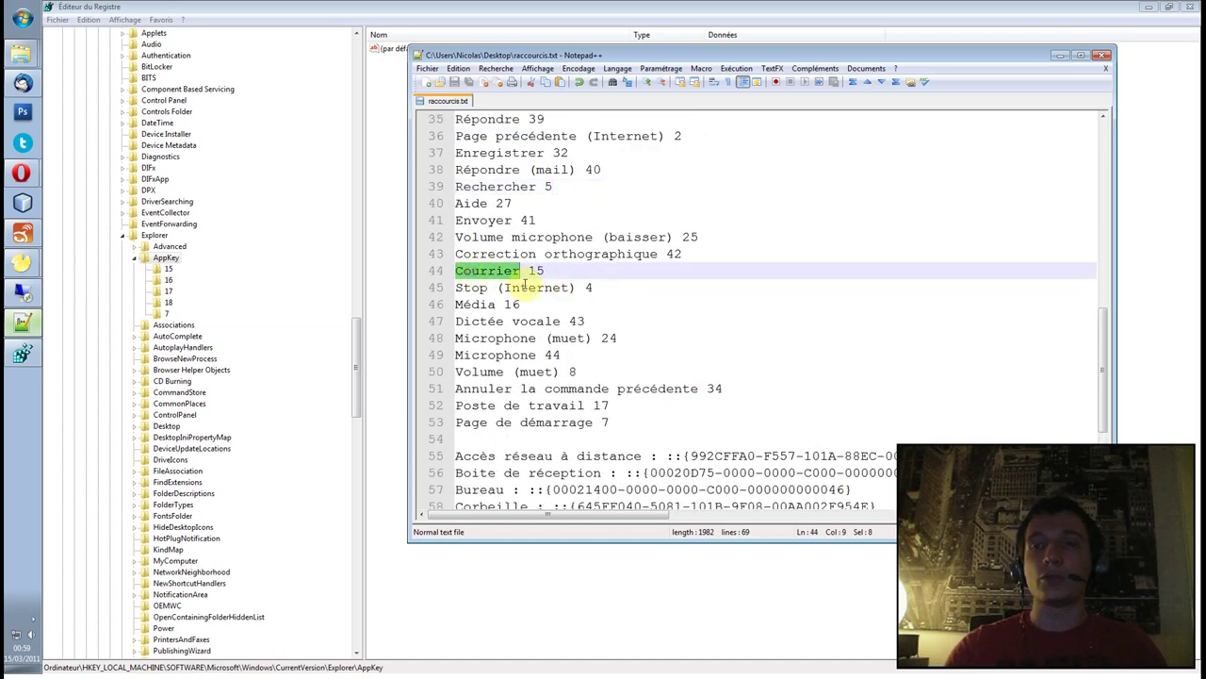
{"action": "left_click", "coordinate": [507, 269]}
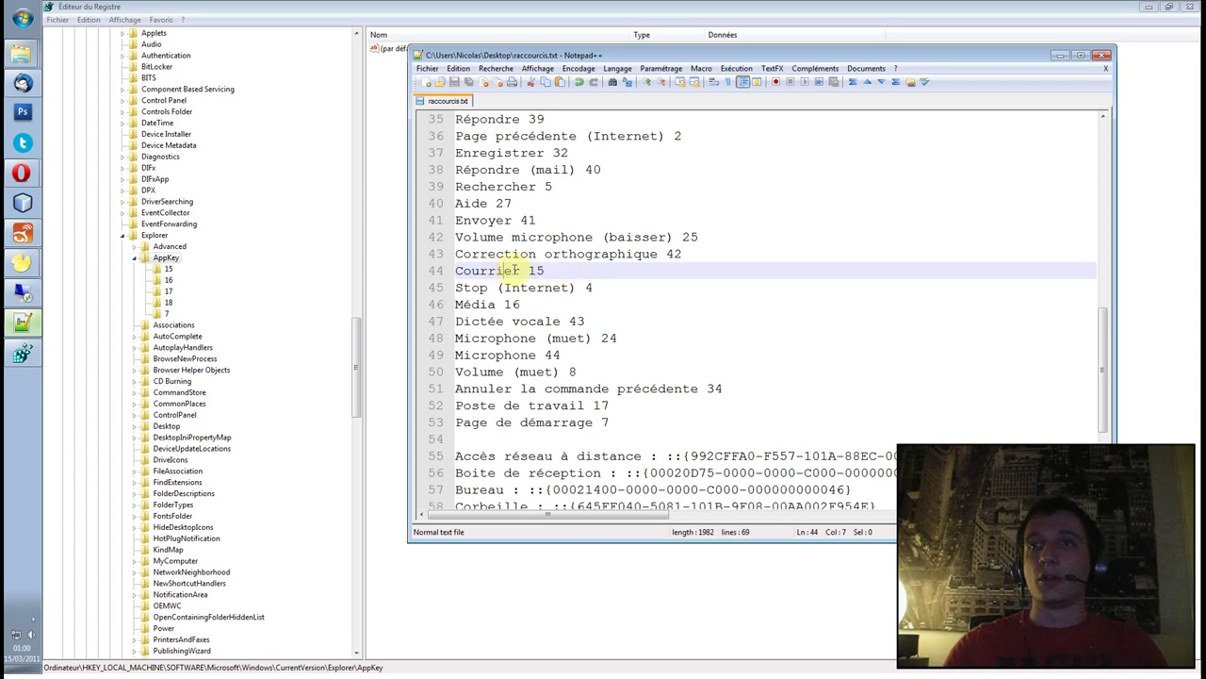
{"action": "left_click", "coordinate": [487, 271]}
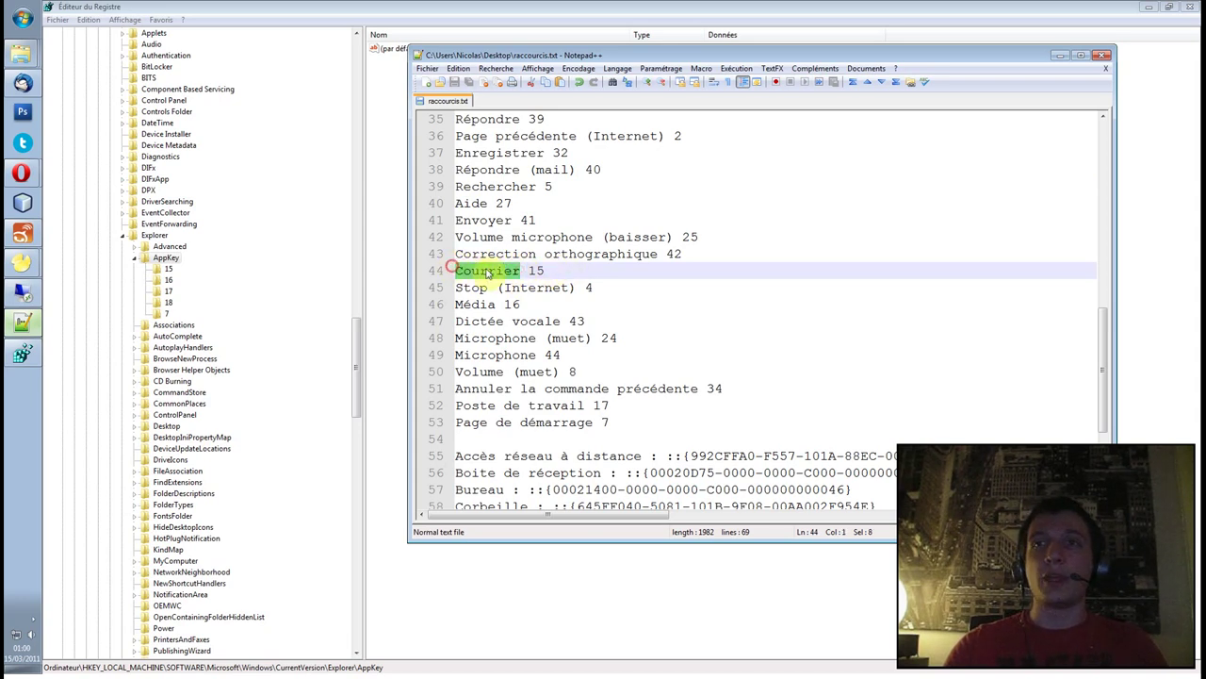
{"action": "left_click", "coordinate": [566, 236]}
{"action": "left_click_drag", "start_coordinate": [456, 305], "coordinate": [496, 305]}
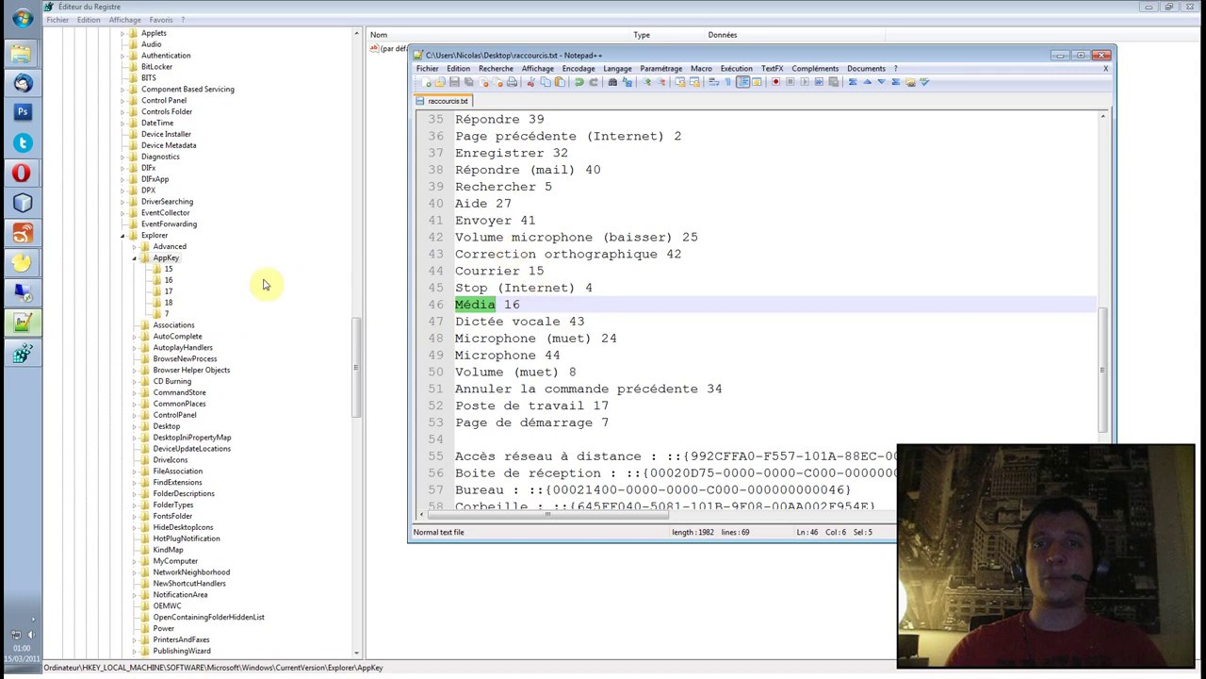
Switch back to the Registry Editor and inspect the values in AppKey subkeys 15, 16, 17 and 18.
{"action": "left_click", "coordinate": [168, 270]}
{"action": "left_click", "coordinate": [168, 280]}
{"action": "left_click", "coordinate": [168, 293]}
{"action": "left_click", "coordinate": [167, 302]}
{"action": "left_click", "coordinate": [167, 269]}
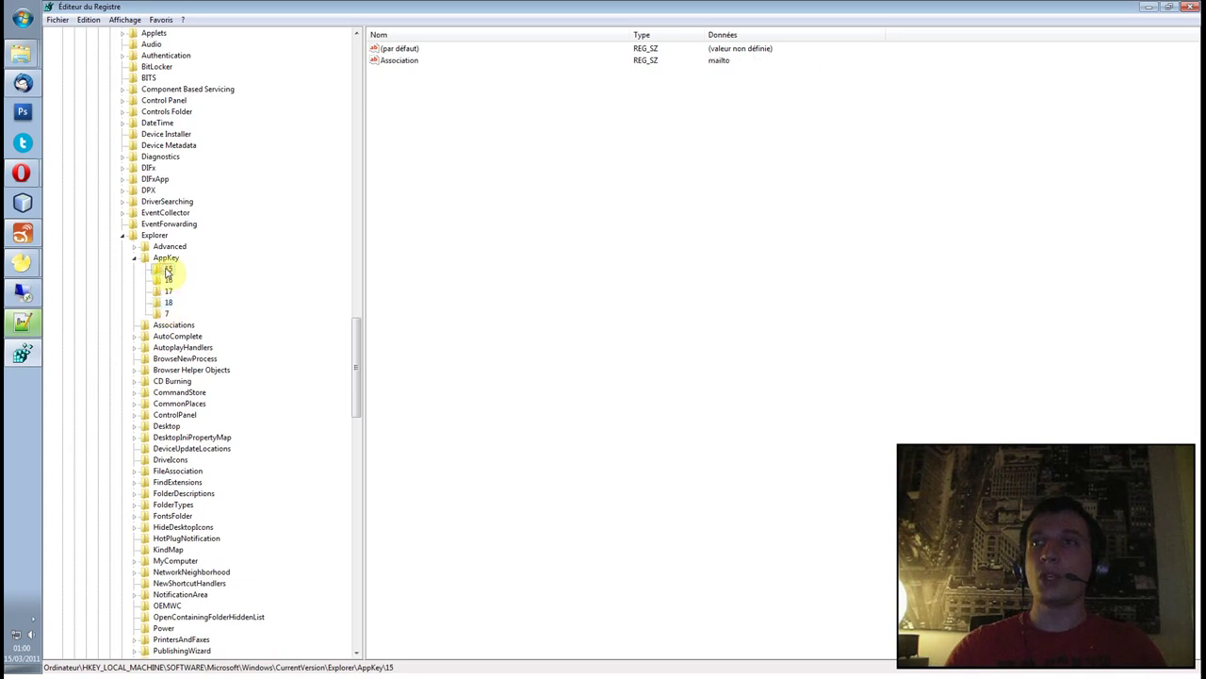
Return to raccourcis.txt in Notepad++ and review the list of shortcut key codes.
{"action": "left_click", "coordinate": [23, 323]}
{"action": "left_click", "coordinate": [585, 288]}
{"action": "scroll", "coordinate": [583, 306], "scroll_direction": "up", "scroll_amount": 2}
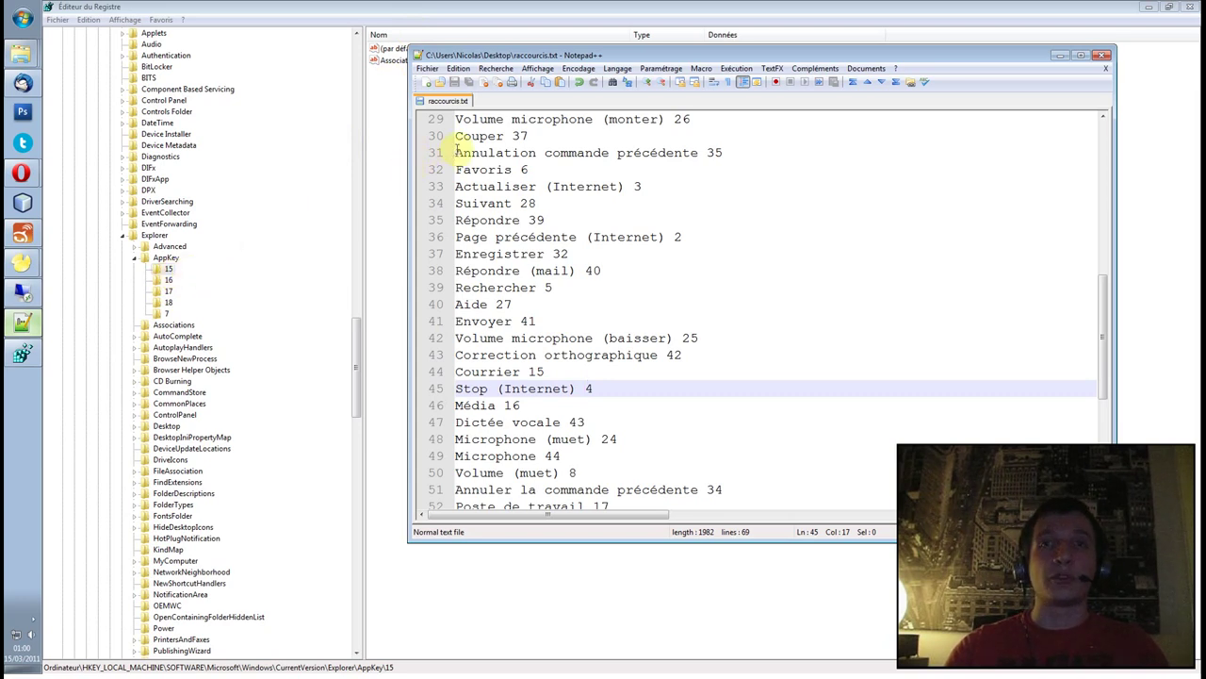
Switch to the Registry Editor and compare the values stored in AppKey subkeys 16 and 15.
{"action": "left_click", "coordinate": [170, 281]}
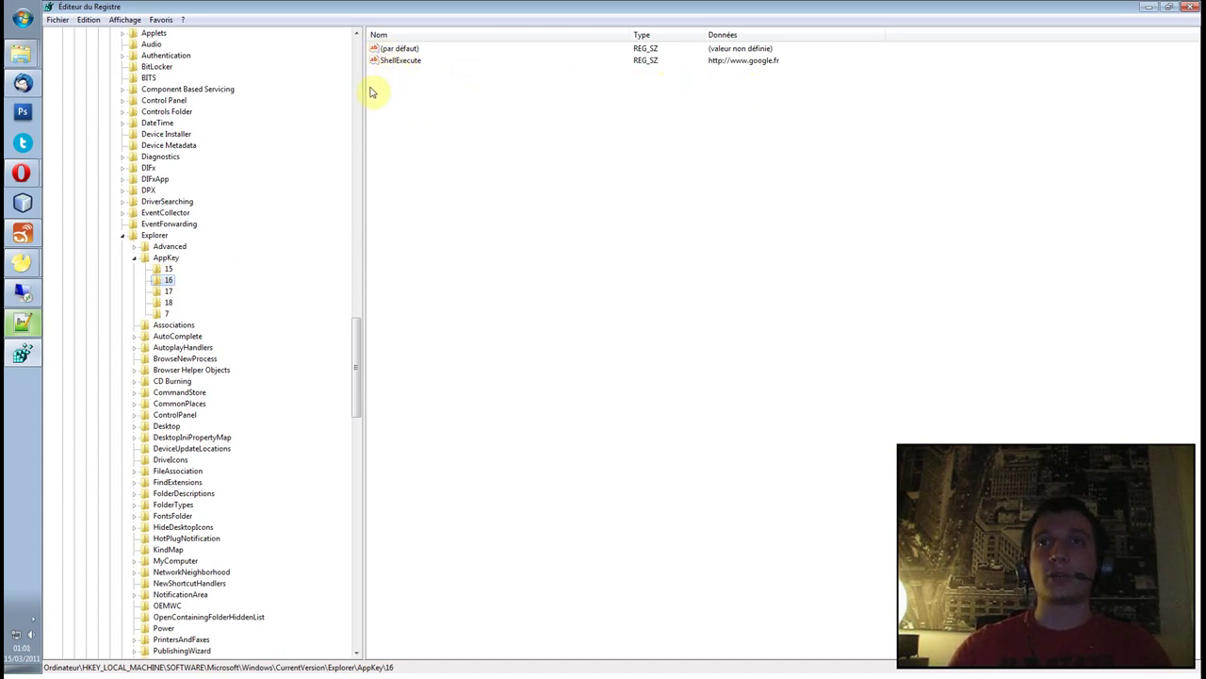
{"action": "left_click", "coordinate": [165, 270]}
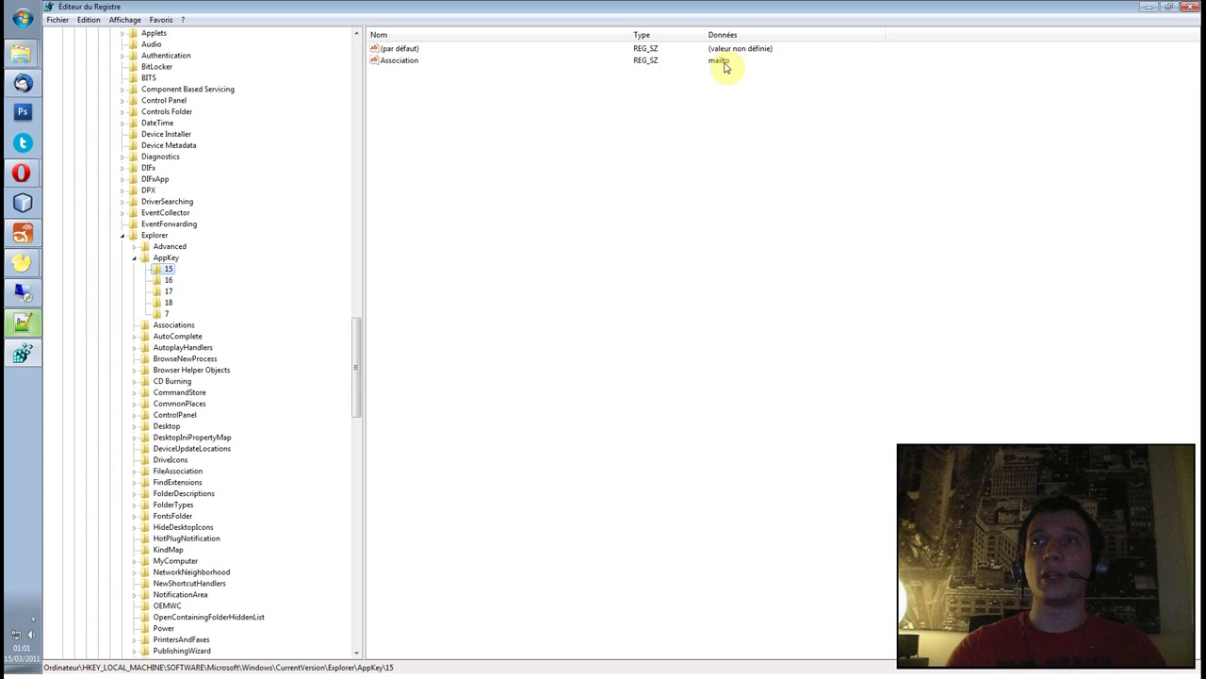
Create a string value named Association in AppKey subkey 16 and set its data to .cda.
{"action": "key", "text": "Tab"}
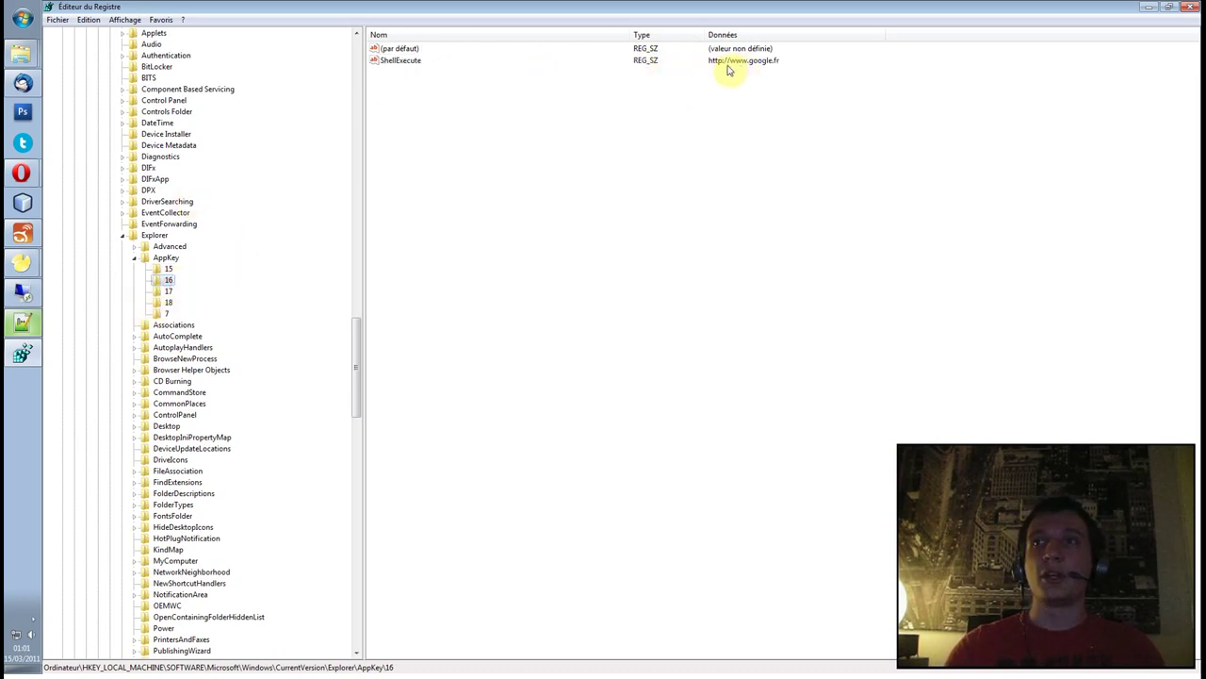
{"action": "right_click", "coordinate": [407, 76]}
{"action": "mouse_move", "coordinate": [471, 81]}
{"action": "left_click", "coordinate": [538, 100]}
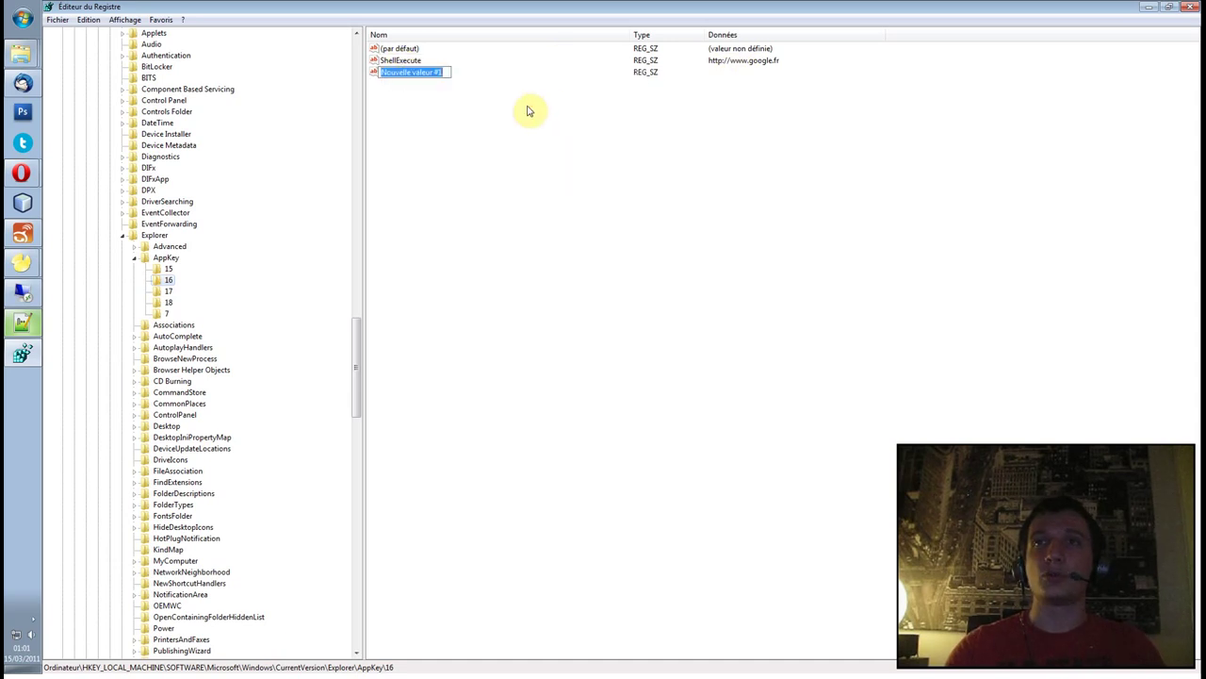
{"action": "type", "text": "Associat"}
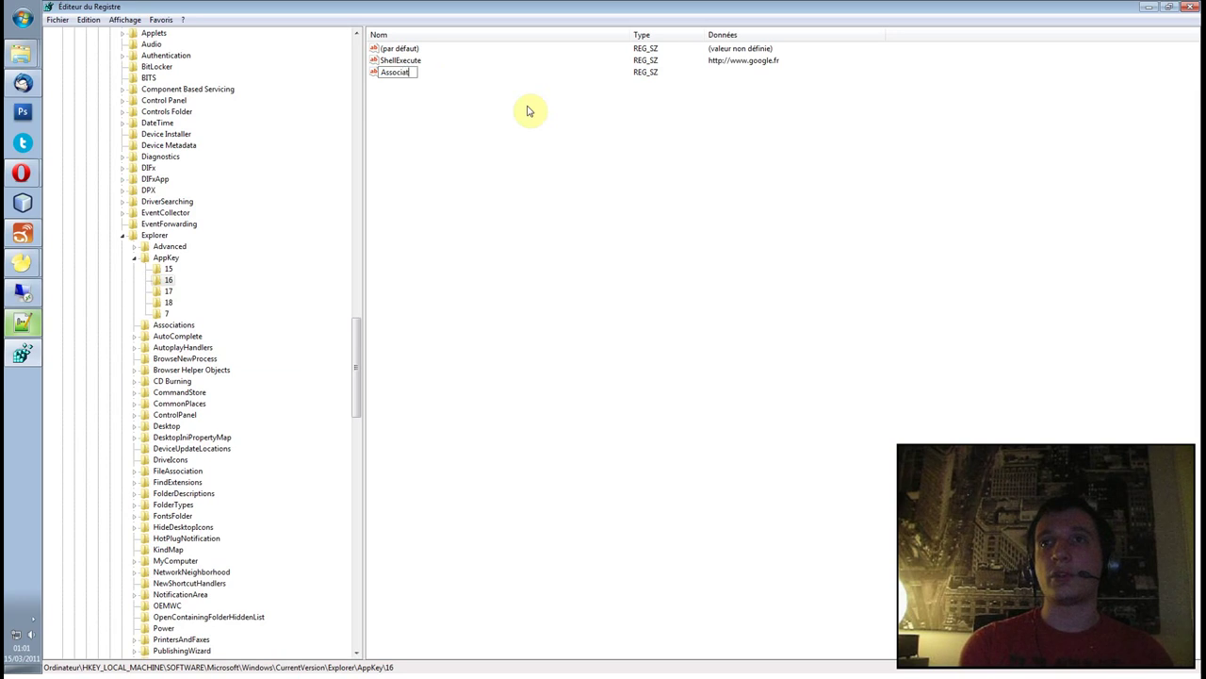
{"action": "key", "text": "Return"}
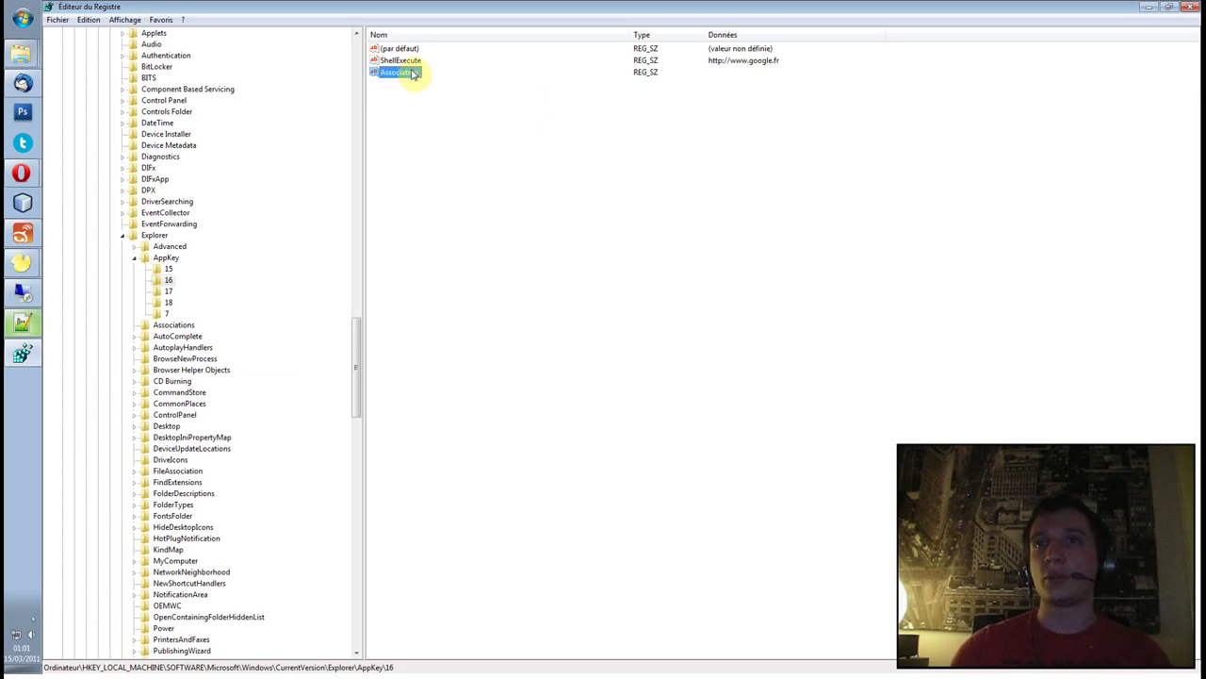
{"action": "double_click", "coordinate": [415, 73]}
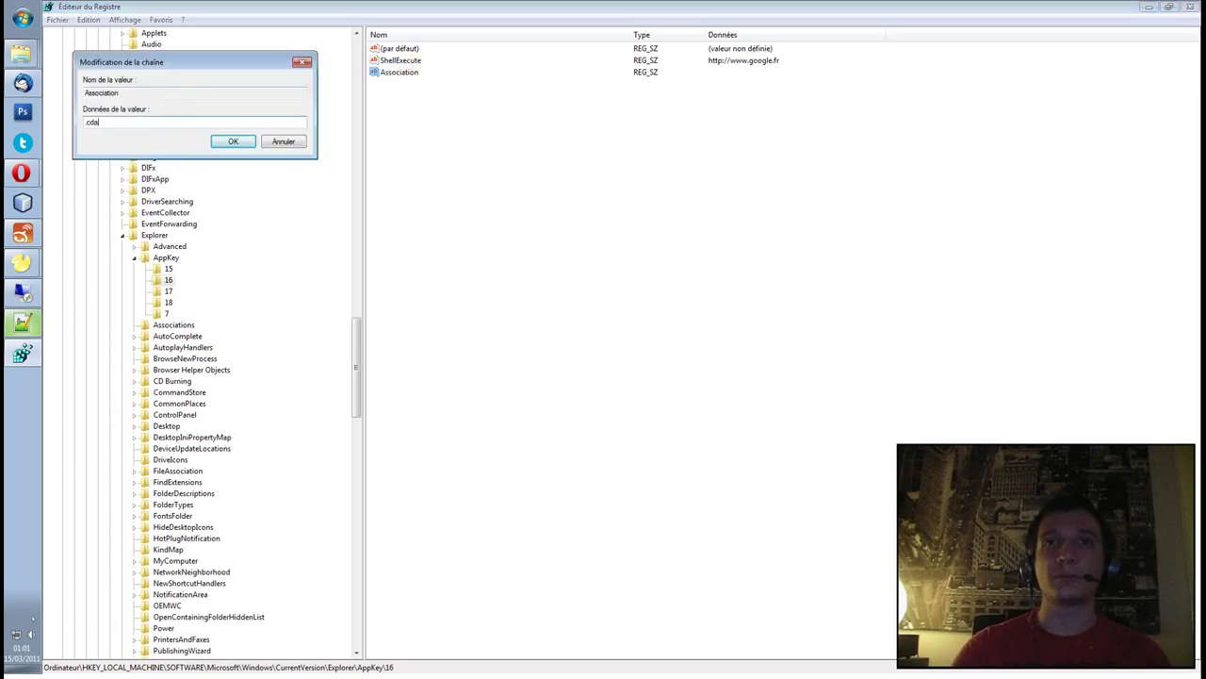
{"action": "left_click", "coordinate": [235, 142]}
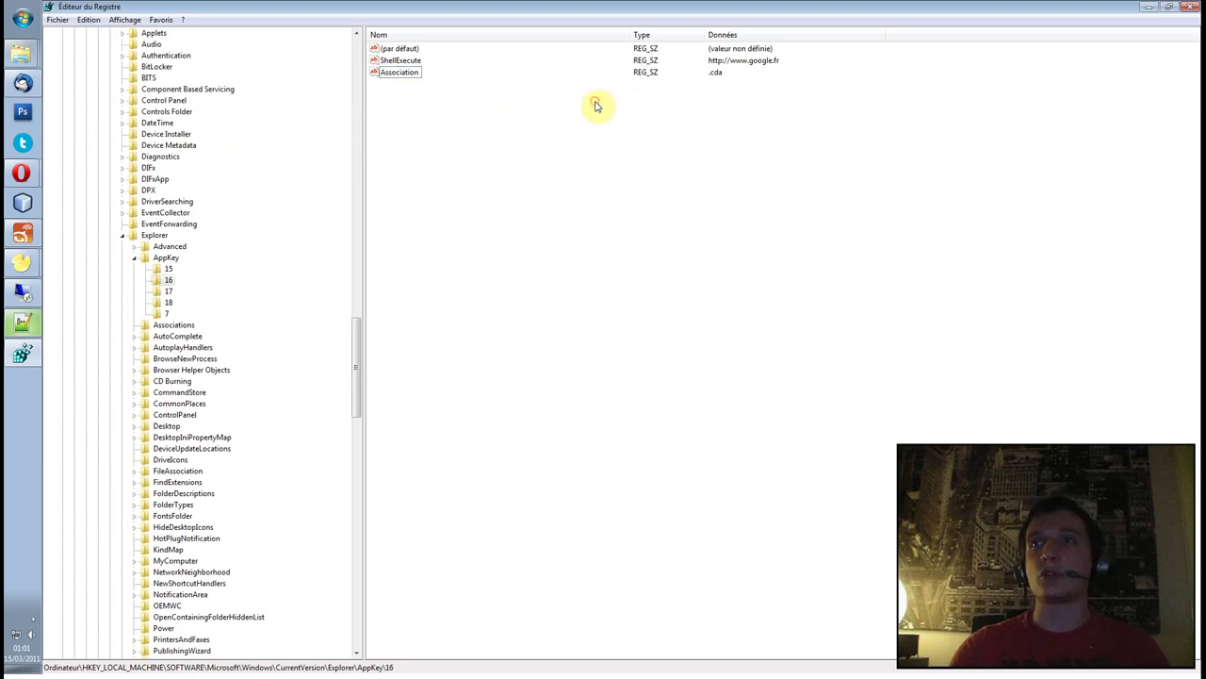
{"action": "left_click", "coordinate": [394, 73]}
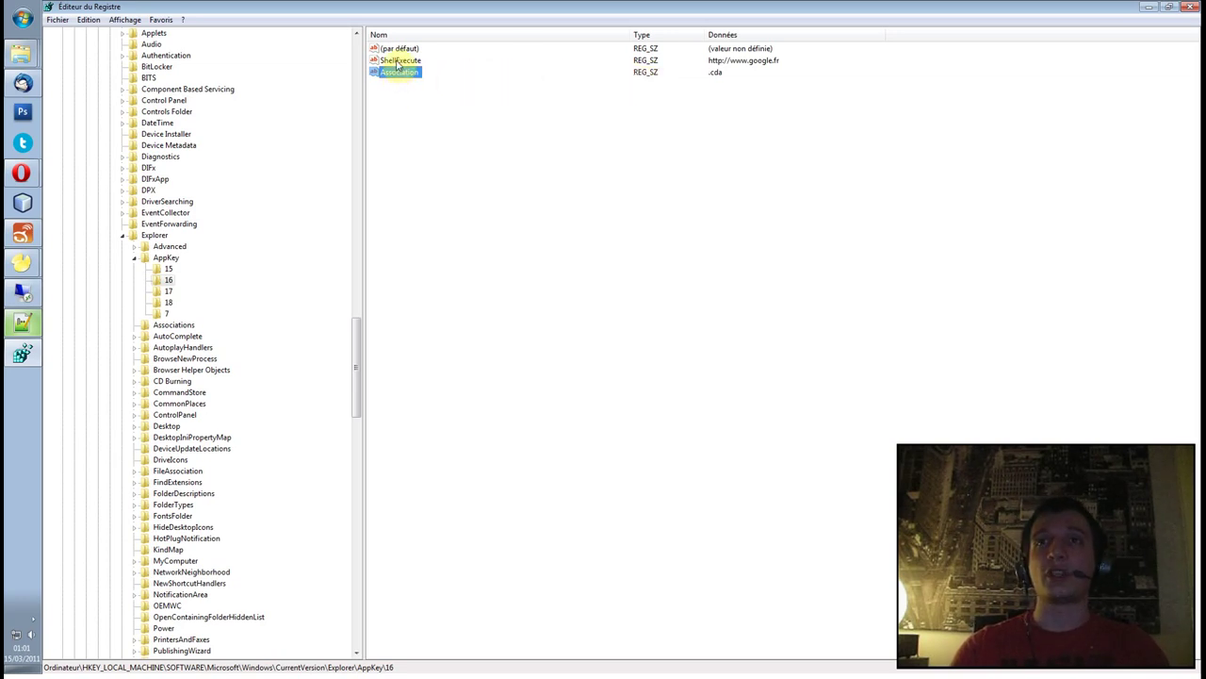
{"action": "right_click", "coordinate": [405, 99]}
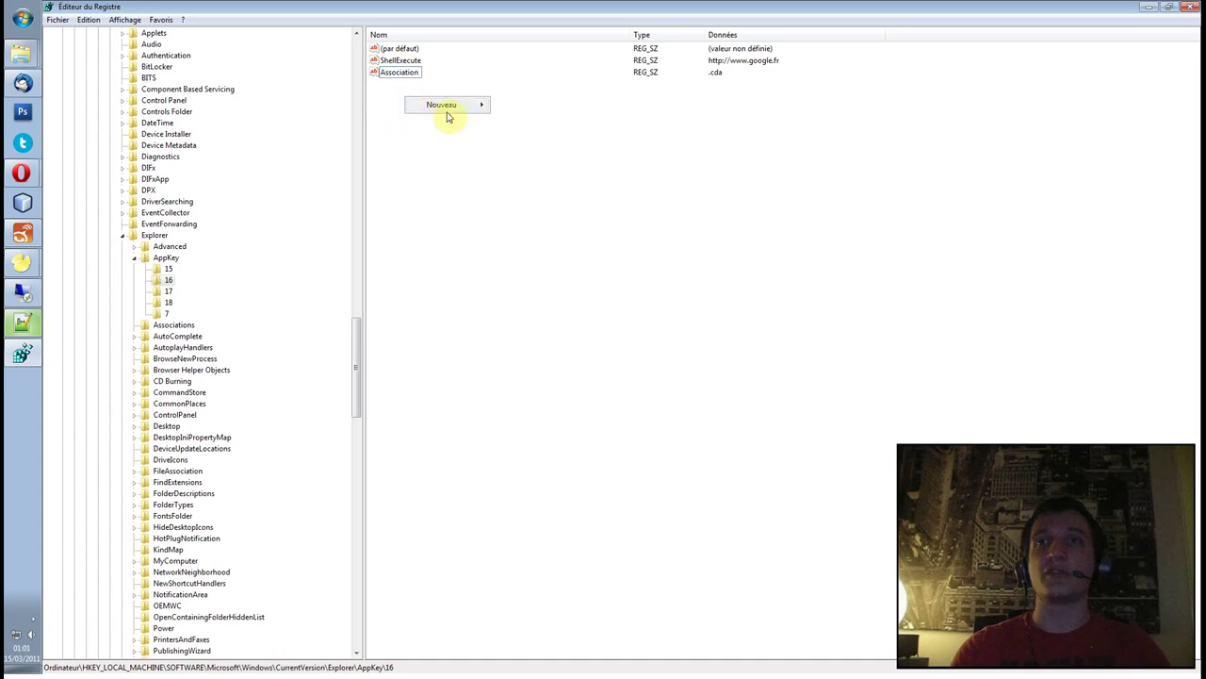
{"action": "left_click", "coordinate": [448, 105]}
{"action": "left_click", "coordinate": [384, 73]}
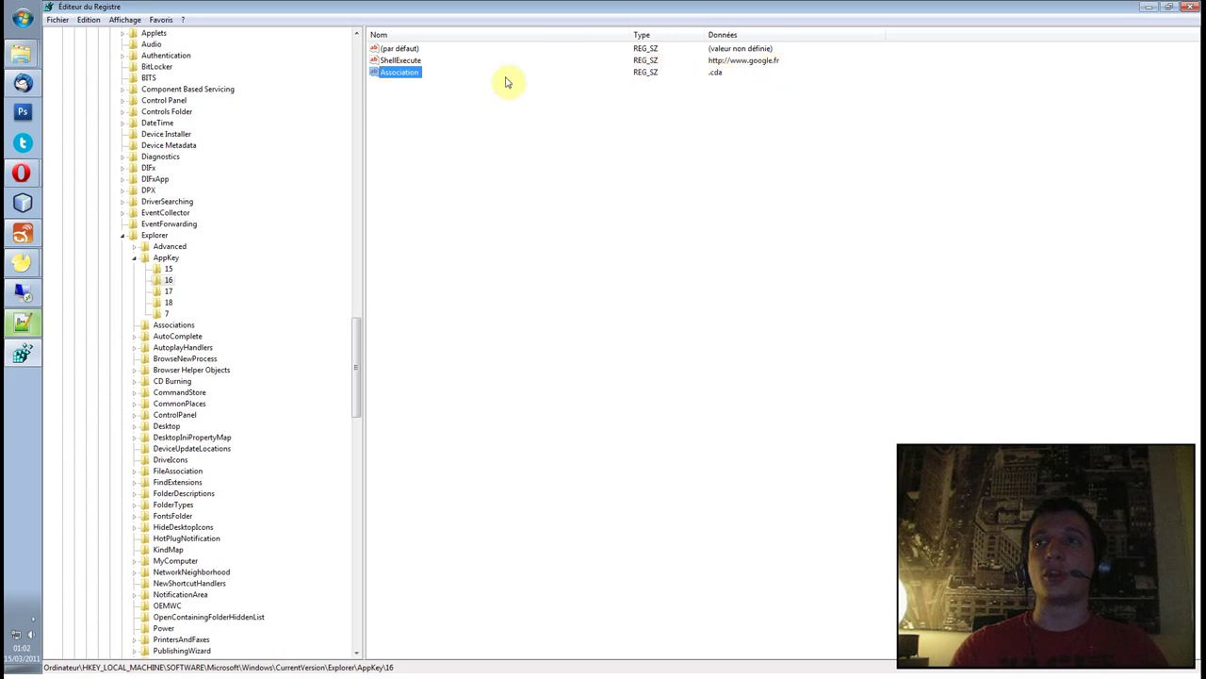
Delete the Association value from AppKey subkey 16.
{"action": "key", "text": "Delete"}
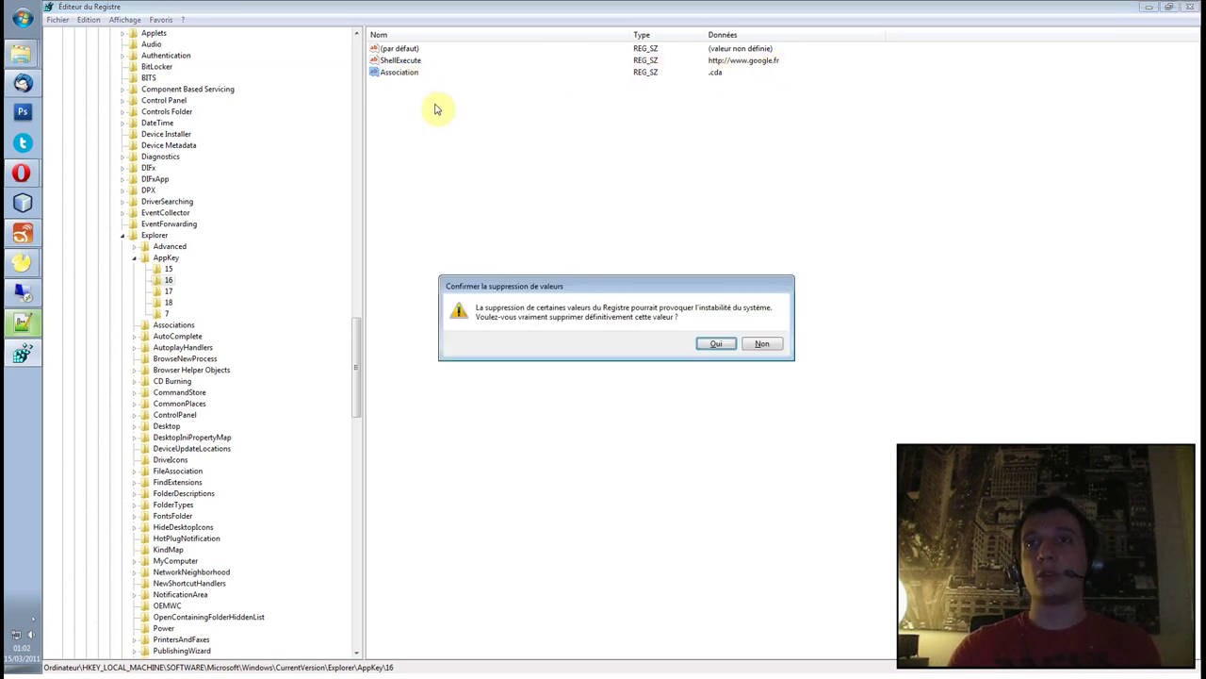
{"action": "left_click", "coordinate": [729, 344]}
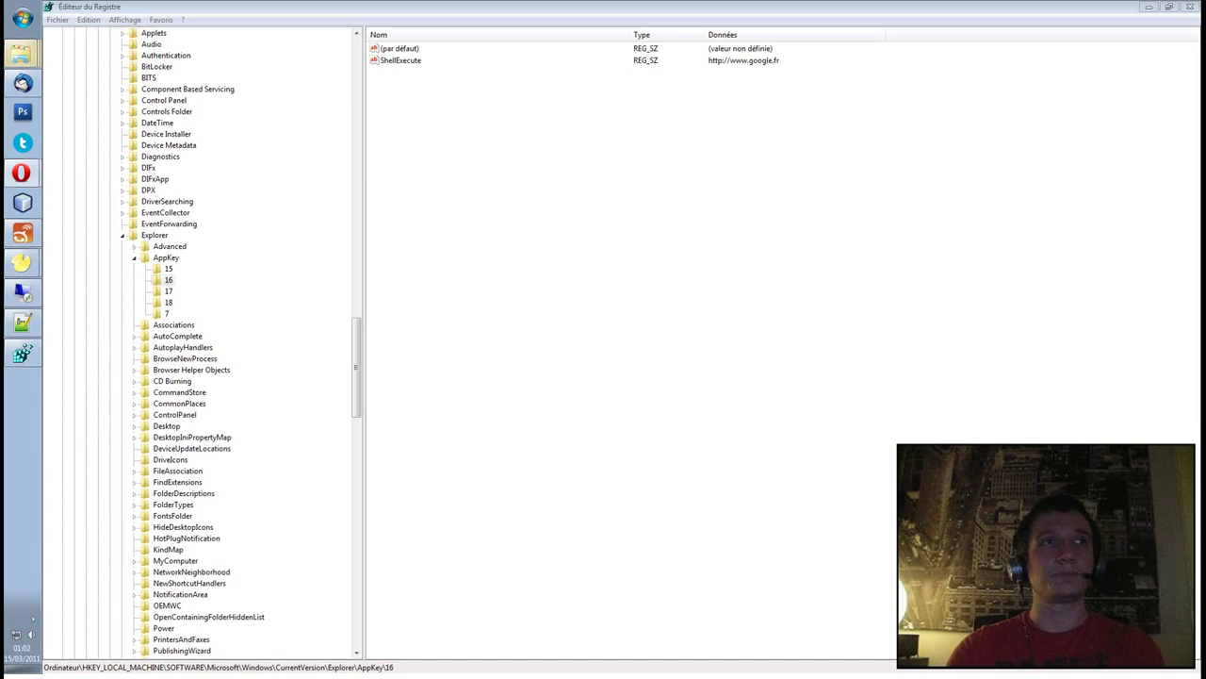
{"action": "key", "text": "XF86AudioMedia"}
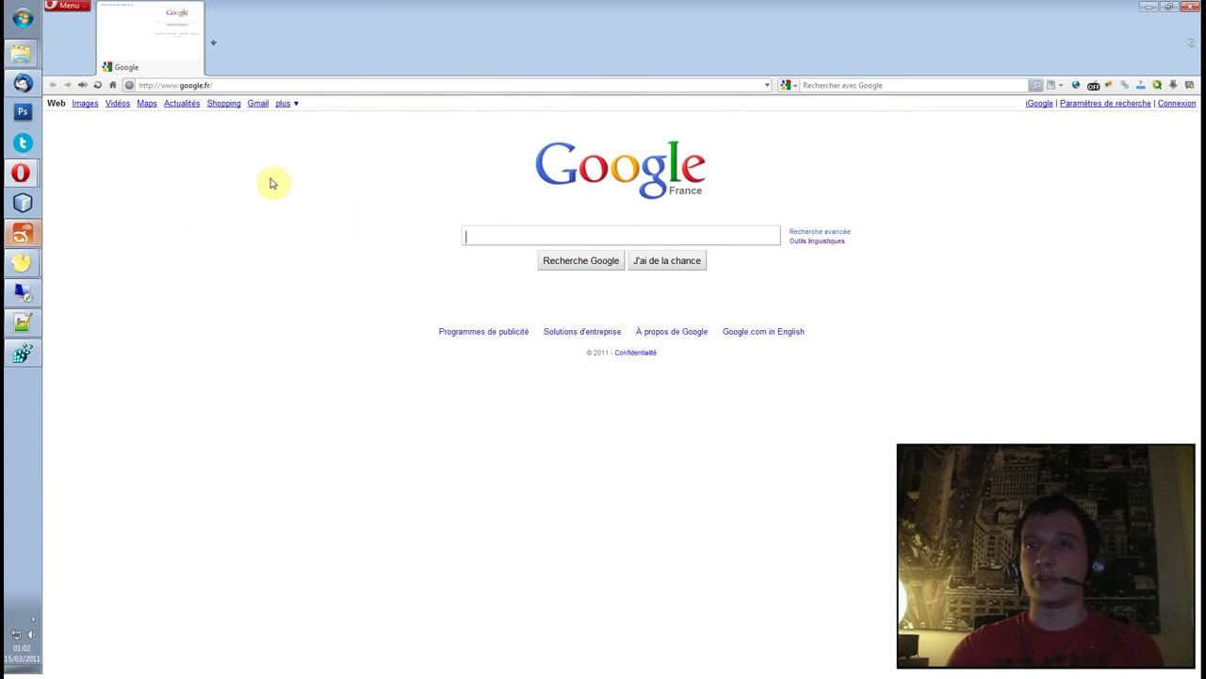
{"action": "double_click", "coordinate": [277, 35]}
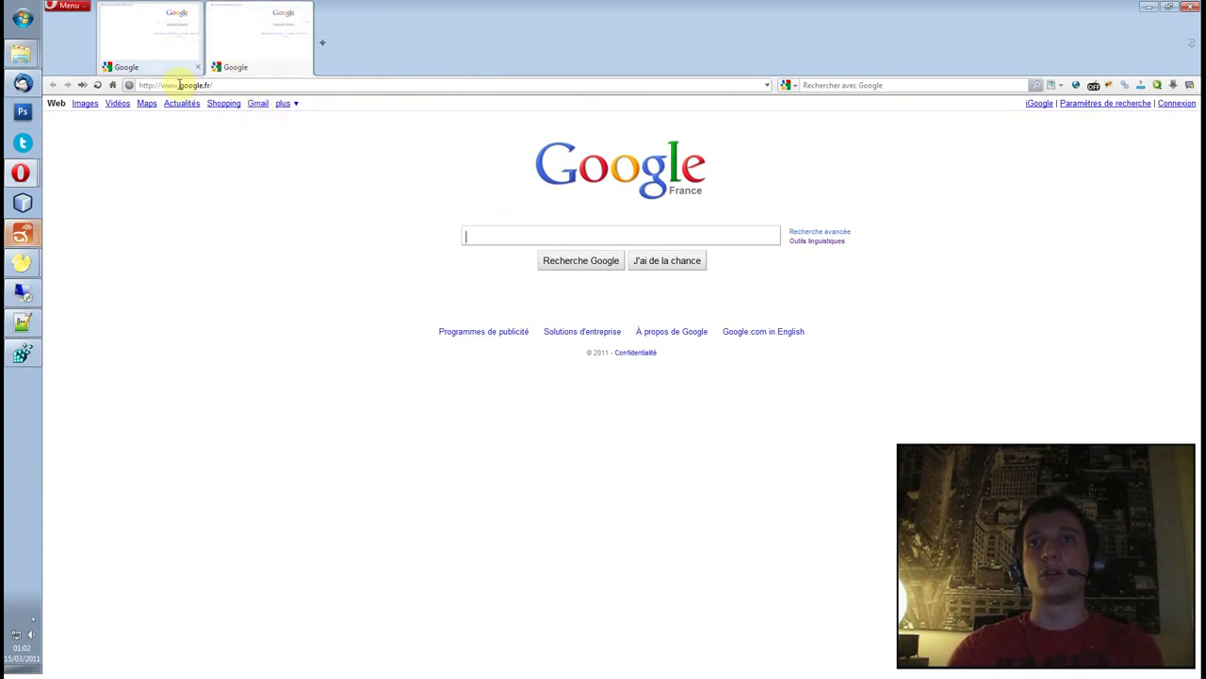
{"action": "left_click", "coordinate": [1146, 7]}
{"action": "left_click", "coordinate": [568, 5]}
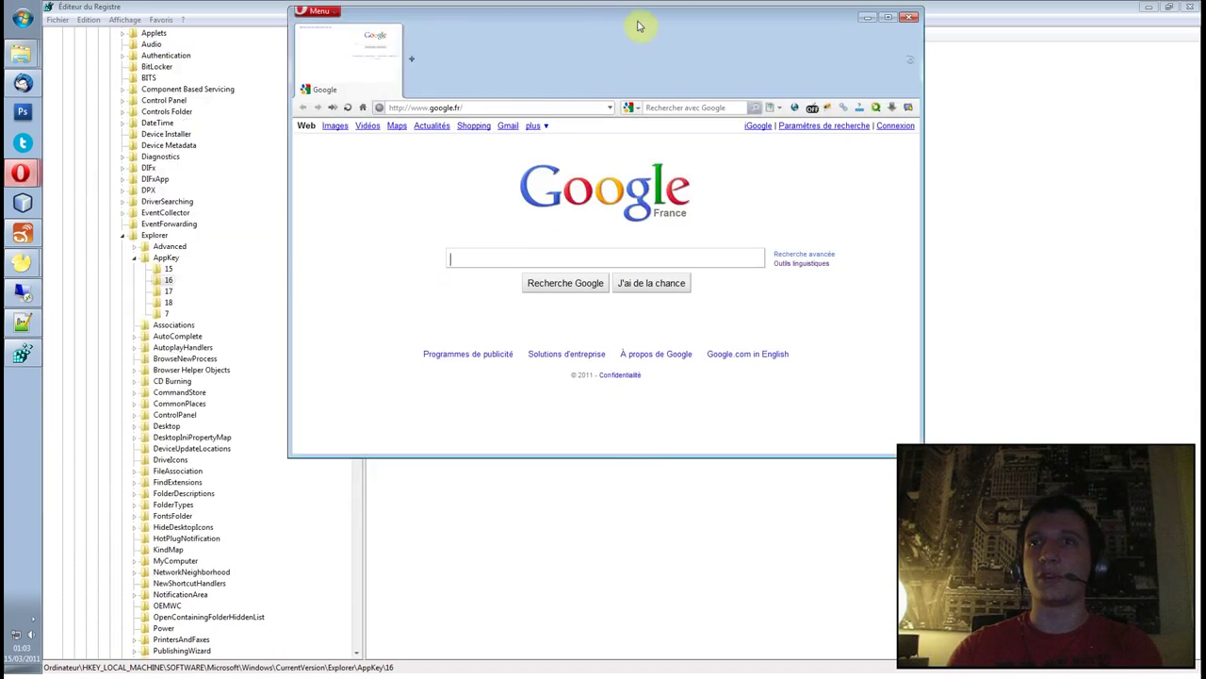
{"action": "left_click", "coordinate": [909, 17]}
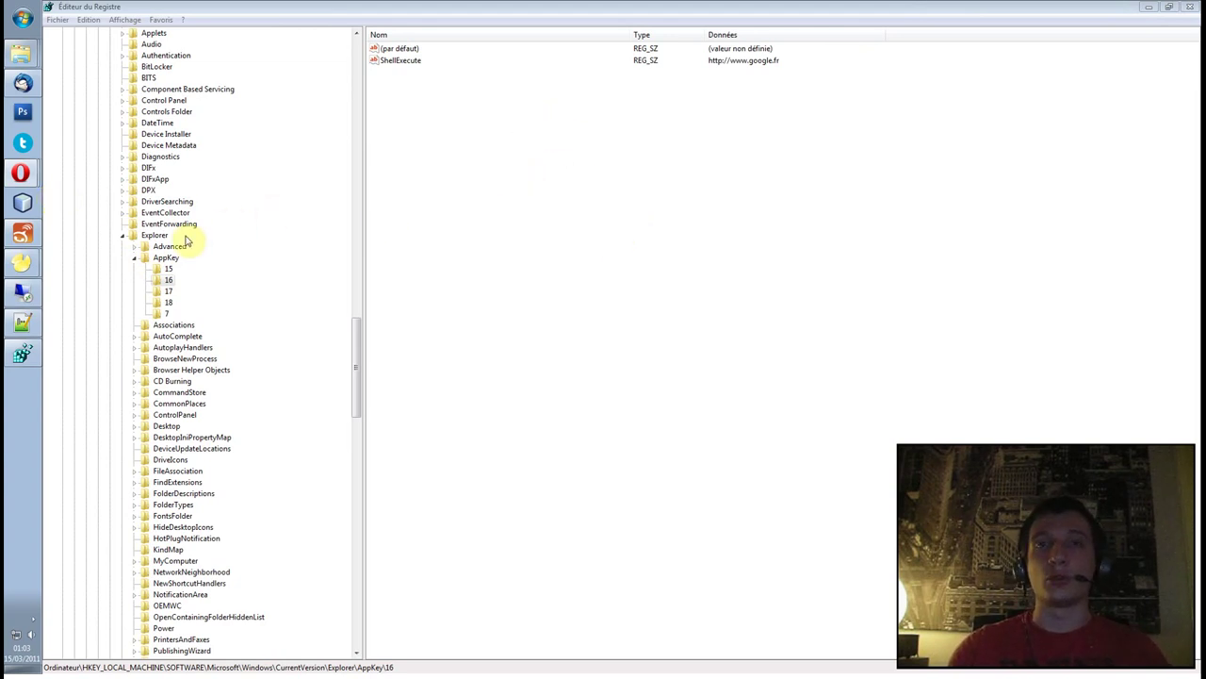
Display AppKey subkey 17, open two standard Ordinateur windows for comparison, and close both.
{"action": "left_click", "coordinate": [167, 292]}
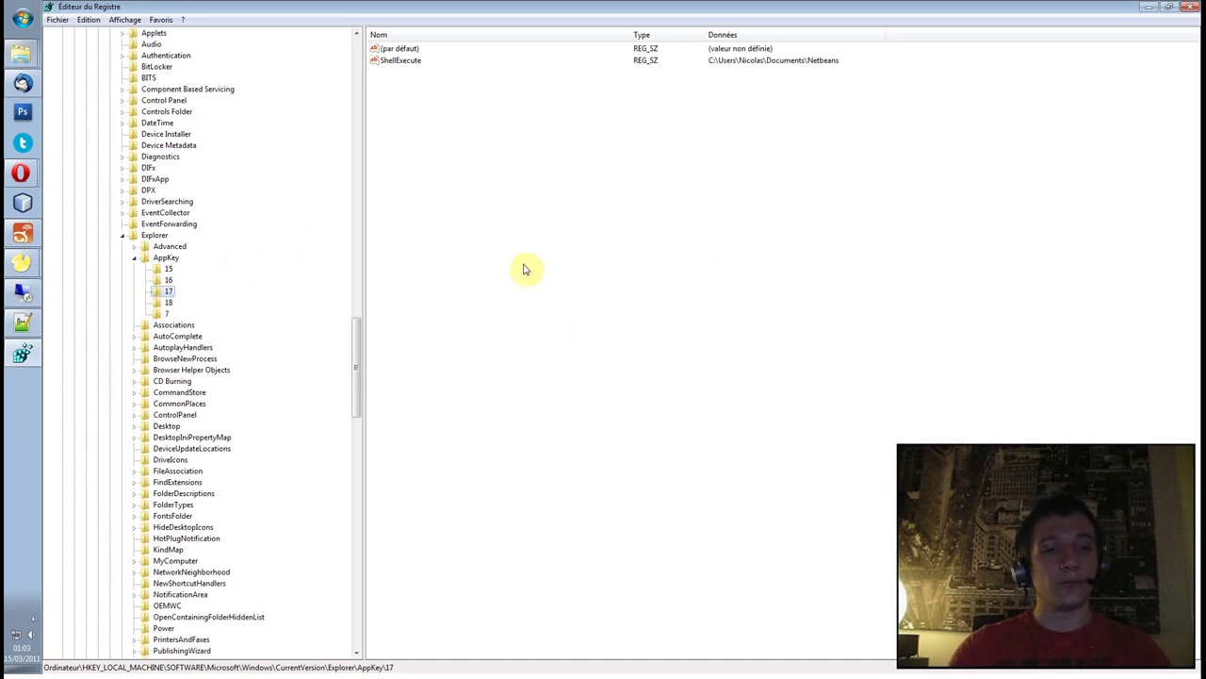
{"action": "key", "text": "super+e"}
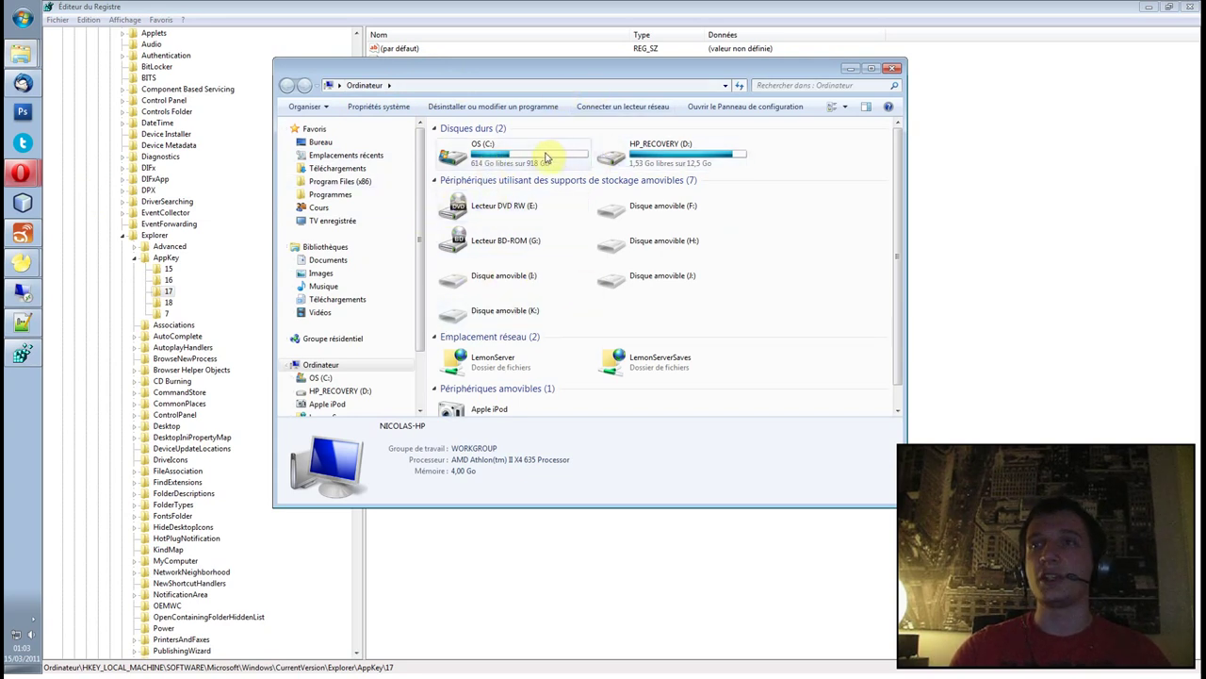
{"action": "left_click_drag", "start_coordinate": [896, 199], "coordinate": [896, 154]}
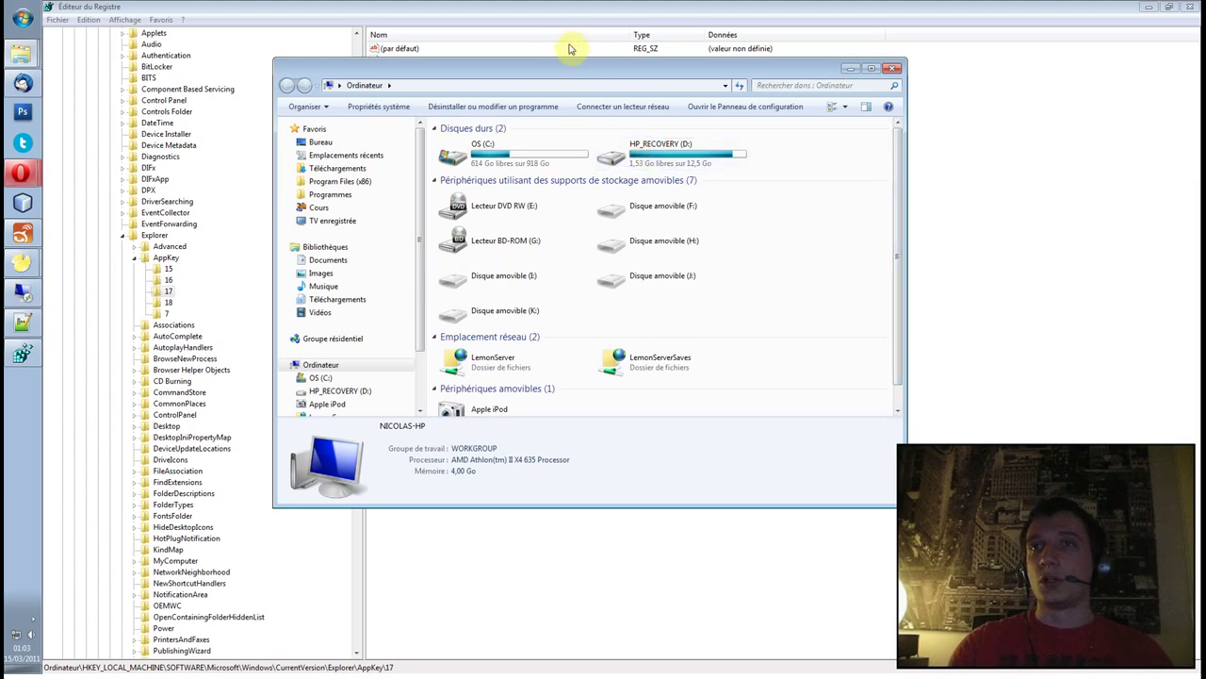
{"action": "left_click_drag", "start_coordinate": [554, 67], "coordinate": [675, 100]}
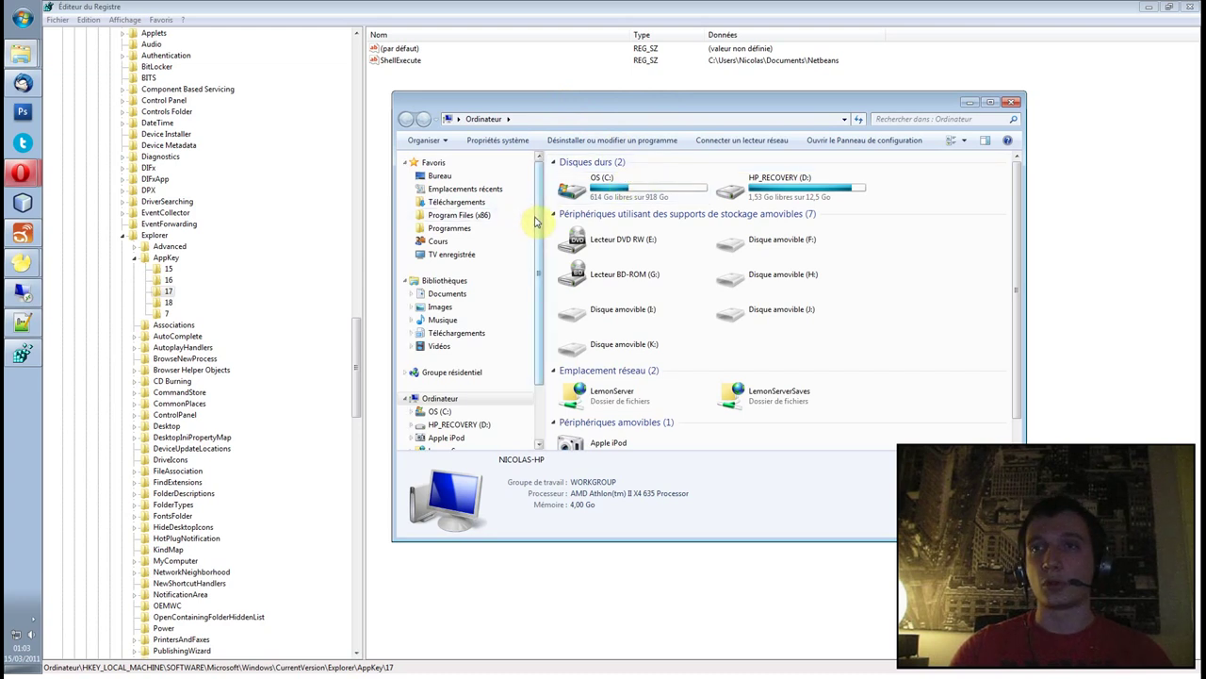
{"action": "key", "text": "ctrl+n"}
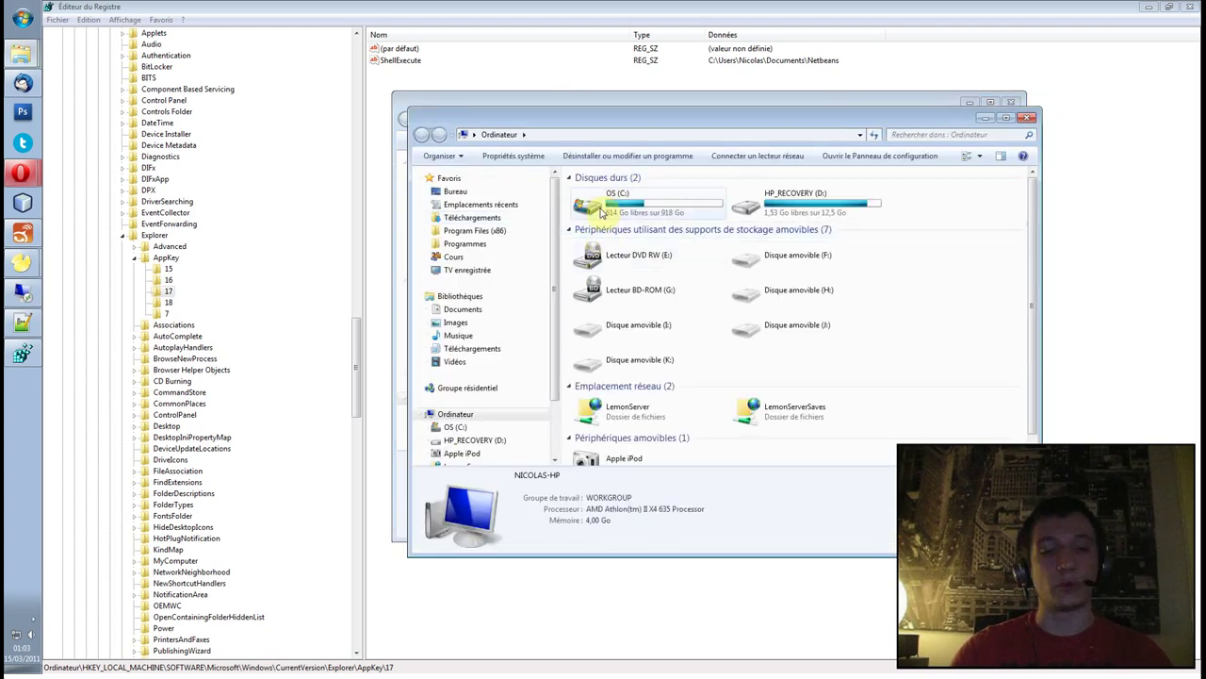
{"action": "left_click_drag", "start_coordinate": [496, 118], "coordinate": [410, 155]}
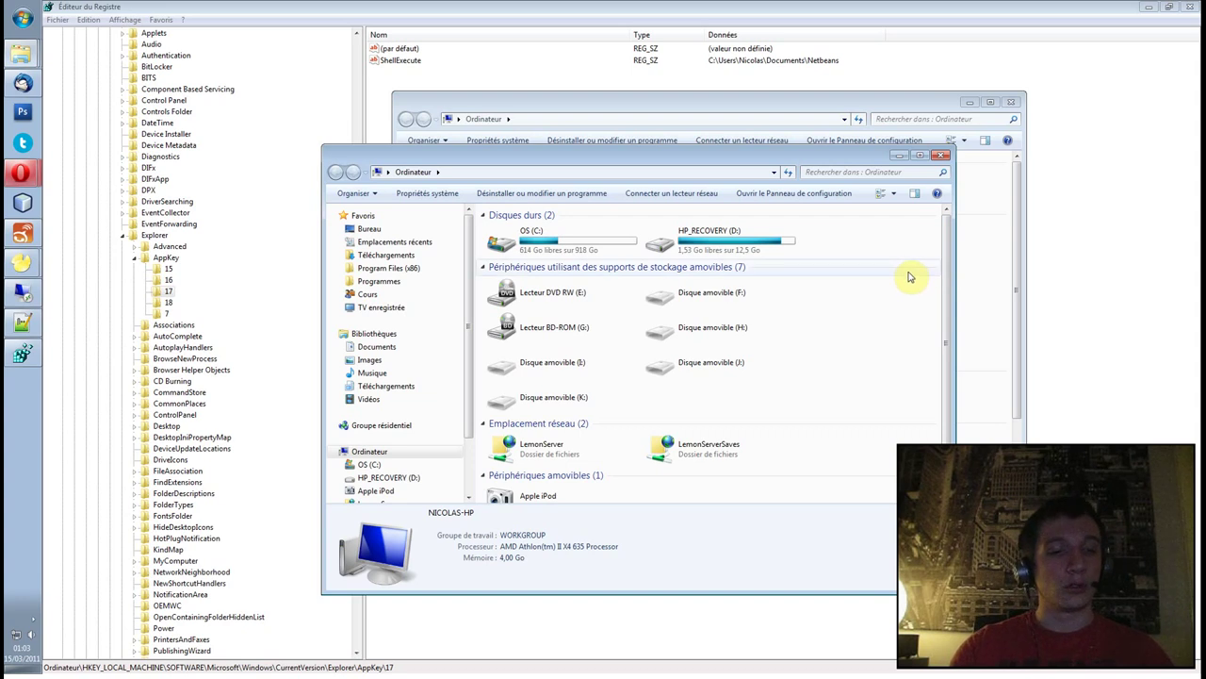
{"action": "left_click", "coordinate": [944, 155]}
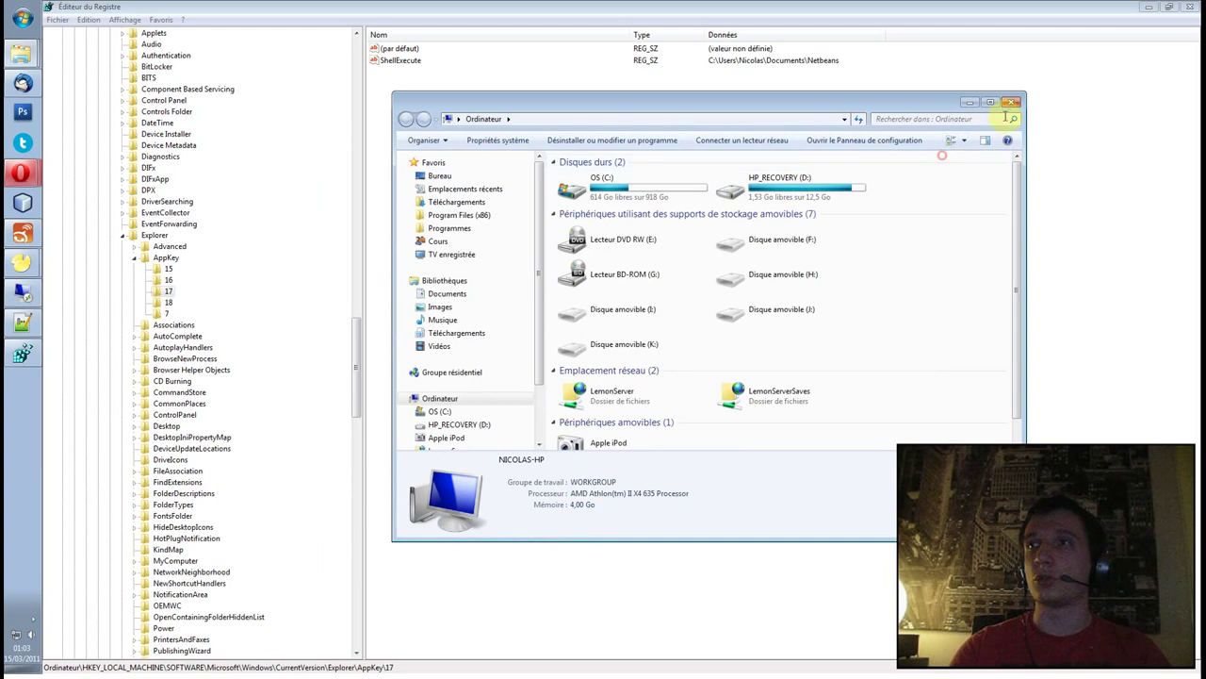
{"action": "left_click", "coordinate": [1012, 102]}
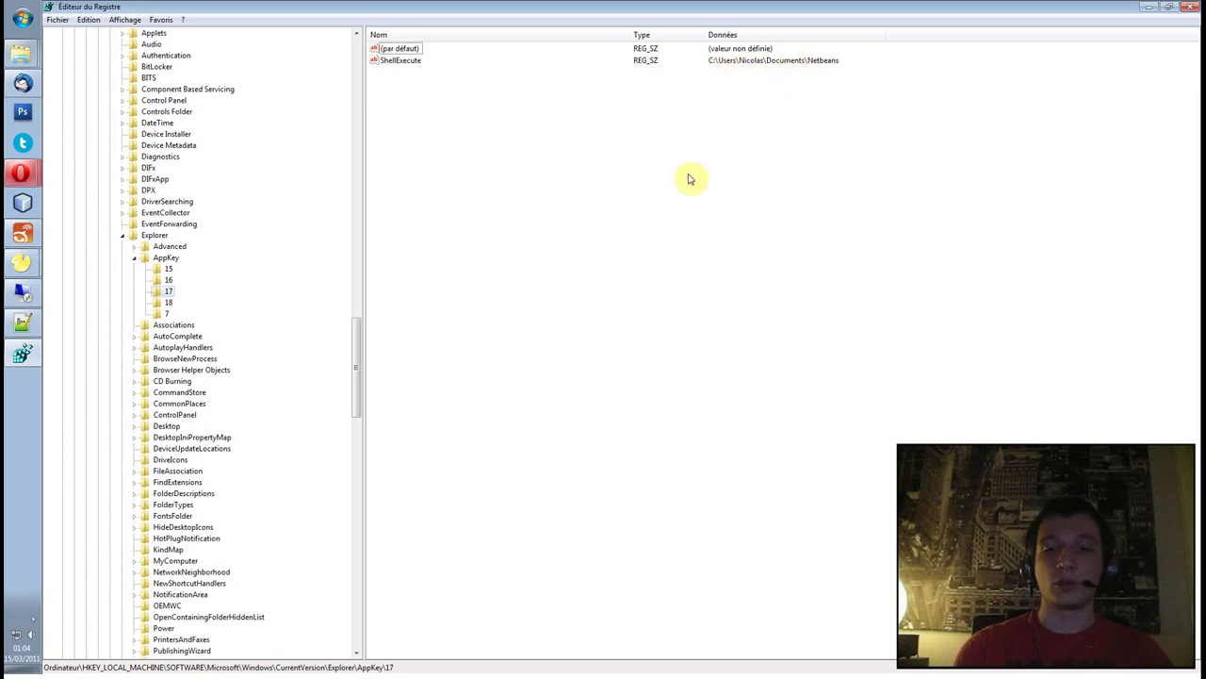
Test the keyboard's Poste de travail key against the standard Ordinateur window shortcut, and close the opened folder windows.
{"action": "key", "text": "XF86MyComputer"}
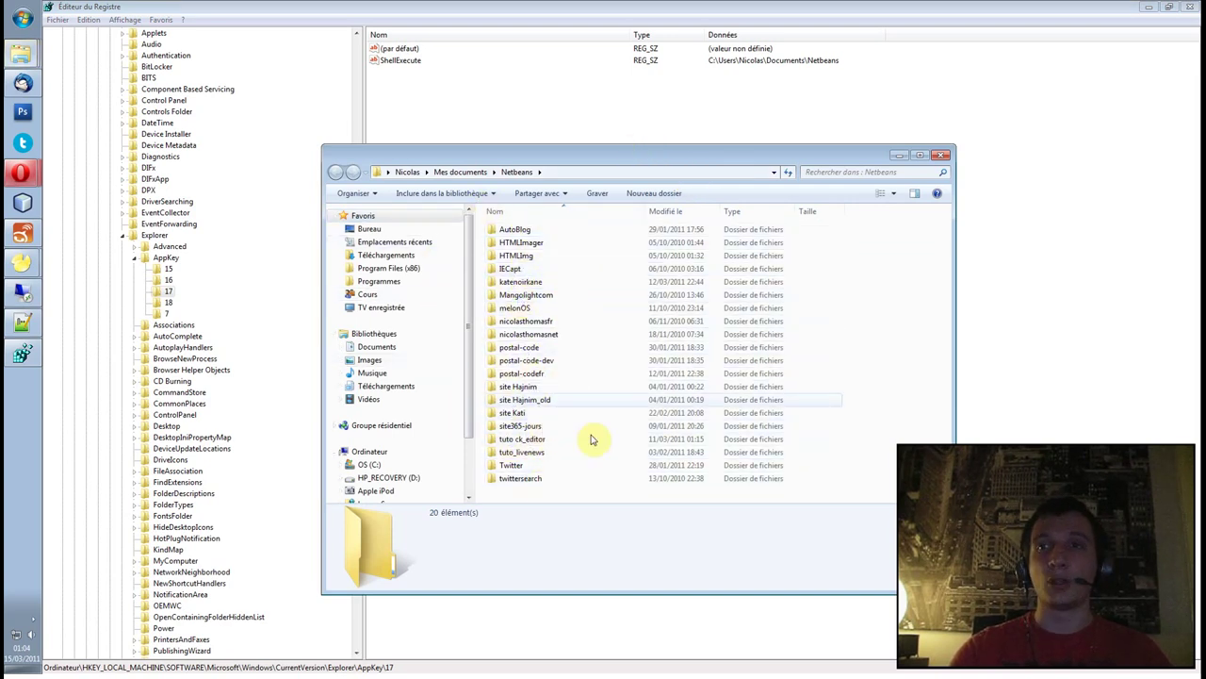
{"action": "key", "text": "super"}
{"action": "key", "text": "Escape"}
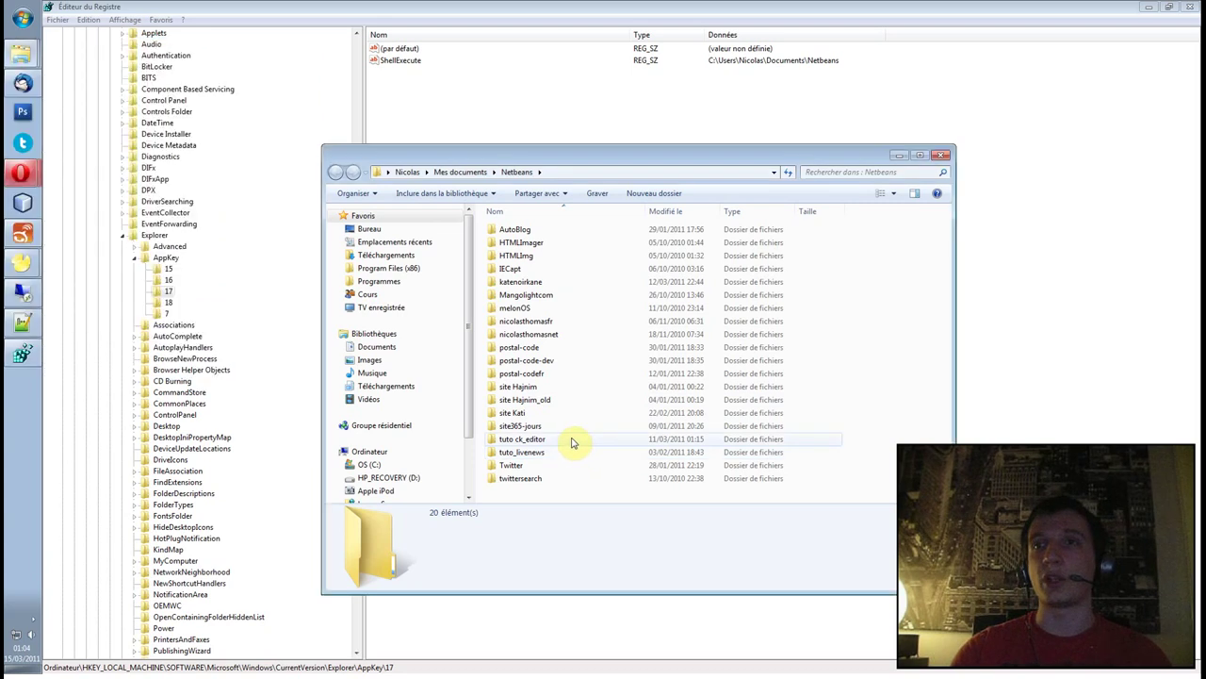
{"action": "key", "text": "super+e"}
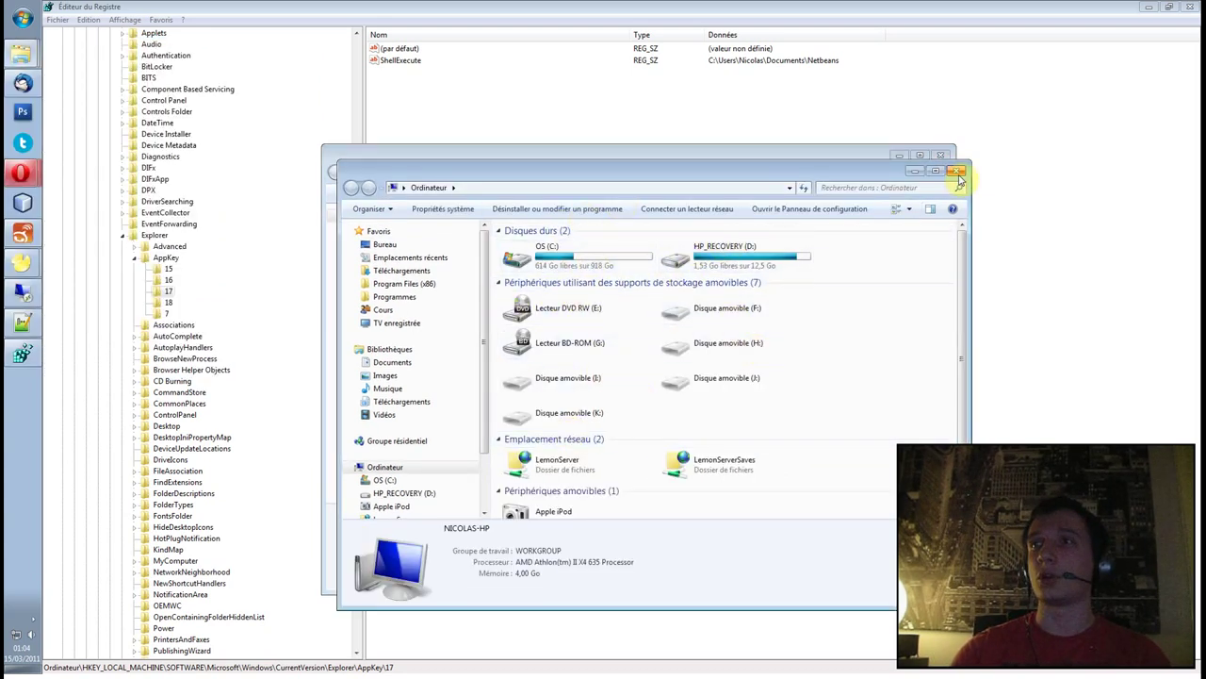
{"action": "left_click_drag", "start_coordinate": [684, 173], "coordinate": [886, 168]}
{"action": "left_click", "coordinate": [863, 166]}
{"action": "left_click", "coordinate": [743, 157]}
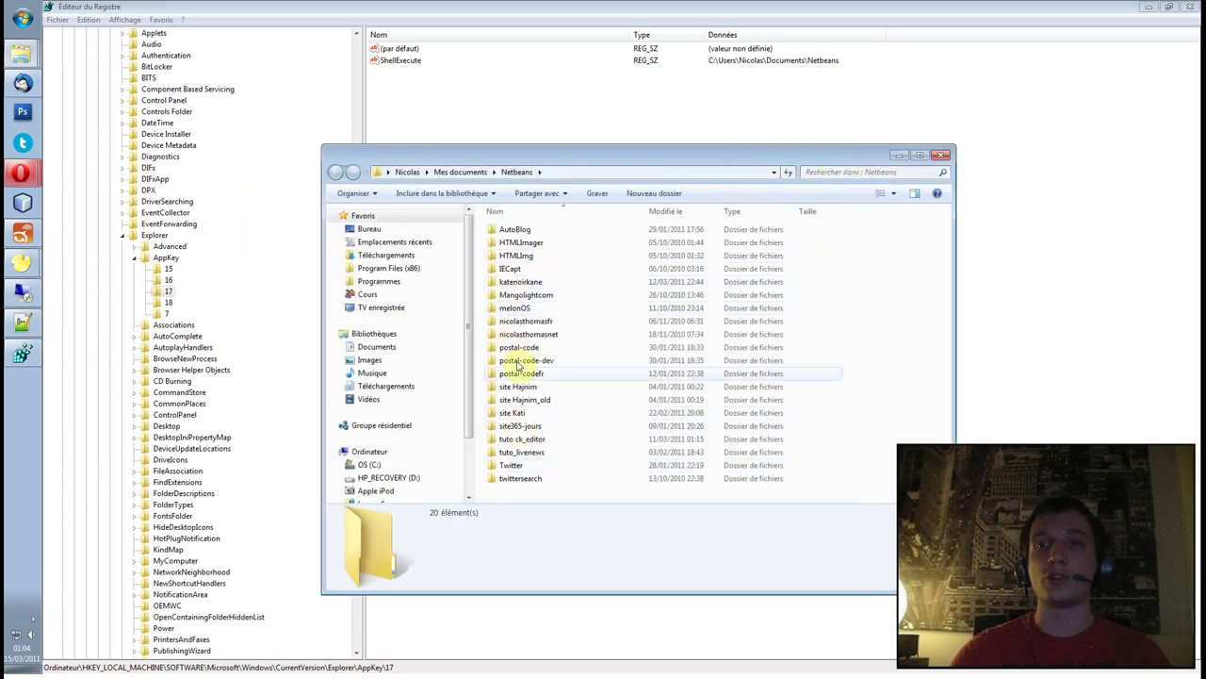
{"action": "left_click", "coordinate": [940, 156]}
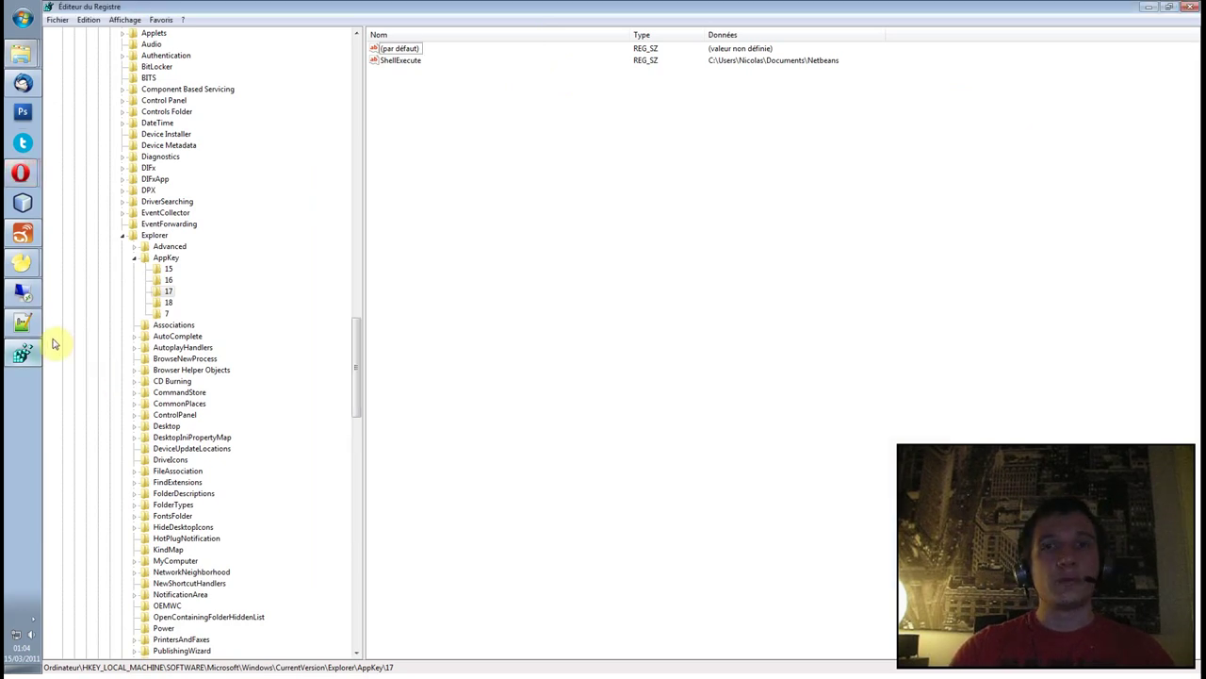
Switch to raccourcis.txt in Notepad++, enlarge the text, and examine the system folder identifiers, highlighting the one for Poste de travail.
{"action": "left_click", "coordinate": [22, 323]}
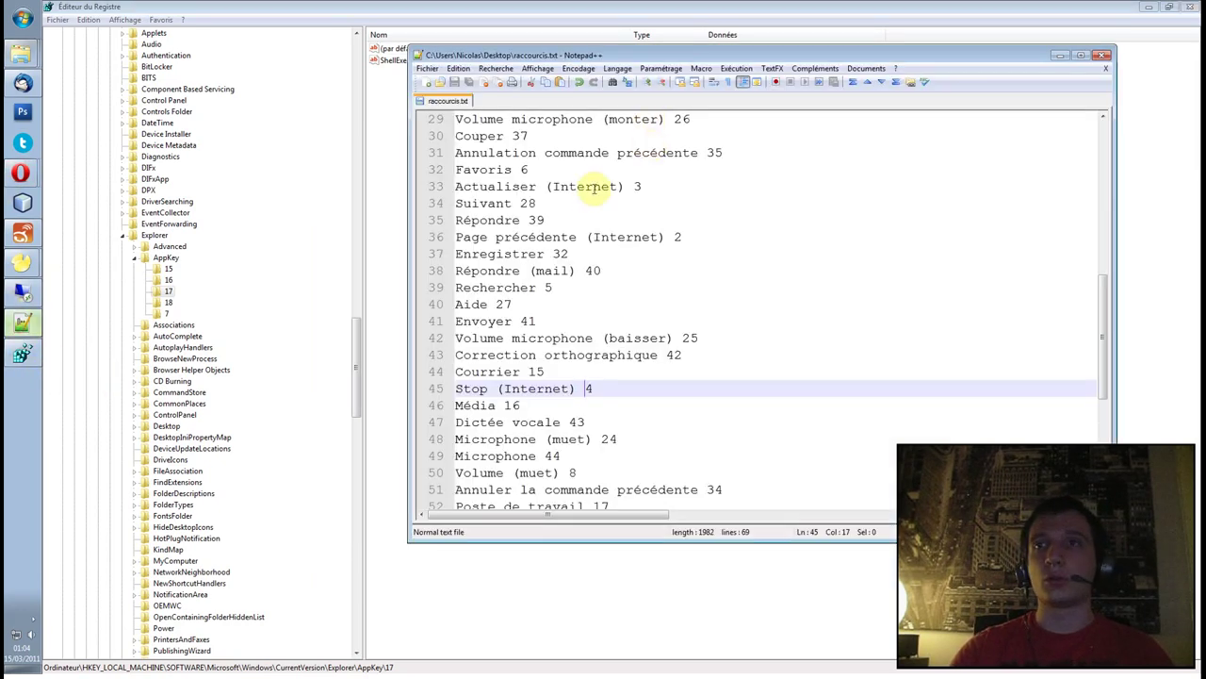
{"action": "scroll", "coordinate": [596, 219], "scroll_direction": "down", "scroll_amount": 8}
{"action": "left_click_drag", "start_coordinate": [733, 55], "coordinate": [680, 113]}
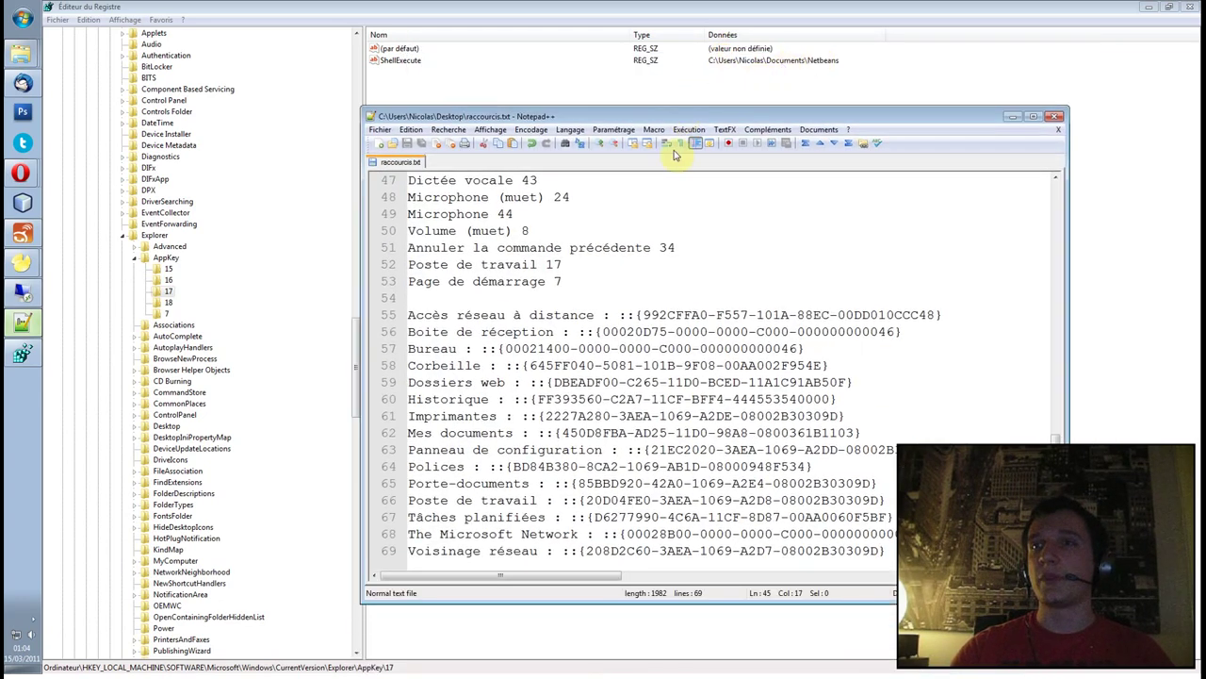
{"action": "left_click_drag", "start_coordinate": [563, 500], "coordinate": [892, 502]}
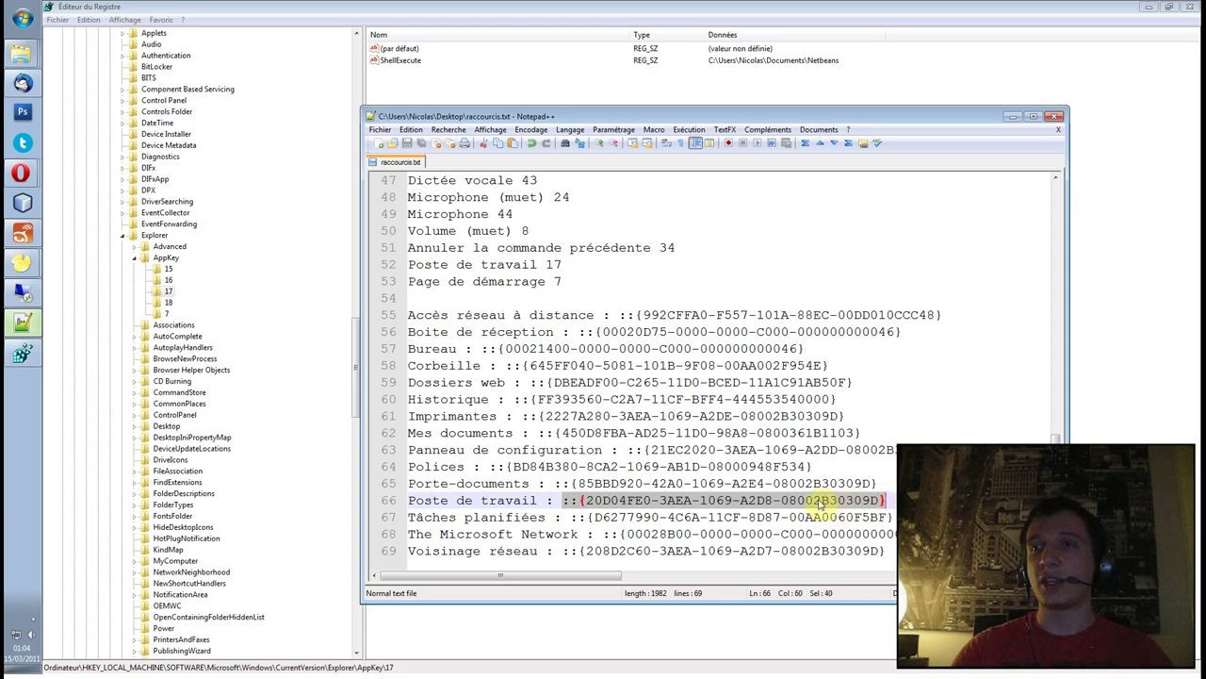
{"action": "scroll", "coordinate": [820, 504], "scroll_direction": "up", "scroll_amount": 3, "text": "ctrl"}
{"action": "left_click_drag", "start_coordinate": [602, 116], "coordinate": [436, 83]}
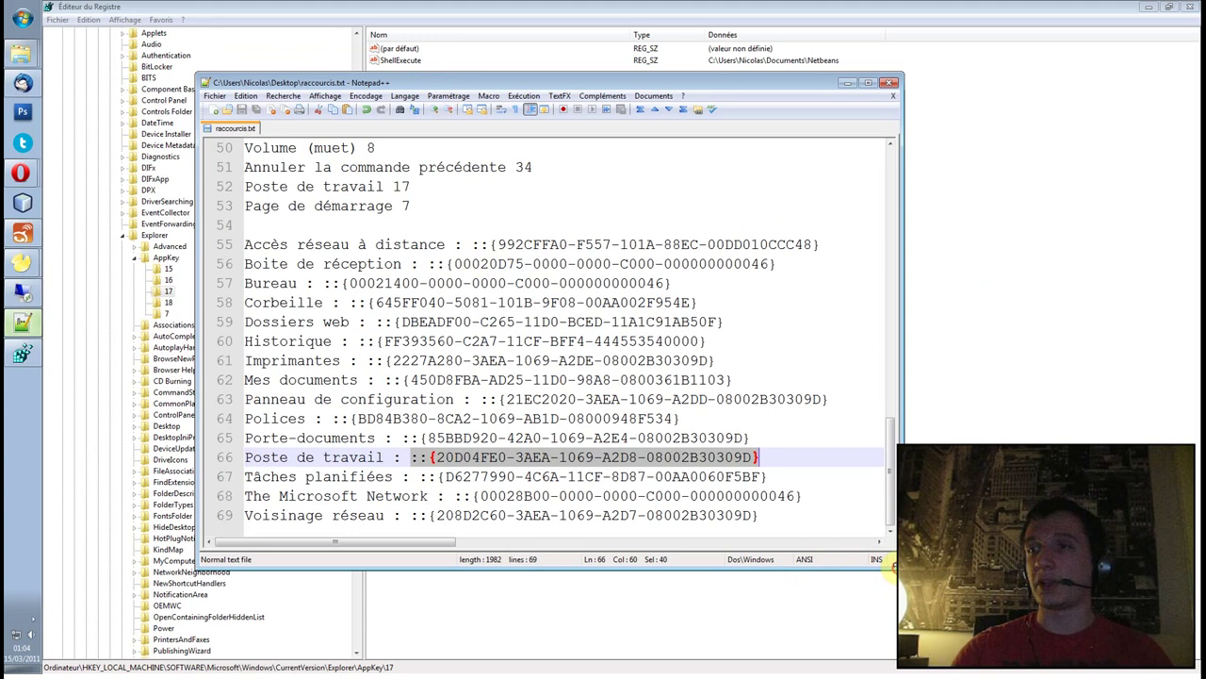
{"action": "left_click_drag", "start_coordinate": [893, 565], "coordinate": [1069, 559]}
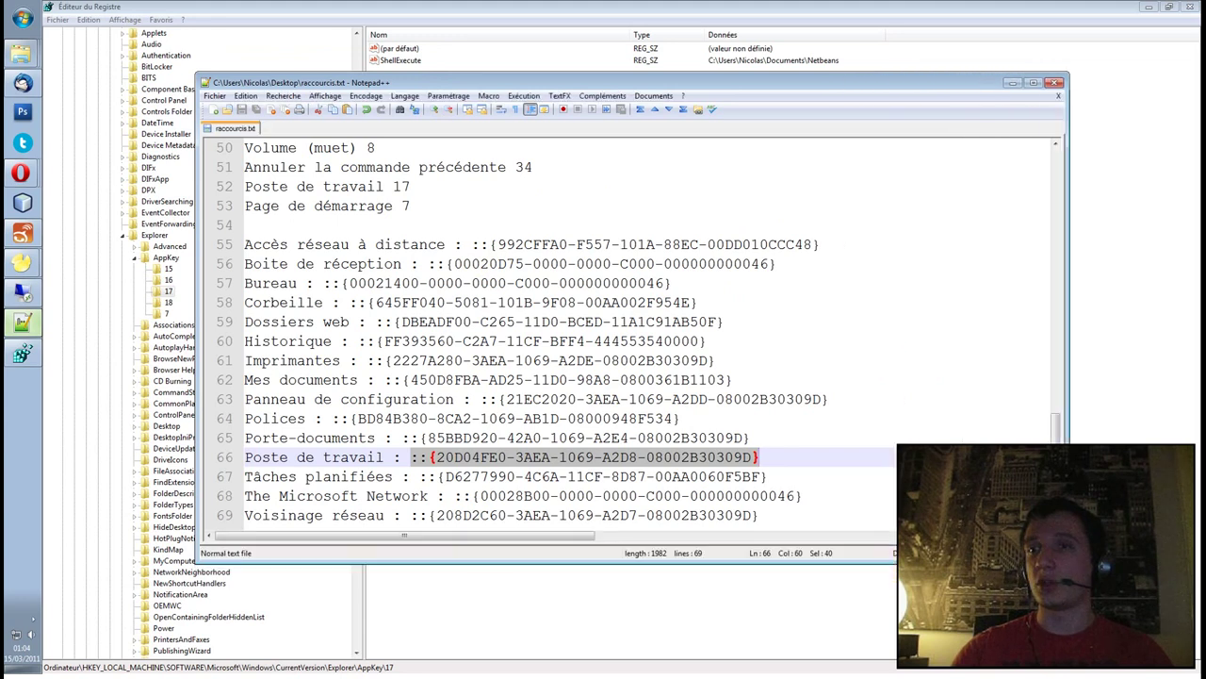
{"action": "left_click", "coordinate": [410, 458]}
{"action": "left_click_drag", "start_coordinate": [412, 457], "coordinate": [783, 460]}
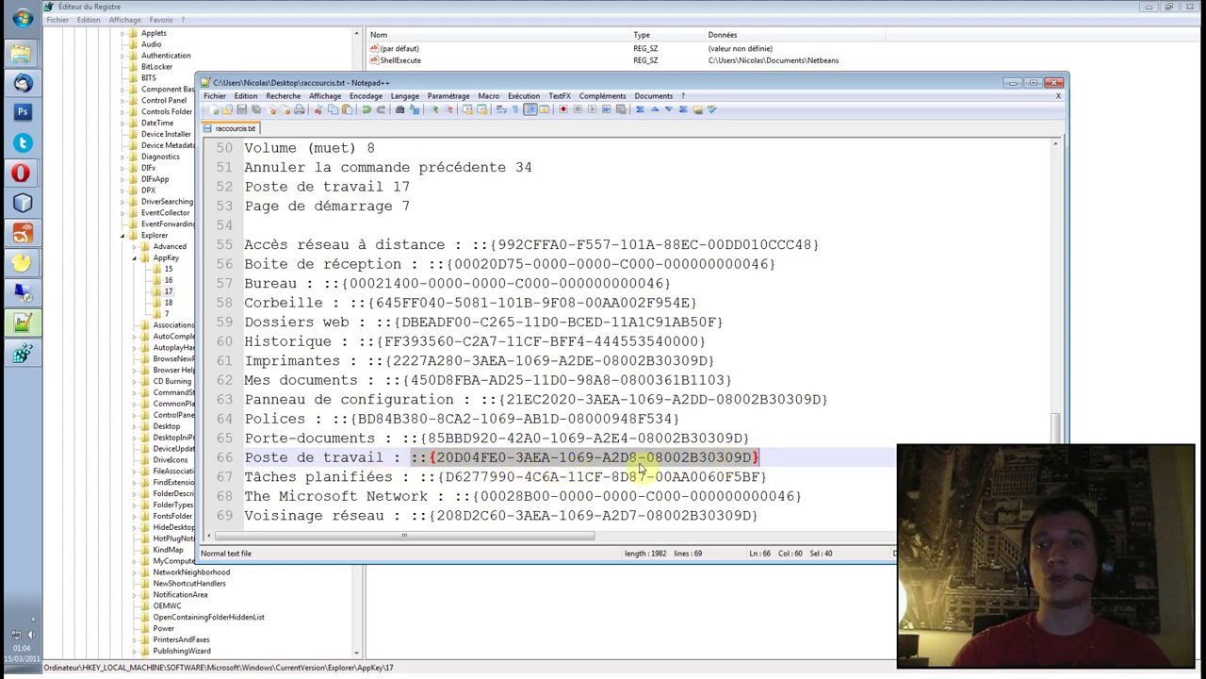
Copy the Panneau de configuration identifier ::{21EC2020-3AEA-1069-A2DD-08002B30309D} from raccourcis.txt.
{"action": "left_click_drag", "start_coordinate": [334, 419], "coordinate": [687, 418]}
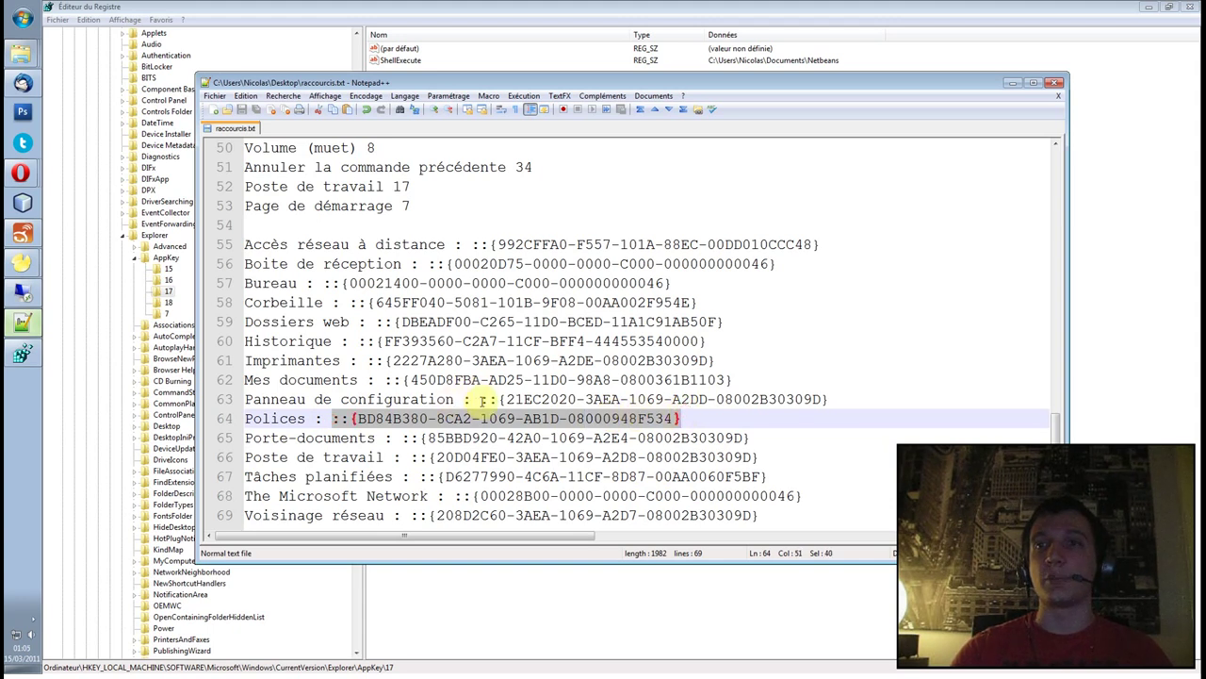
{"action": "left_click_drag", "start_coordinate": [481, 399], "coordinate": [848, 399]}
{"action": "key", "text": "ctrl+c"}
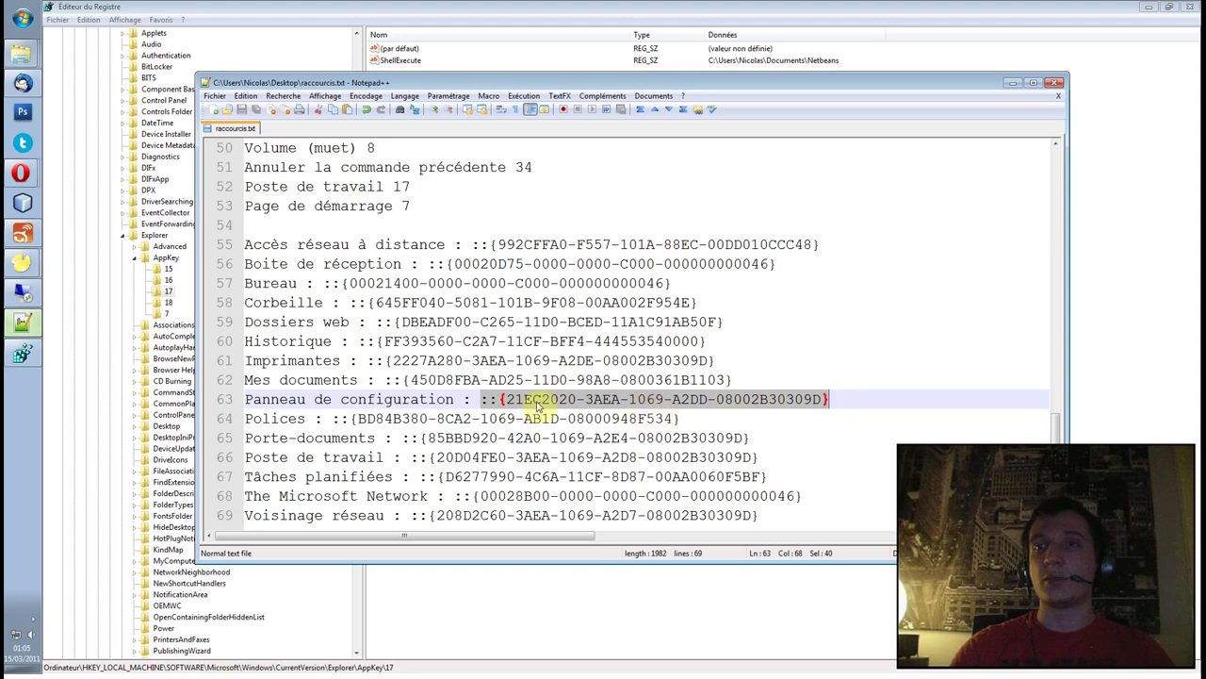
Test the copied identifier by running it from the Exécuter dialog, and close the Control Panel window.
{"action": "left_click", "coordinate": [24, 18]}
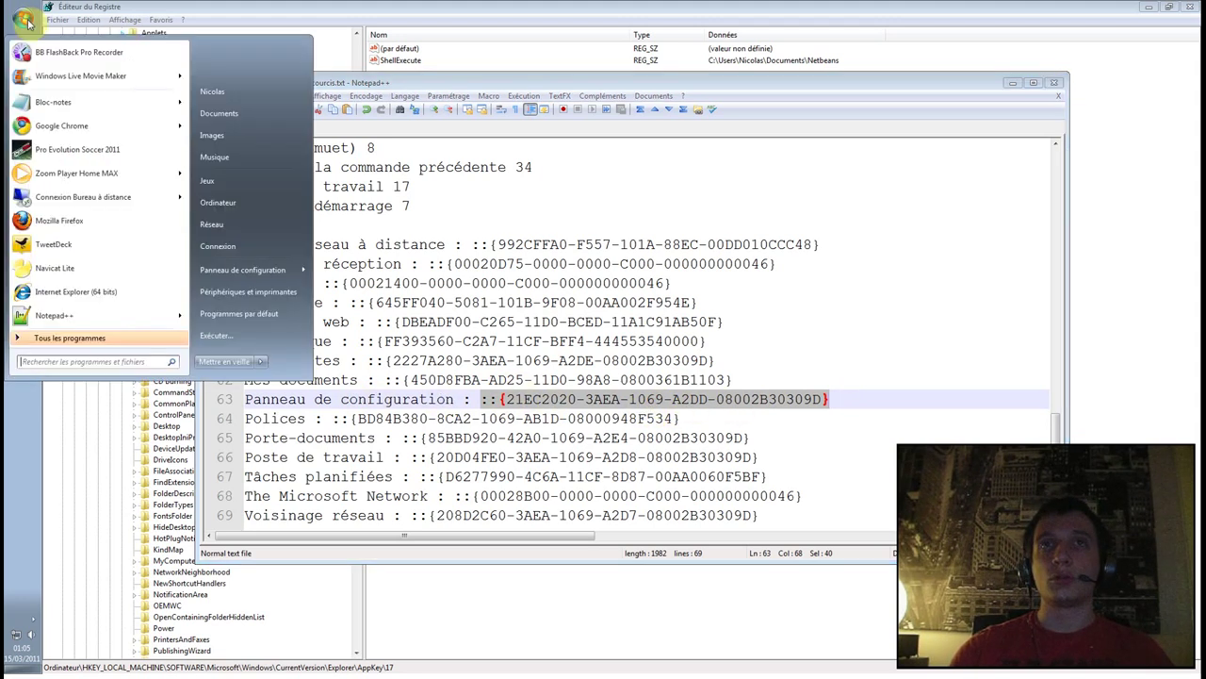
{"action": "left_click", "coordinate": [235, 336]}
{"action": "key", "text": "ctrl+v"}
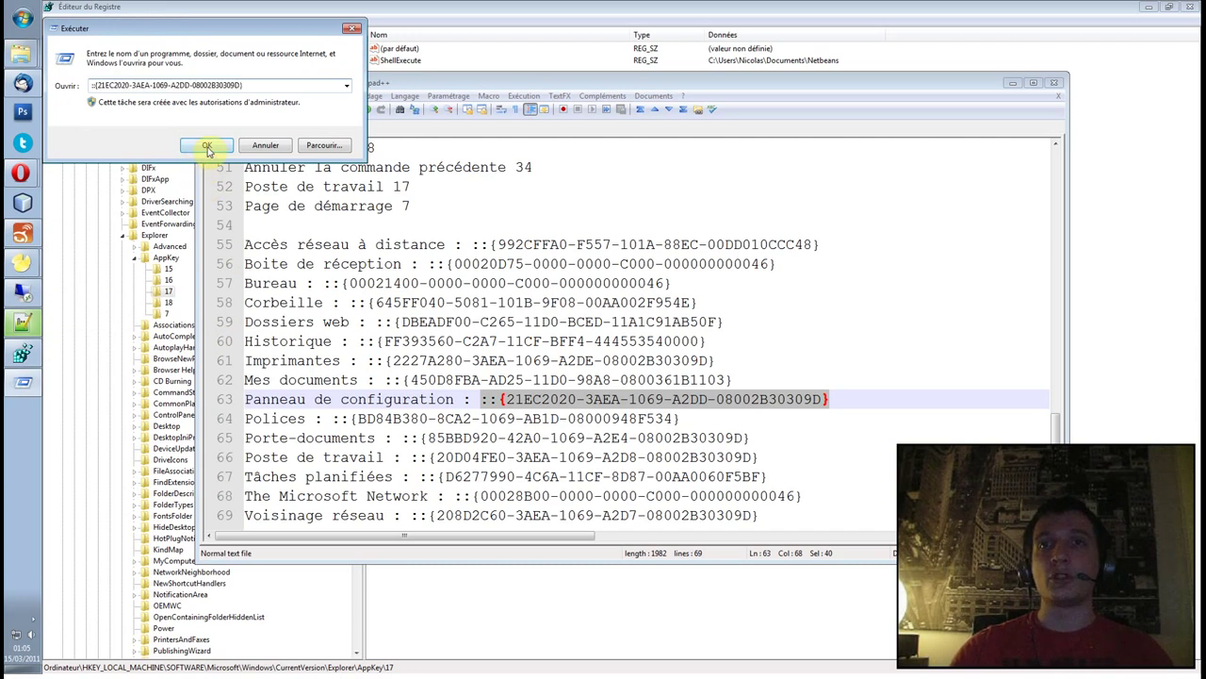
{"action": "left_click", "coordinate": [208, 147]}
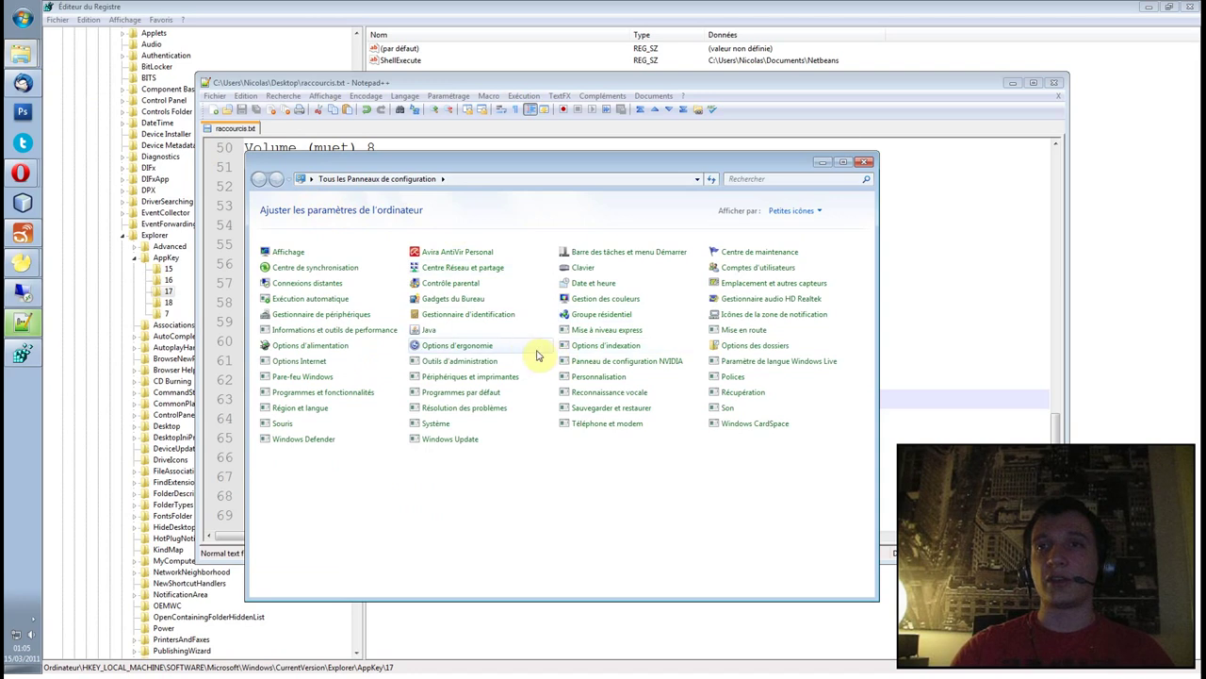
{"action": "left_click", "coordinate": [866, 164]}
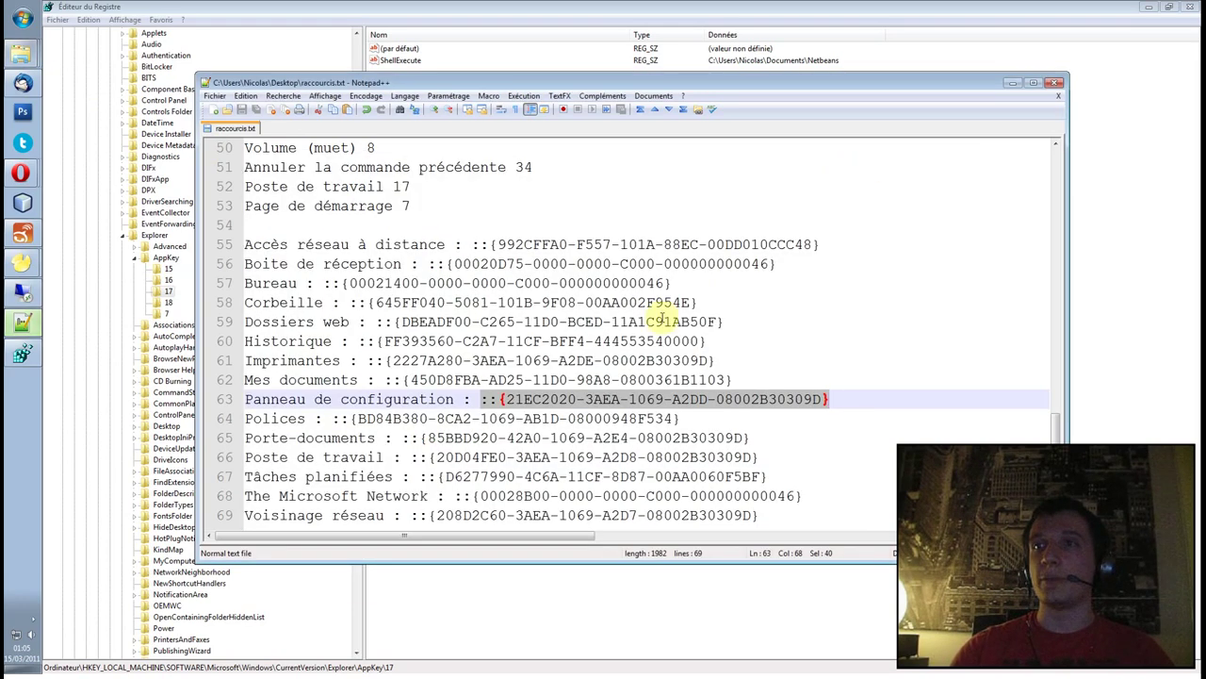
Switch to the Registry Editor and set the ShellExecute data of AppKey subkey 17 to ::{21EC2020-3AEA-1069-A2DD-08002B30309D}.
{"action": "left_click", "coordinate": [726, 6]}
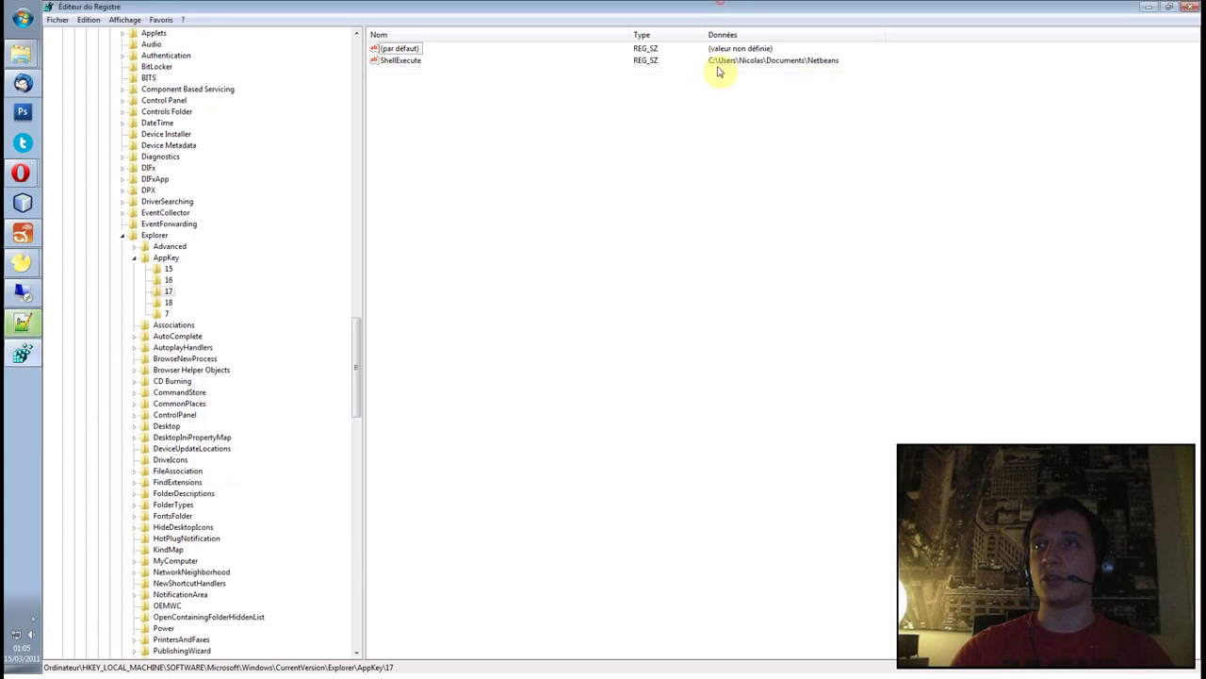
{"action": "double_click", "coordinate": [407, 63]}
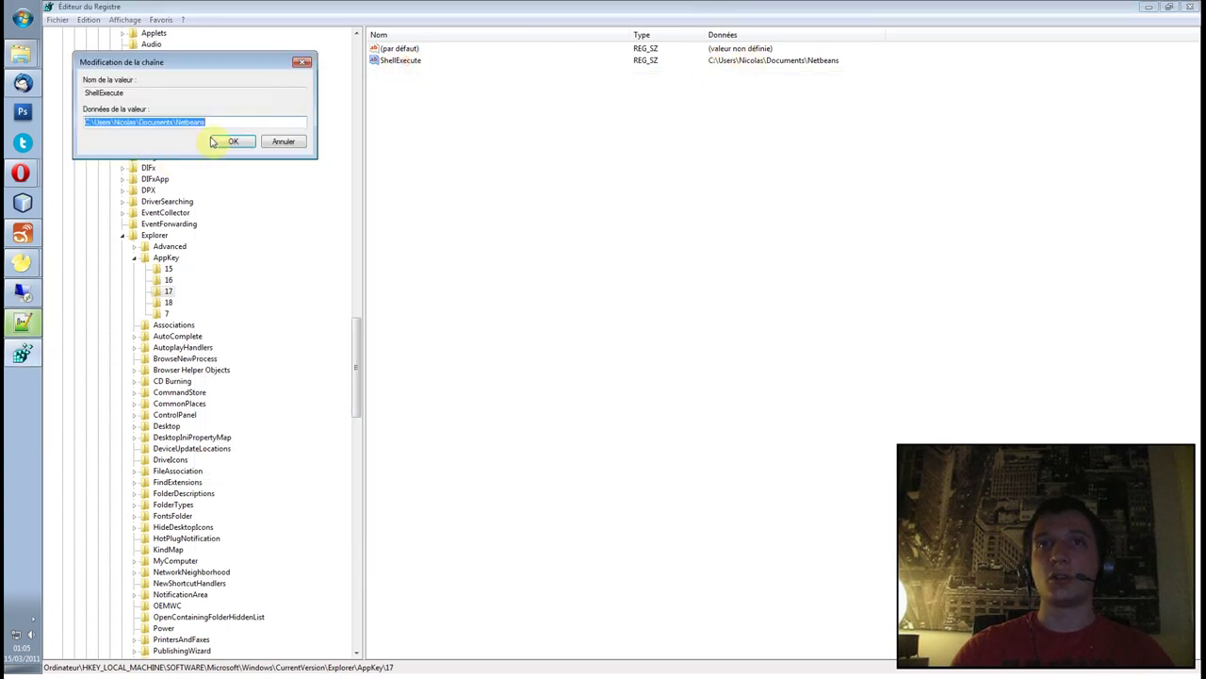
{"action": "key", "text": "ctrl+v"}
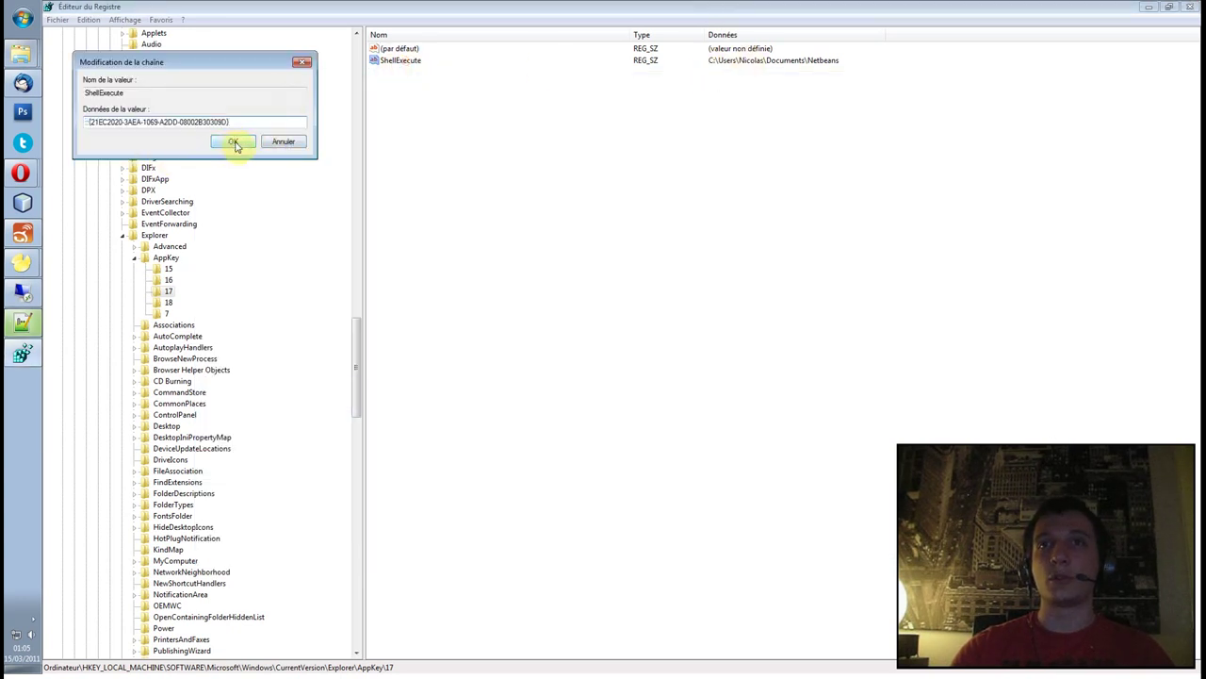
{"action": "left_click", "coordinate": [234, 142]}
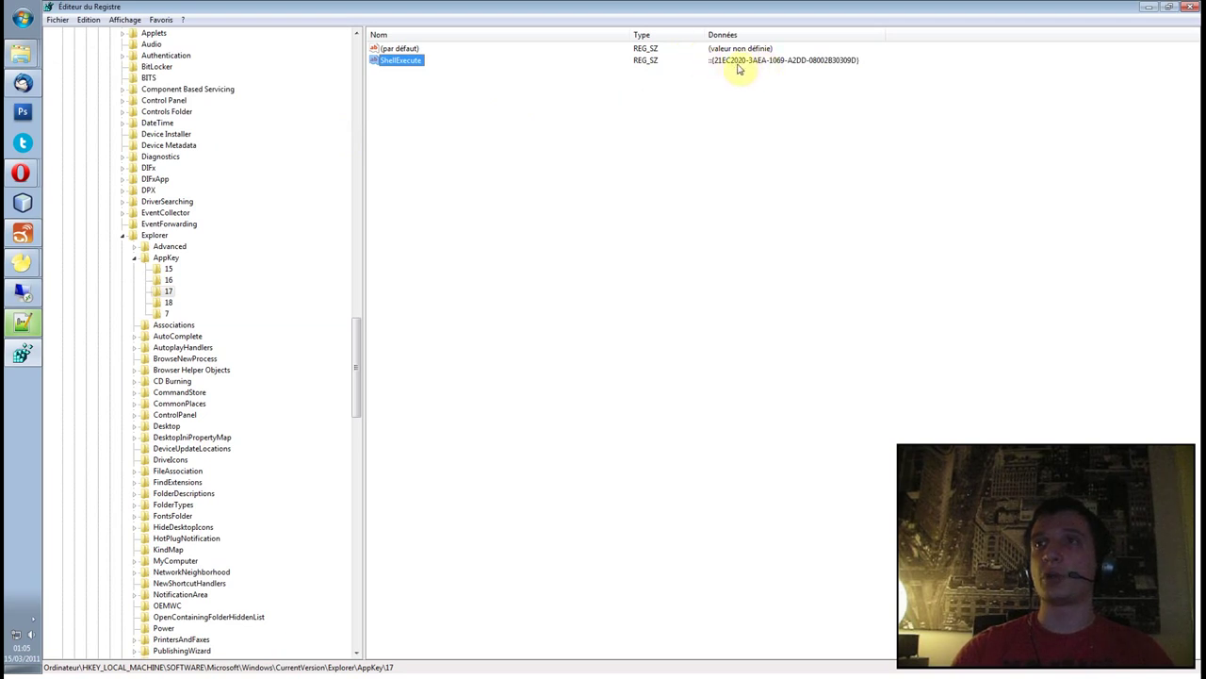
Test the keyboard's Poste de travail key, inspect and close the Control Panel window, and review the ShellExecute data of AppKey subkey 17.
{"action": "left_click", "coordinate": [474, 108]}
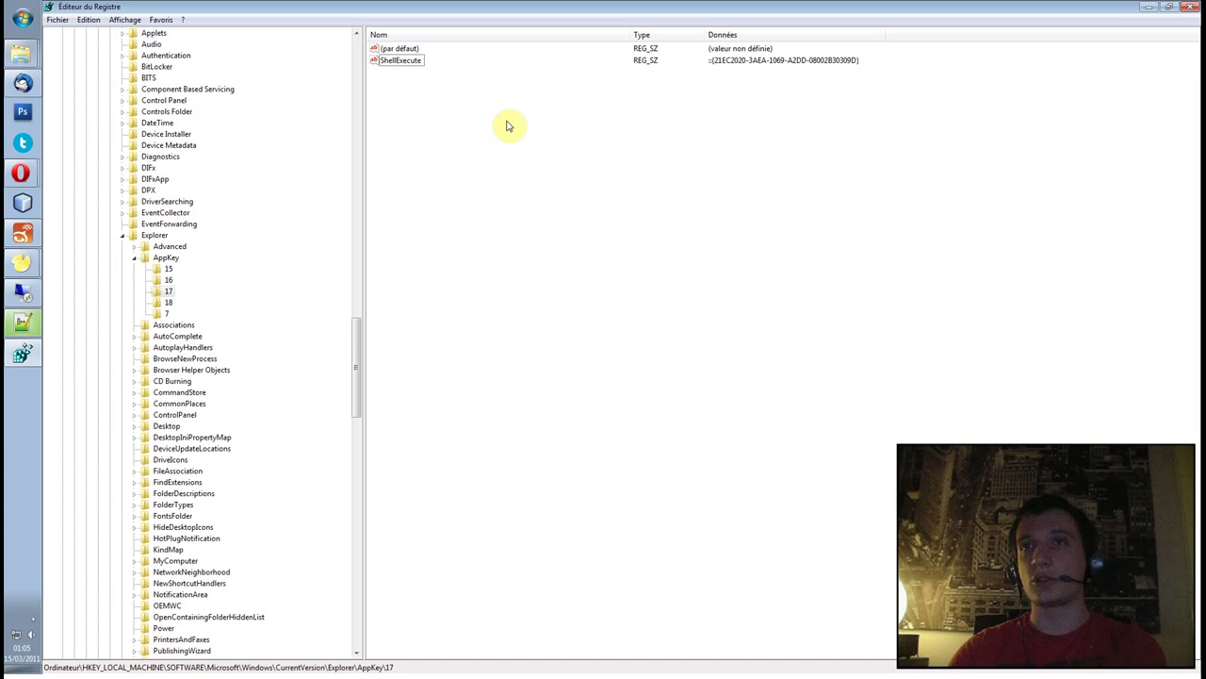
{"action": "key", "text": "XF86MyComputer"}
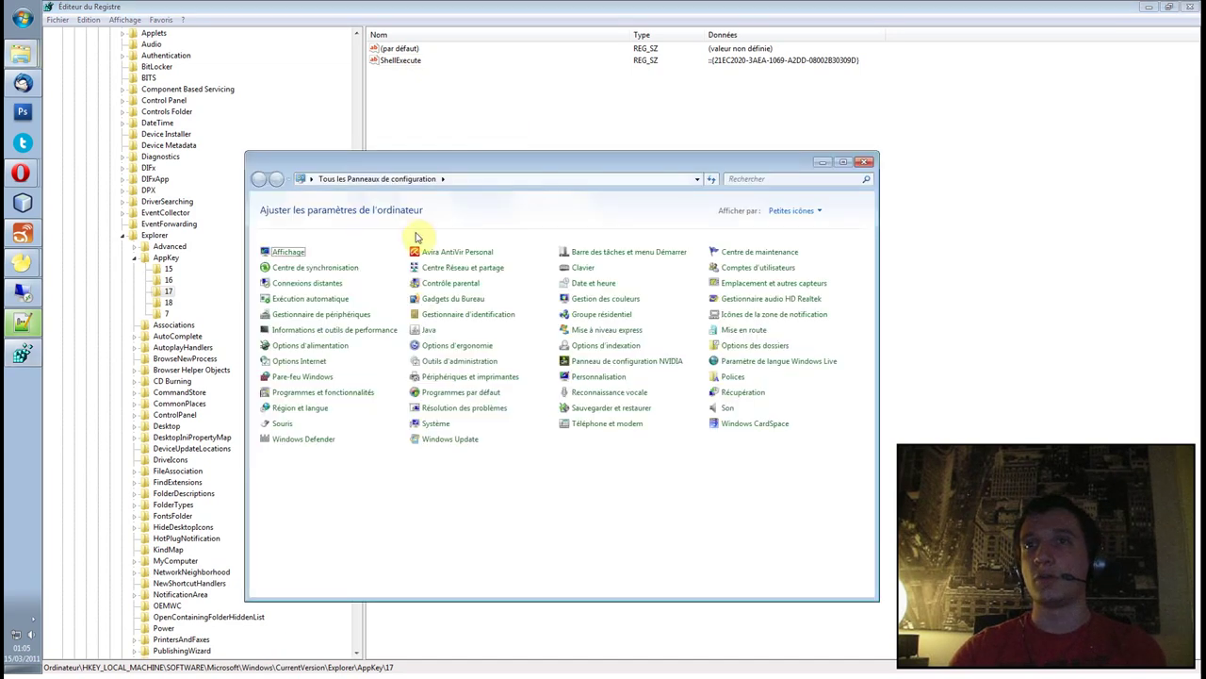
{"action": "left_click_drag", "start_coordinate": [382, 168], "coordinate": [428, 128]}
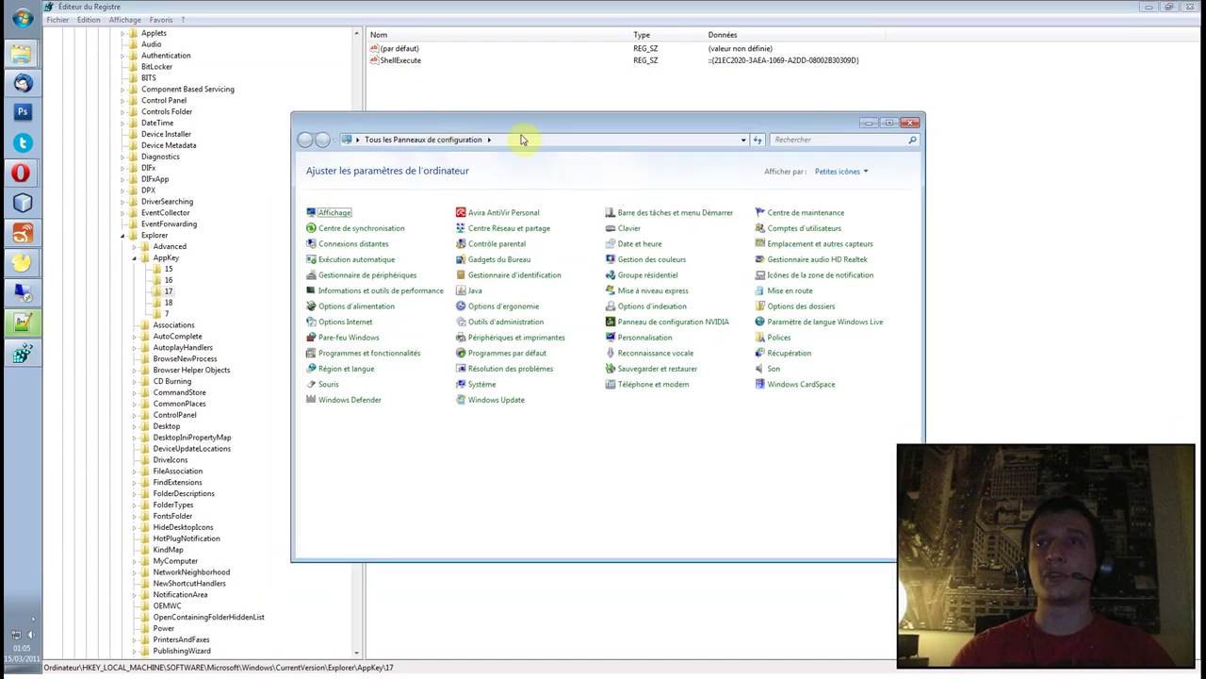
{"action": "left_click", "coordinate": [552, 139]}
{"action": "left_click", "coordinate": [545, 140]}
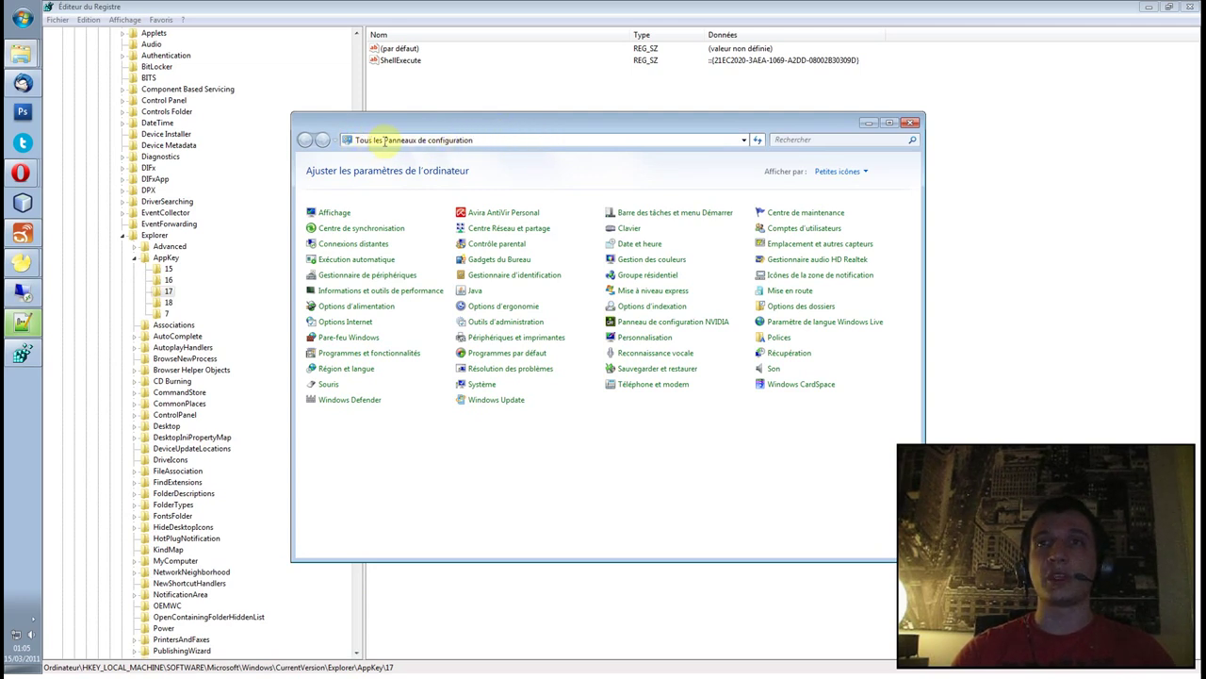
{"action": "left_click", "coordinate": [912, 124]}
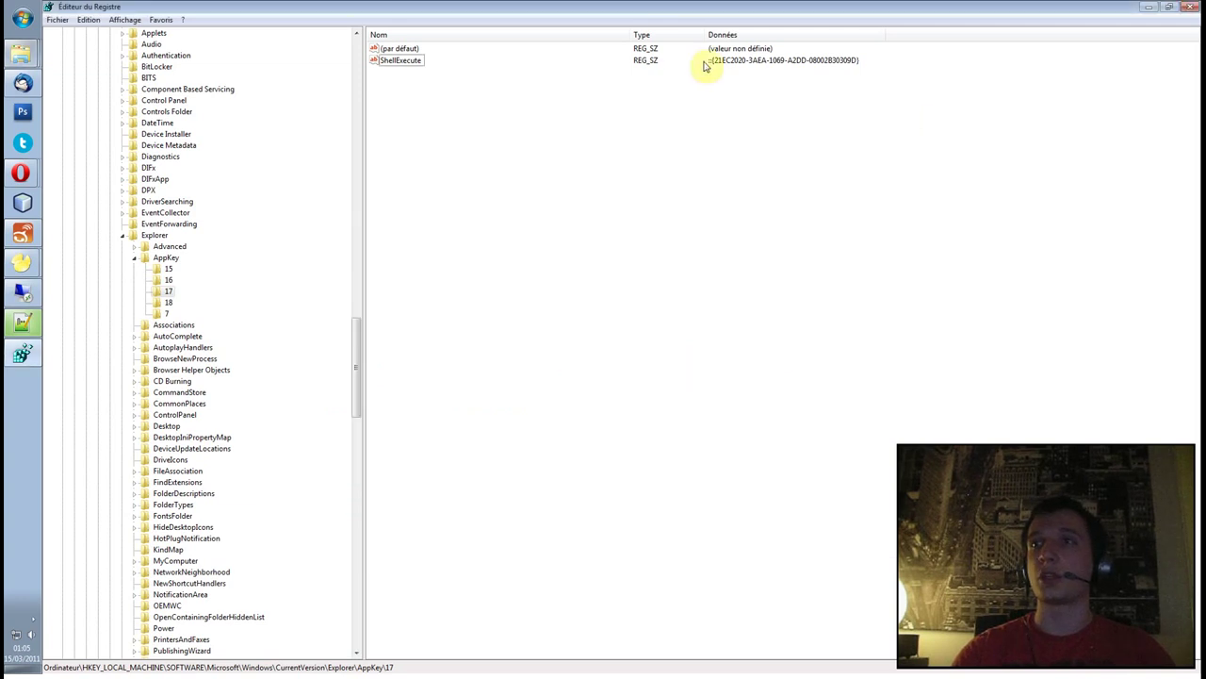
{"action": "double_click", "coordinate": [401, 60]}
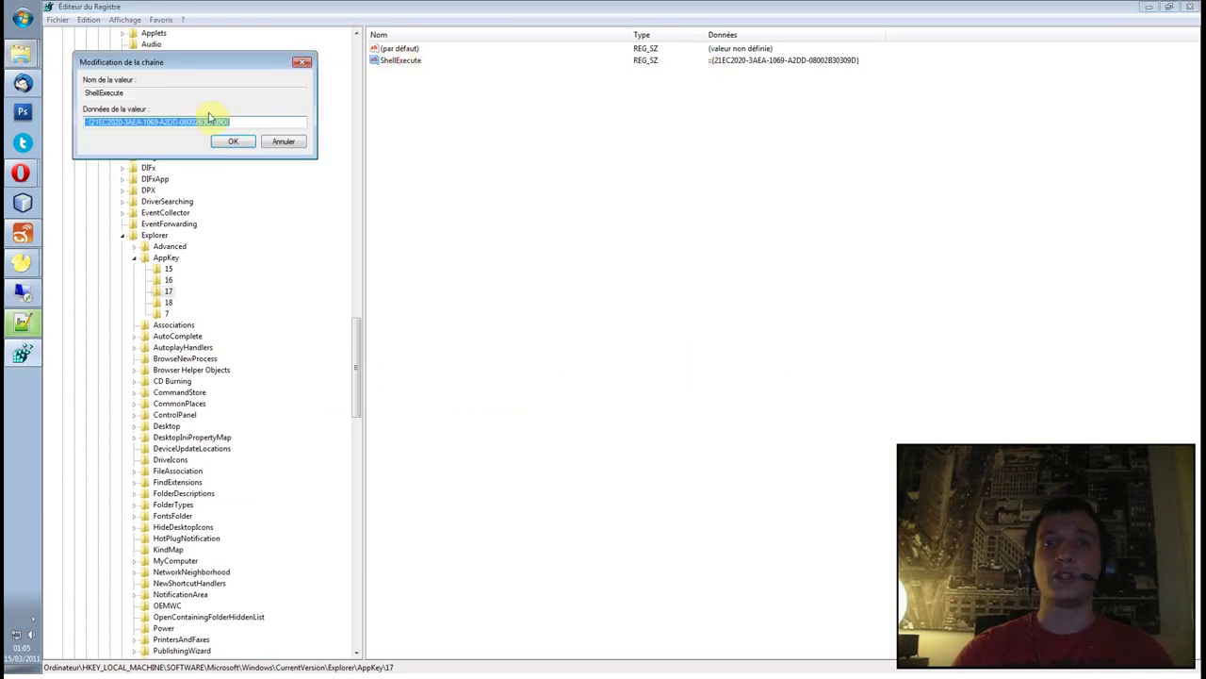
{"action": "left_click", "coordinate": [297, 143]}
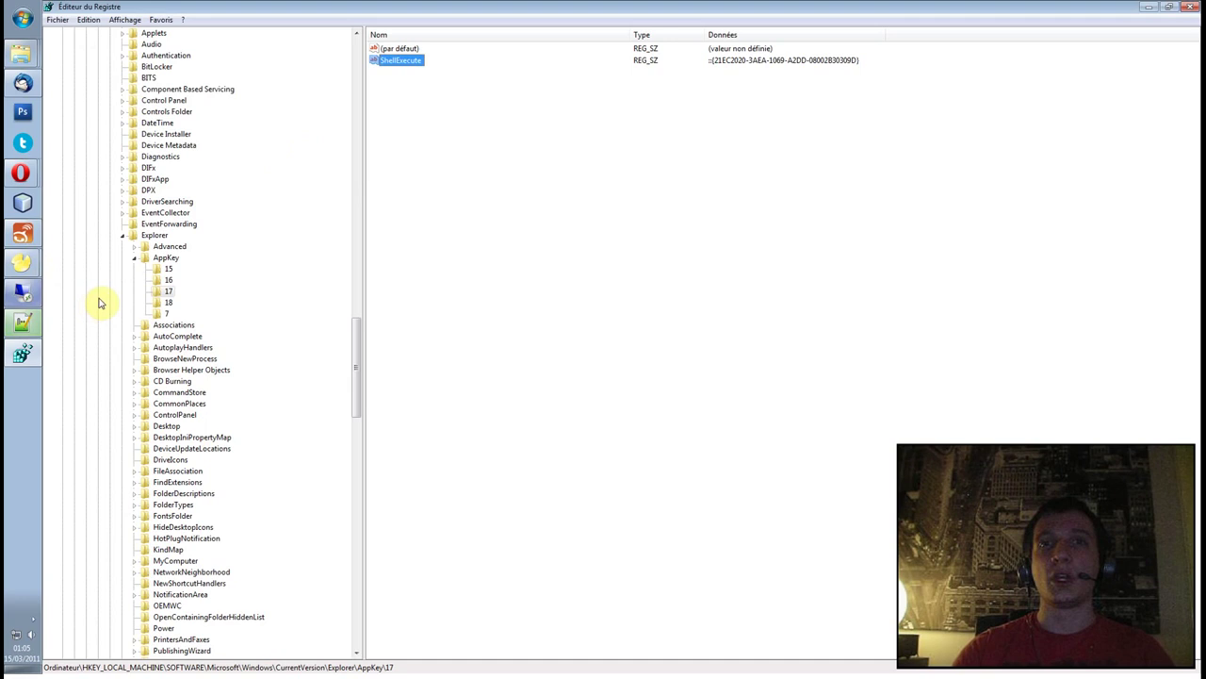
Switch to raccourcis.txt in Notepad++, enlarge its window slightly, examine the list of system folder identifiers, and minimise the window.
{"action": "left_click", "coordinate": [23, 322]}
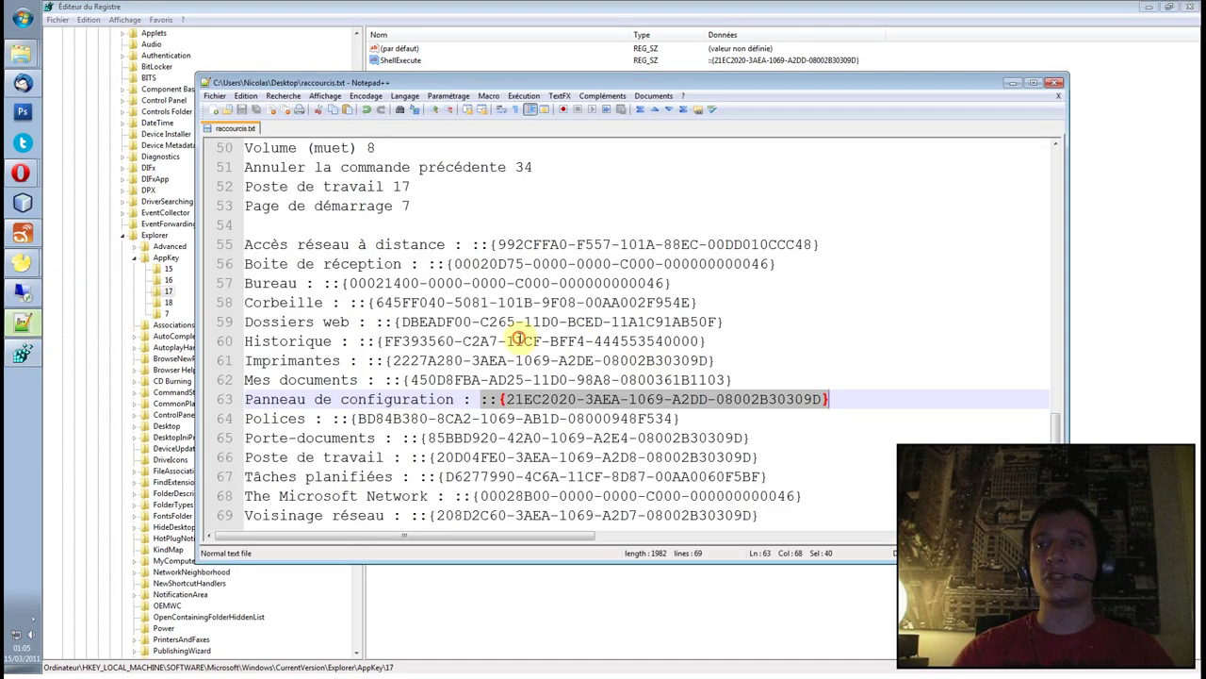
{"action": "left_click", "coordinate": [518, 339]}
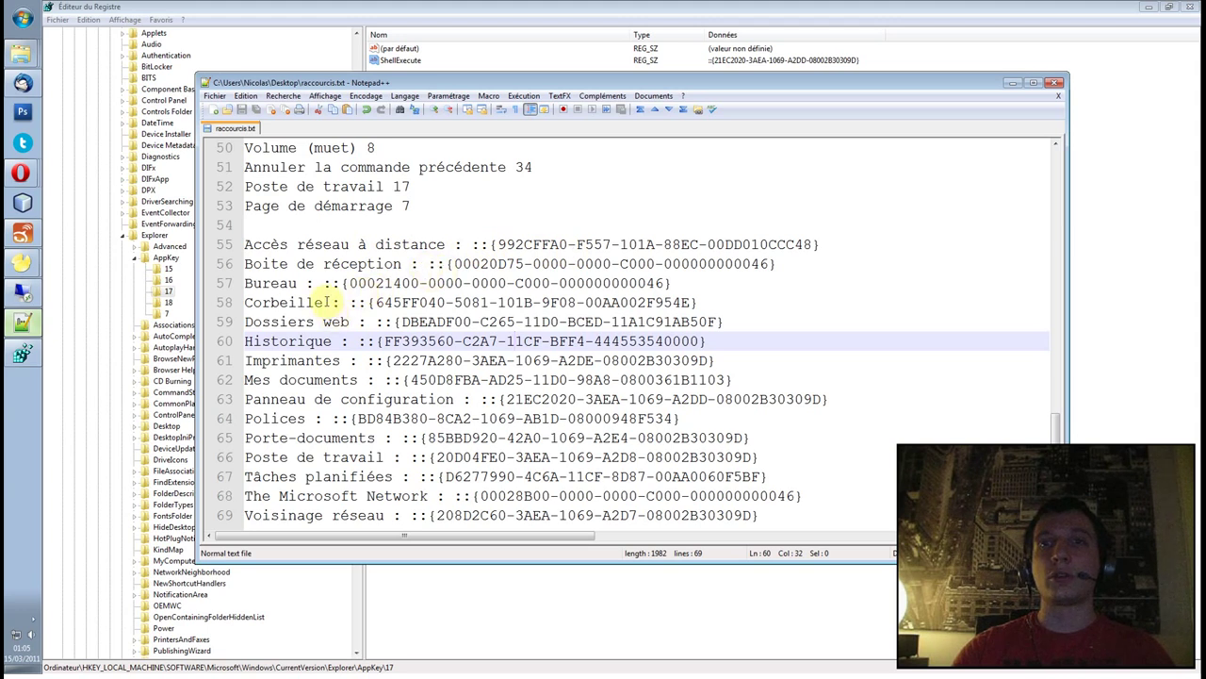
{"action": "left_click", "coordinate": [446, 342]}
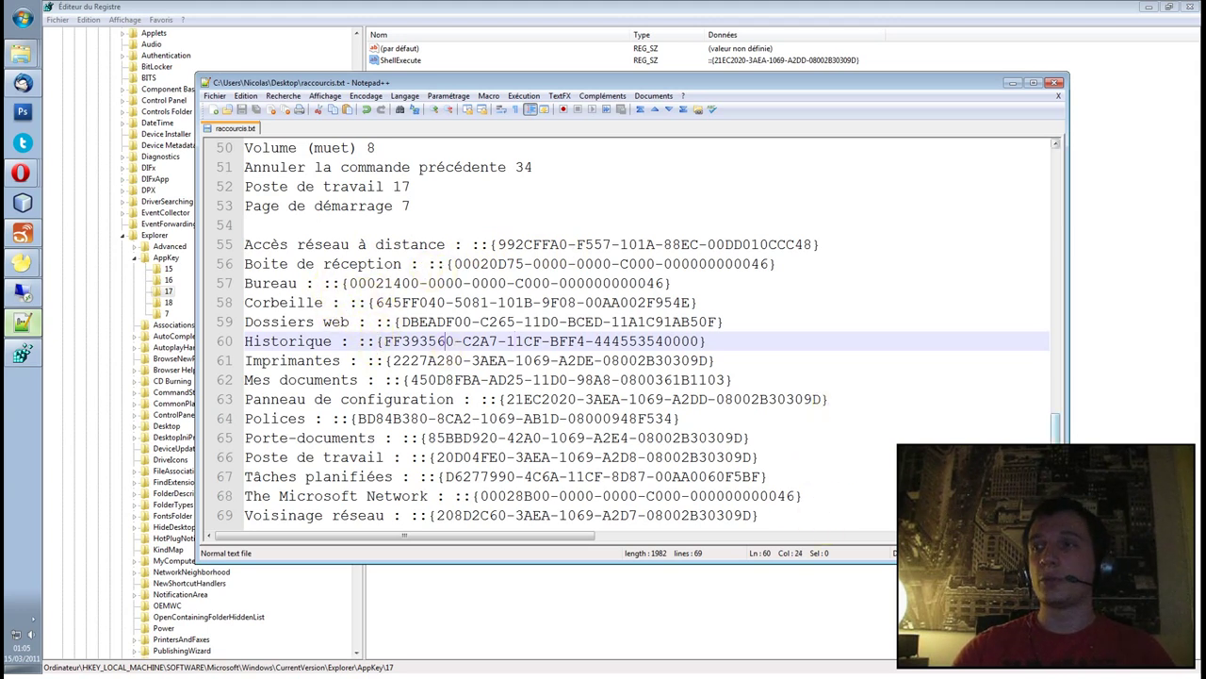
{"action": "left_click_drag", "start_coordinate": [1068, 561], "coordinate": [1105, 589]}
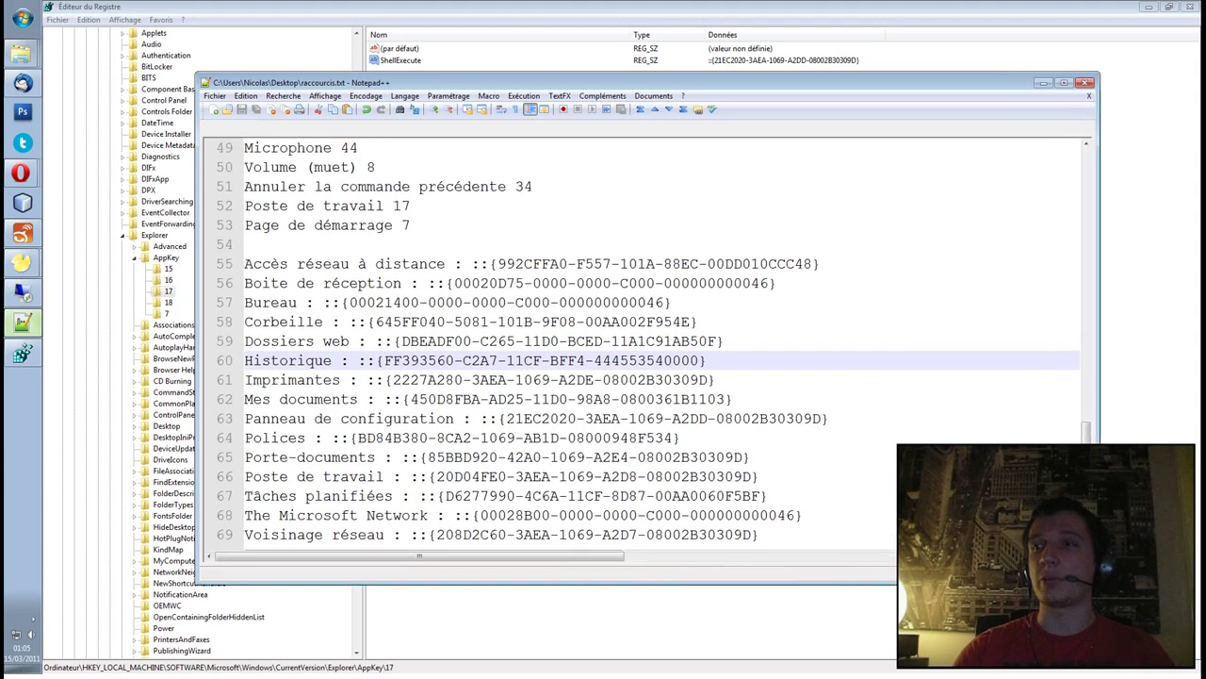
{"action": "left_click", "coordinate": [401, 457]}
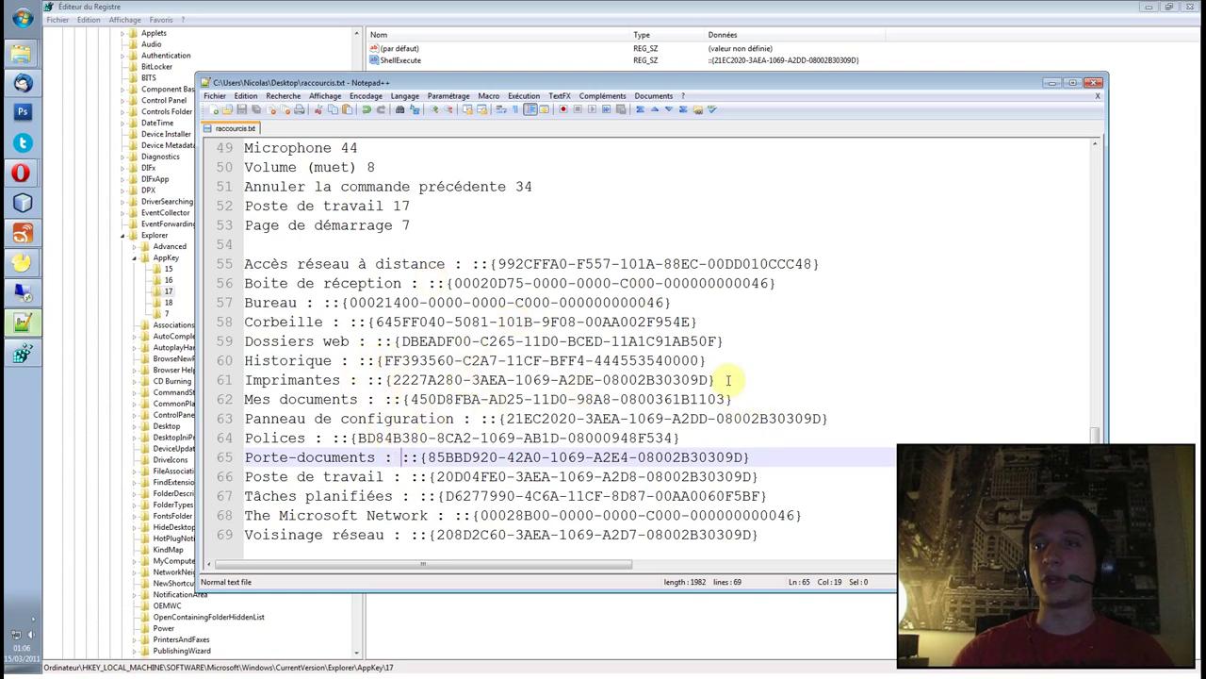
{"action": "scroll", "coordinate": [1054, 146], "scroll_direction": "up", "scroll_amount": 2}
{"action": "scroll", "coordinate": [1053, 146], "scroll_direction": "down", "scroll_amount": 2}
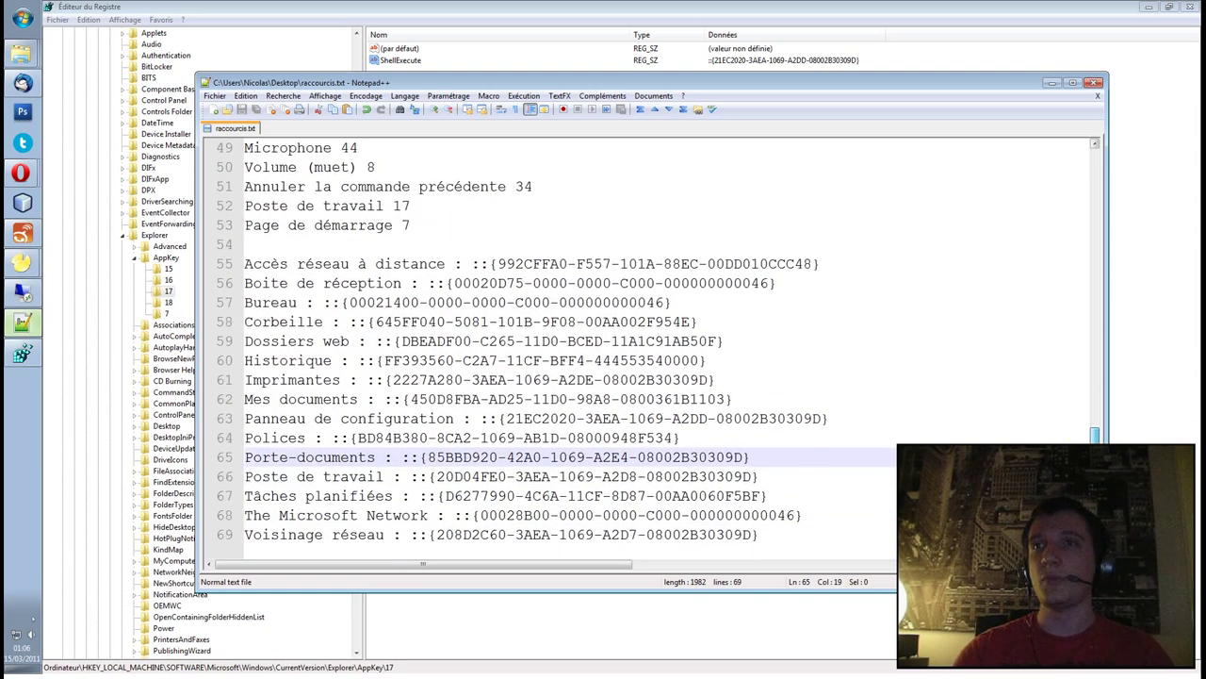
{"action": "left_click", "coordinate": [1049, 82]}
Set the ShellExecute data of AppKey subkey 18 to calc.exe, test the calculator key, and close the Calculatrice window.
{"action": "left_click", "coordinate": [169, 303]}
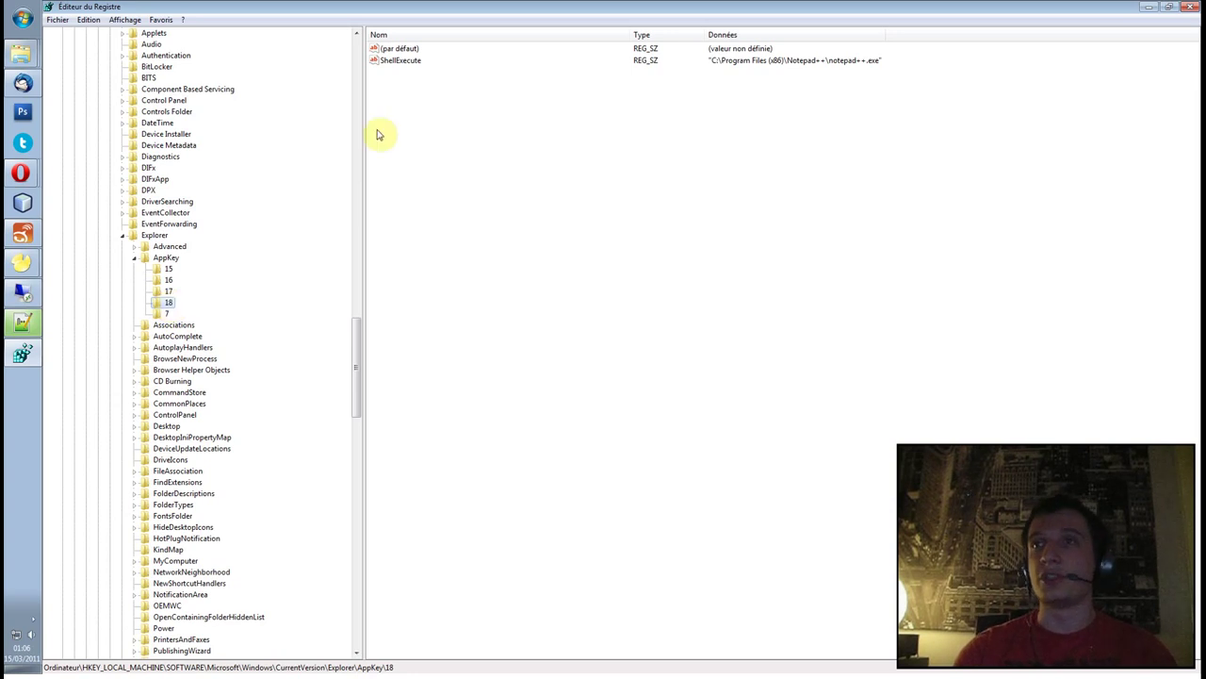
{"action": "double_click", "coordinate": [401, 61]}
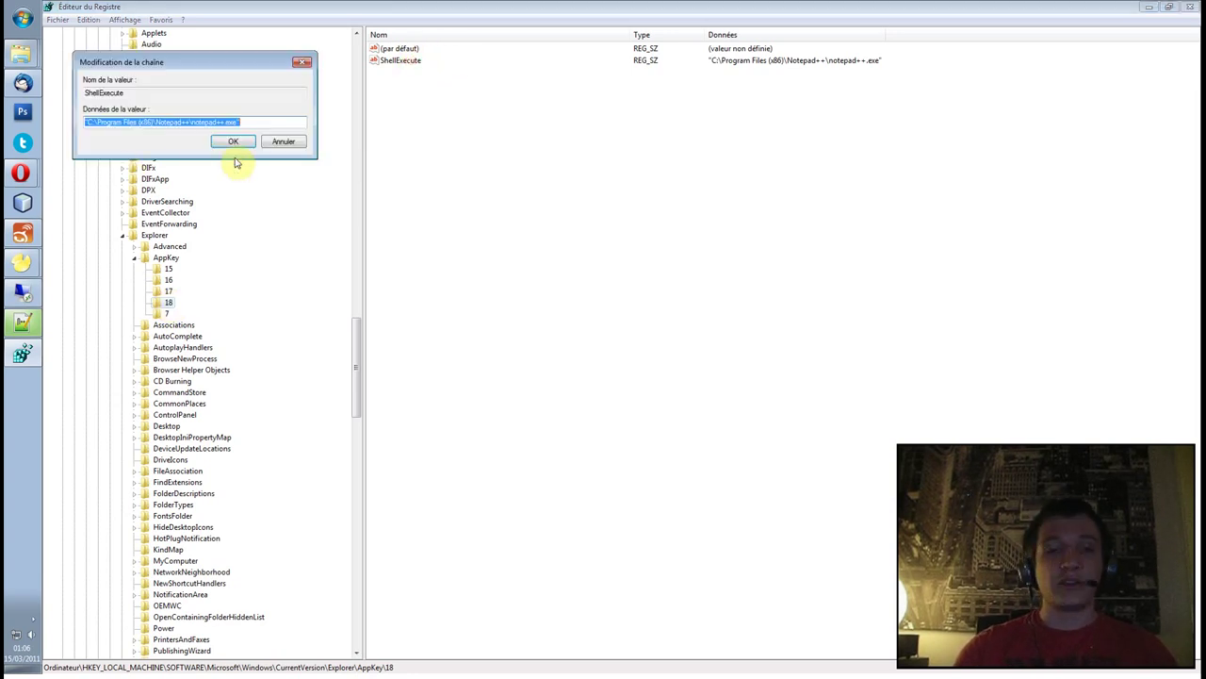
{"action": "type", "text": "calc"}
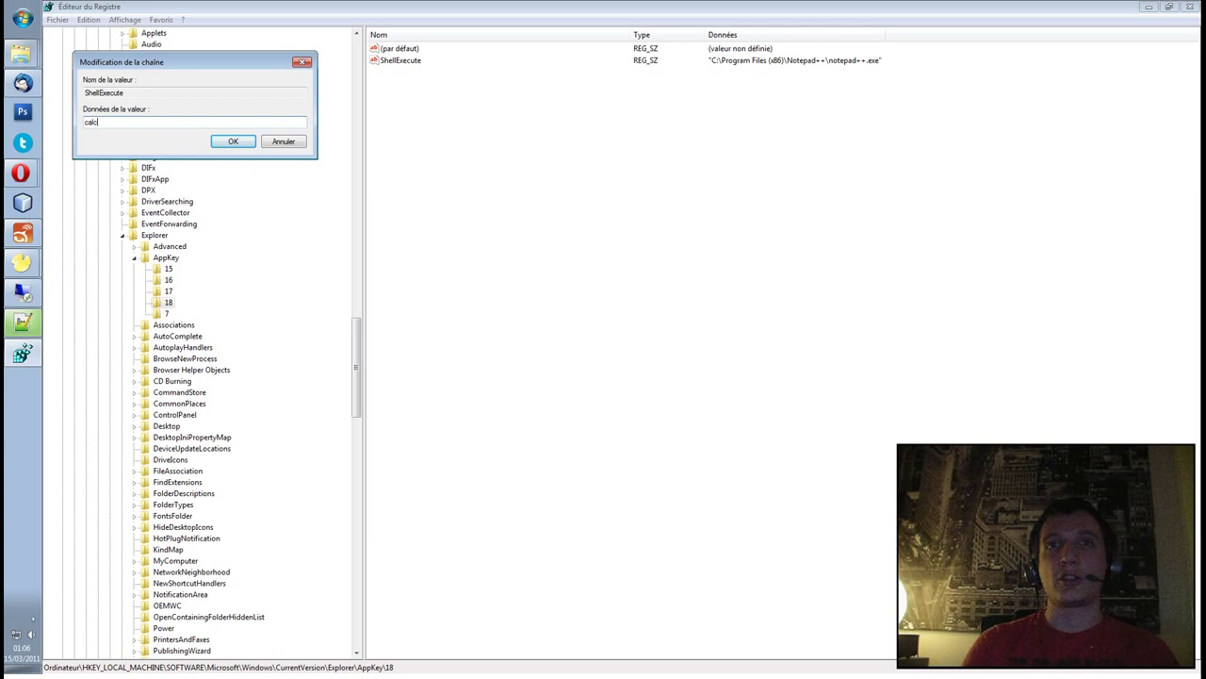
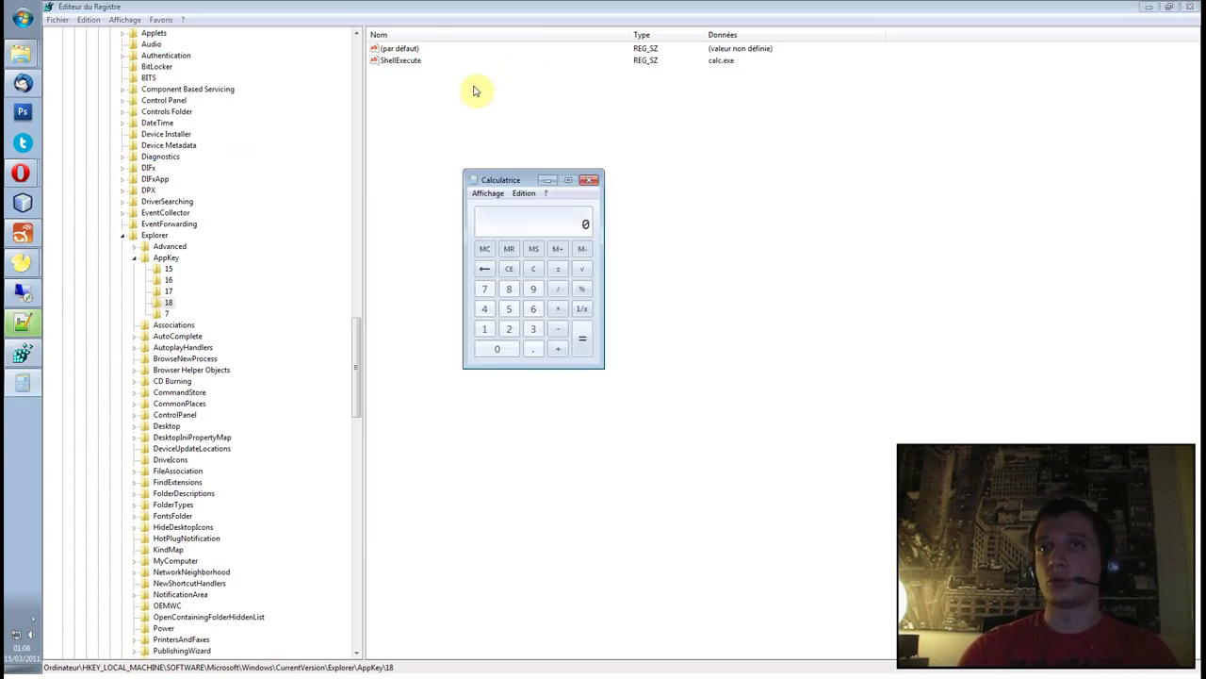
{"action": "mouse_move", "coordinate": [514, 179]}
{"action": "left_mouse_down"}
{"action": "mouse_move", "coordinate": [482, 179]}
{"action": "mouse_move", "coordinate": [508, 178]}
{"action": "left_mouse_up"}
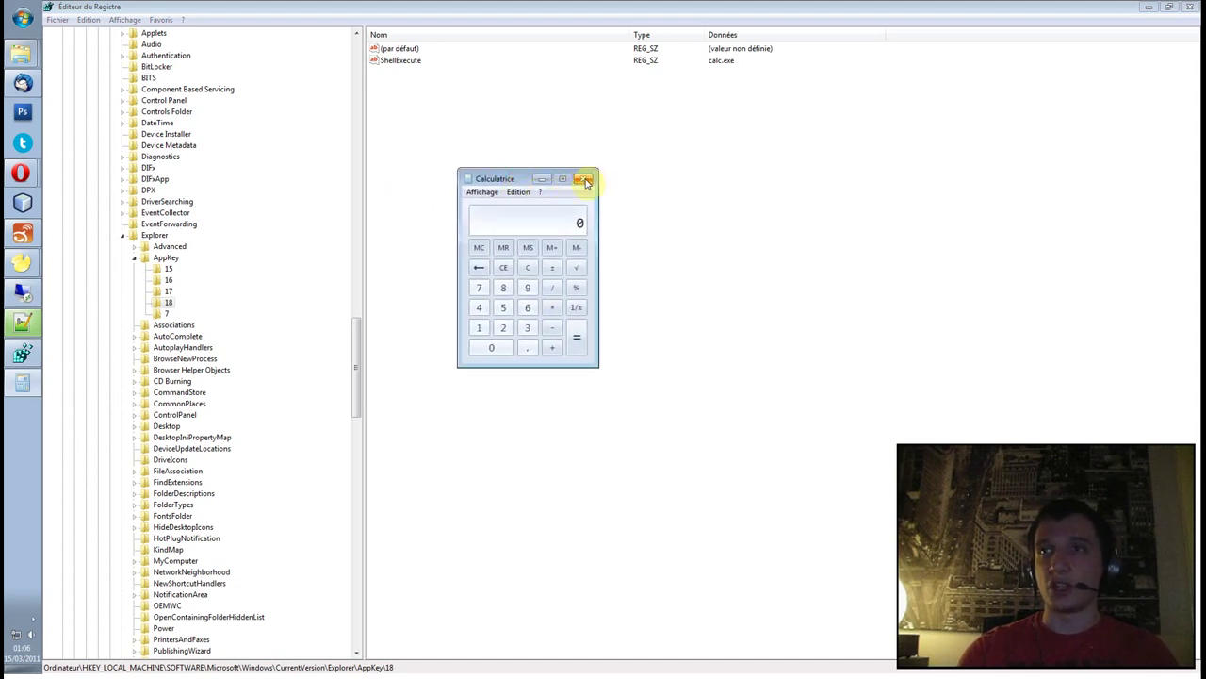
{"action": "left_click", "coordinate": [584, 180]}
Set the ShellExecute data of AppKey subkey 18 to "C:\Program Files (x86)\Notepad++\notepad++.exe", including the quotation marks.
{"action": "double_click", "coordinate": [401, 61]}
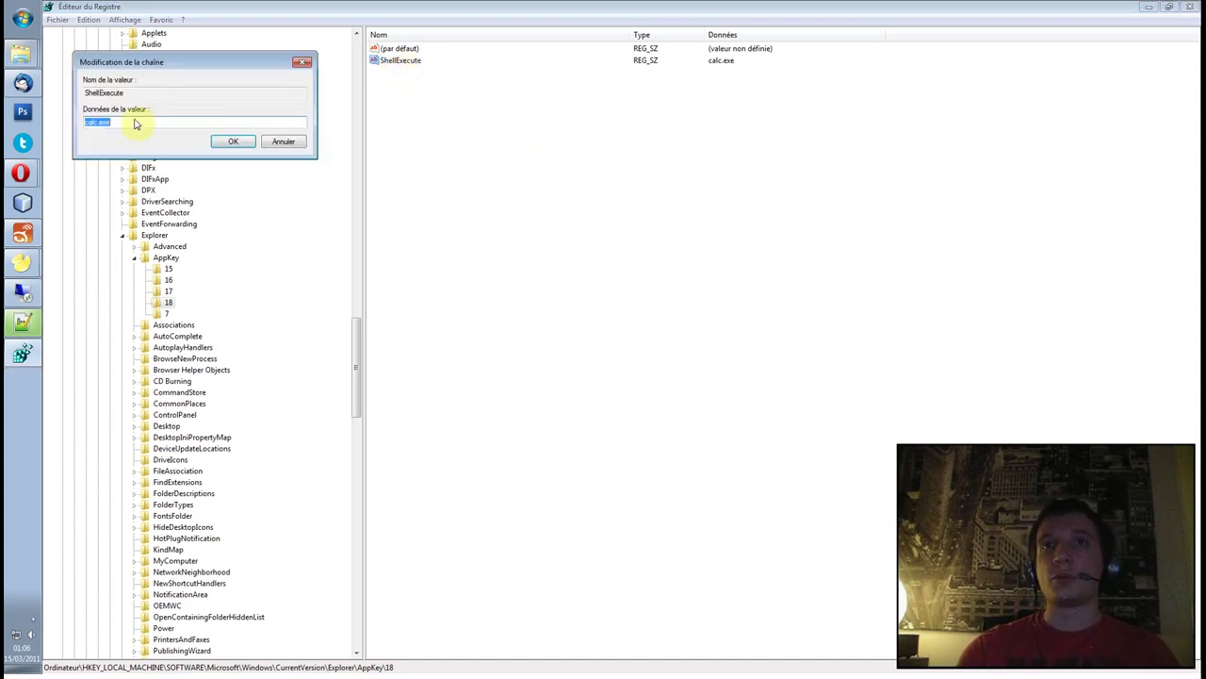
{"action": "left_click_drag", "start_coordinate": [161, 65], "coordinate": [530, 153]}
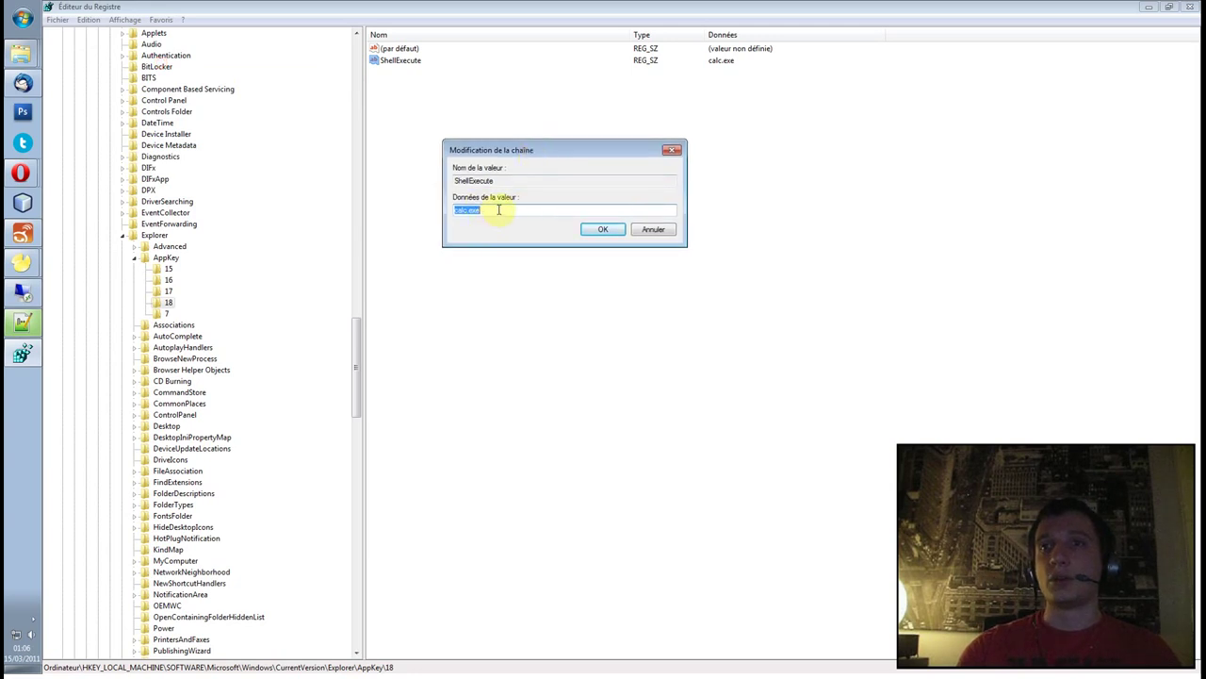
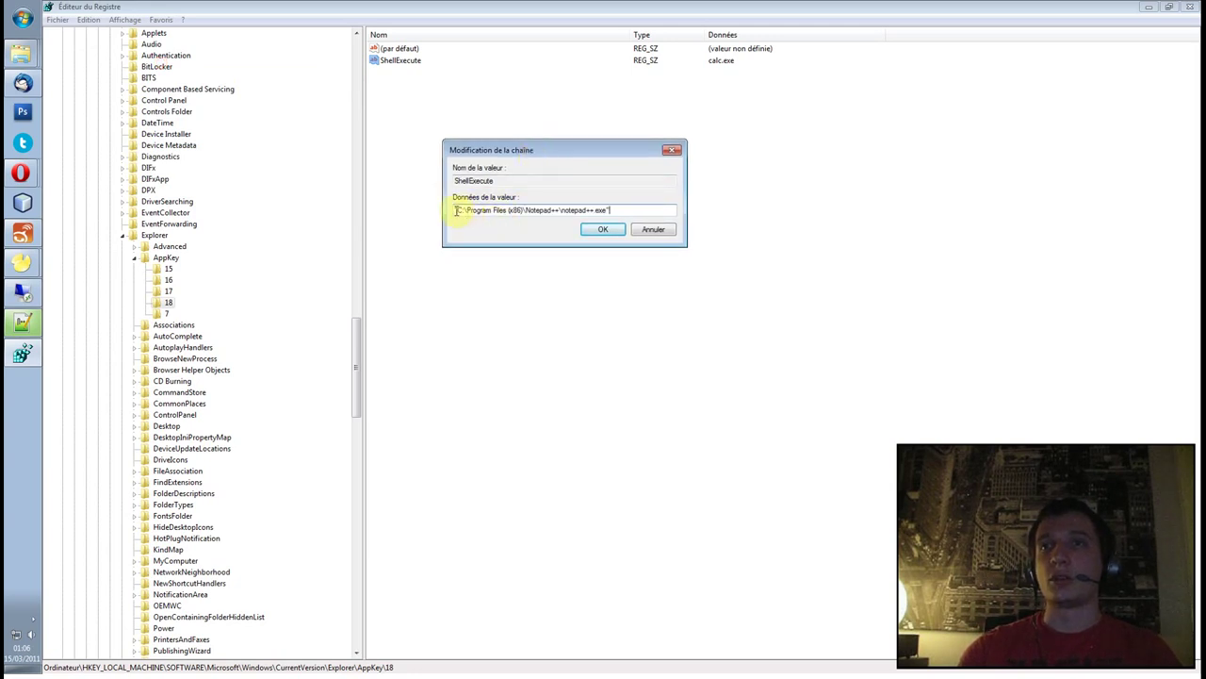
{"action": "mouse_move", "coordinate": [611, 211]}
{"action": "left_mouse_down"}
{"action": "mouse_move", "coordinate": [572, 211]}
{"action": "mouse_move", "coordinate": [604, 211]}
{"action": "left_mouse_up"}
{"action": "left_click", "coordinate": [563, 209]}
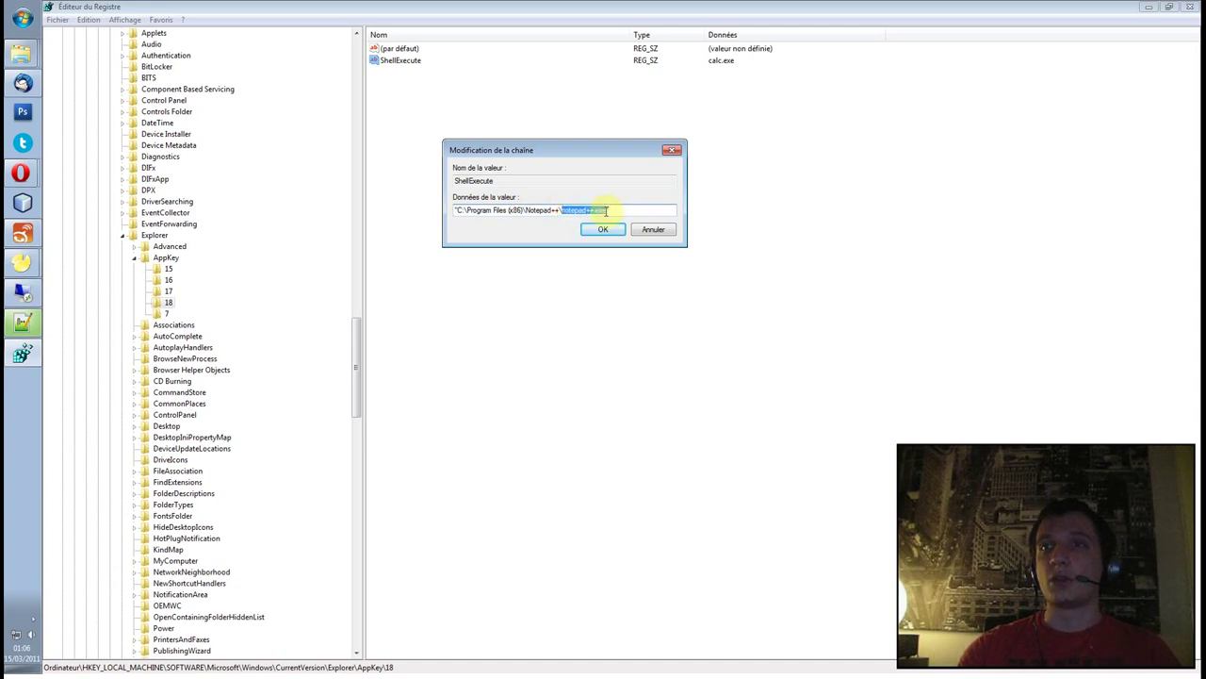
{"action": "left_click", "coordinate": [610, 210]}
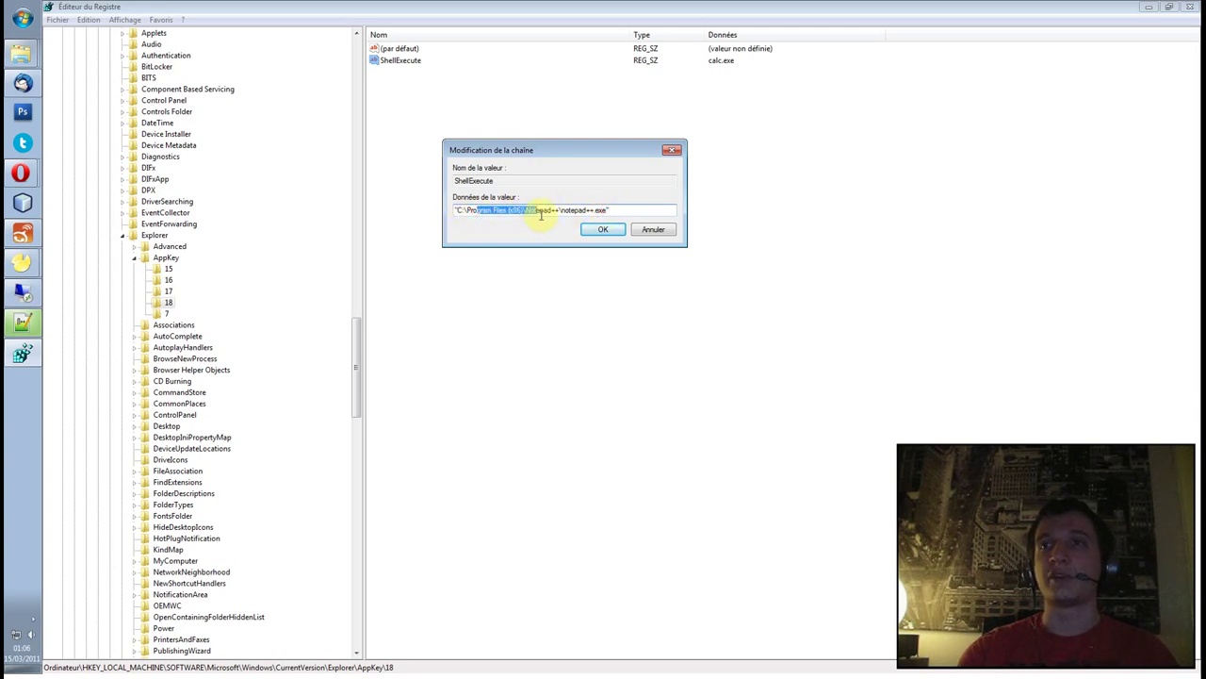
{"action": "left_click", "coordinate": [603, 229]}
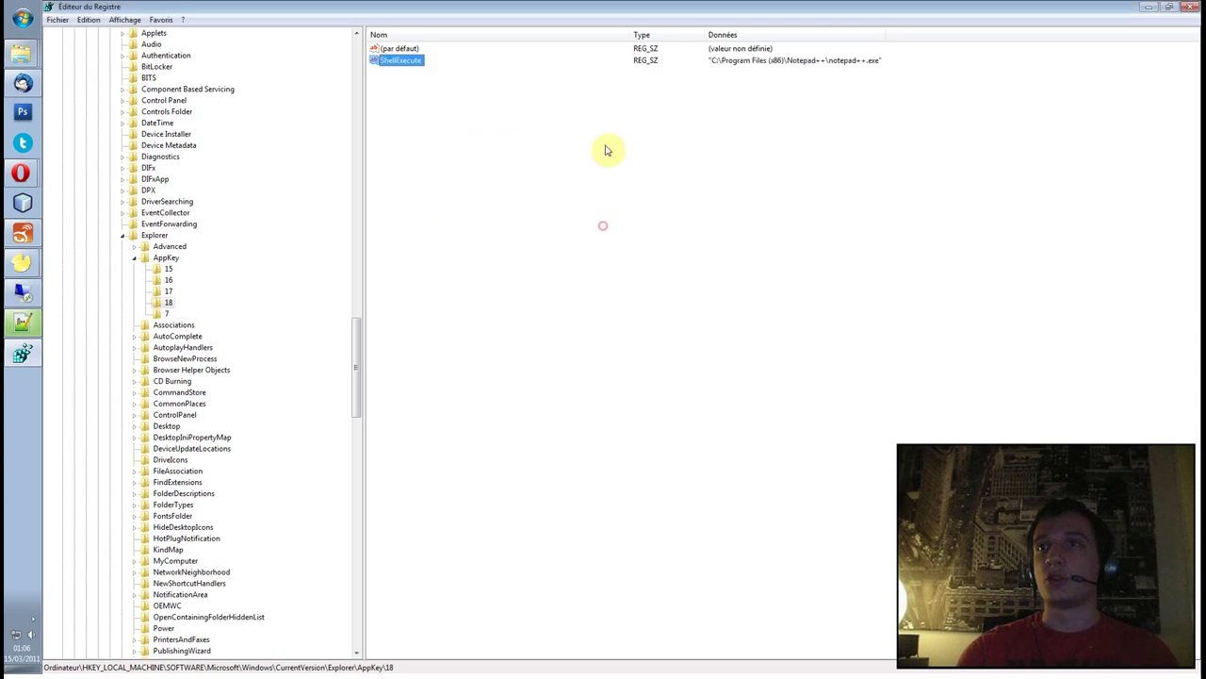
Test the keyboard's calculator key by closing Notepad++ and launching it again with that key.
{"action": "left_click", "coordinate": [415, 84]}
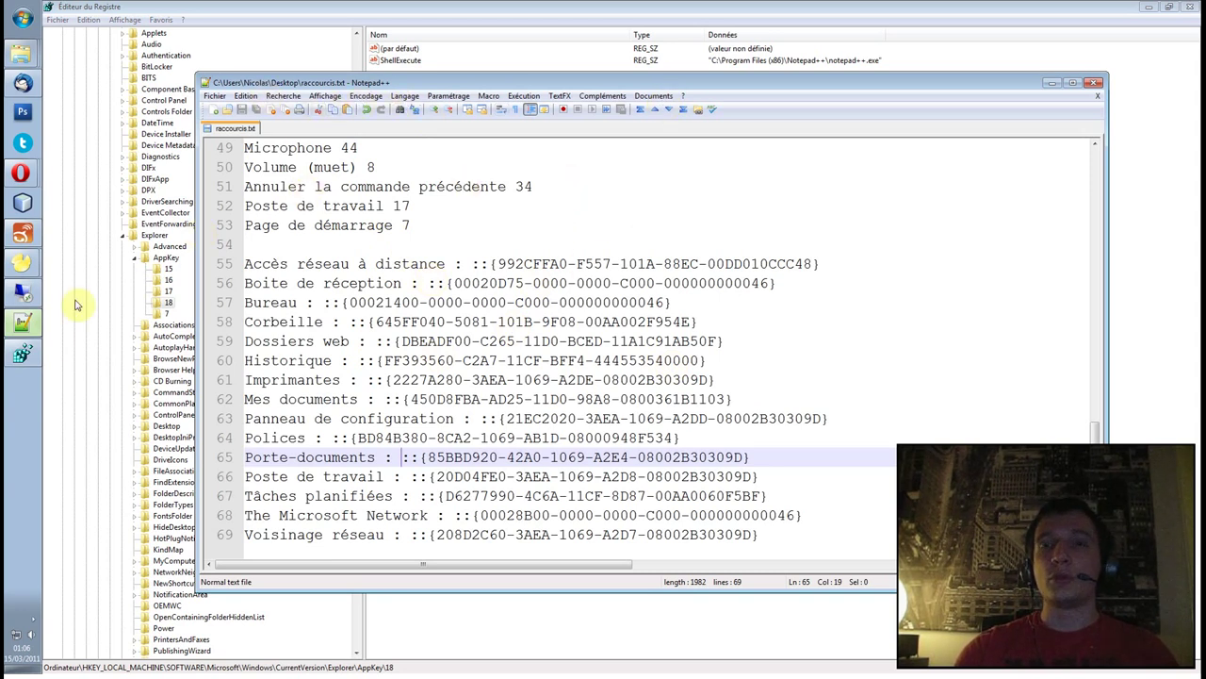
{"action": "left_click", "coordinate": [1052, 83]}
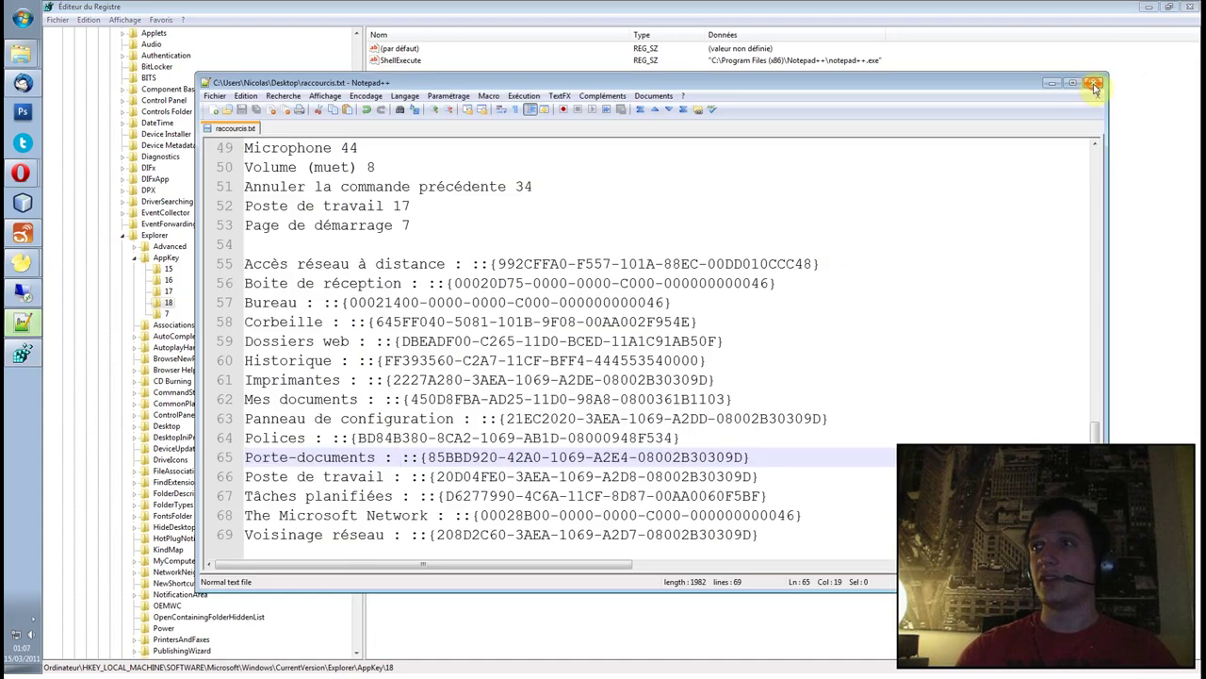
{"action": "left_click", "coordinate": [1093, 83]}
{"action": "key", "text": "XF86Calculator"}
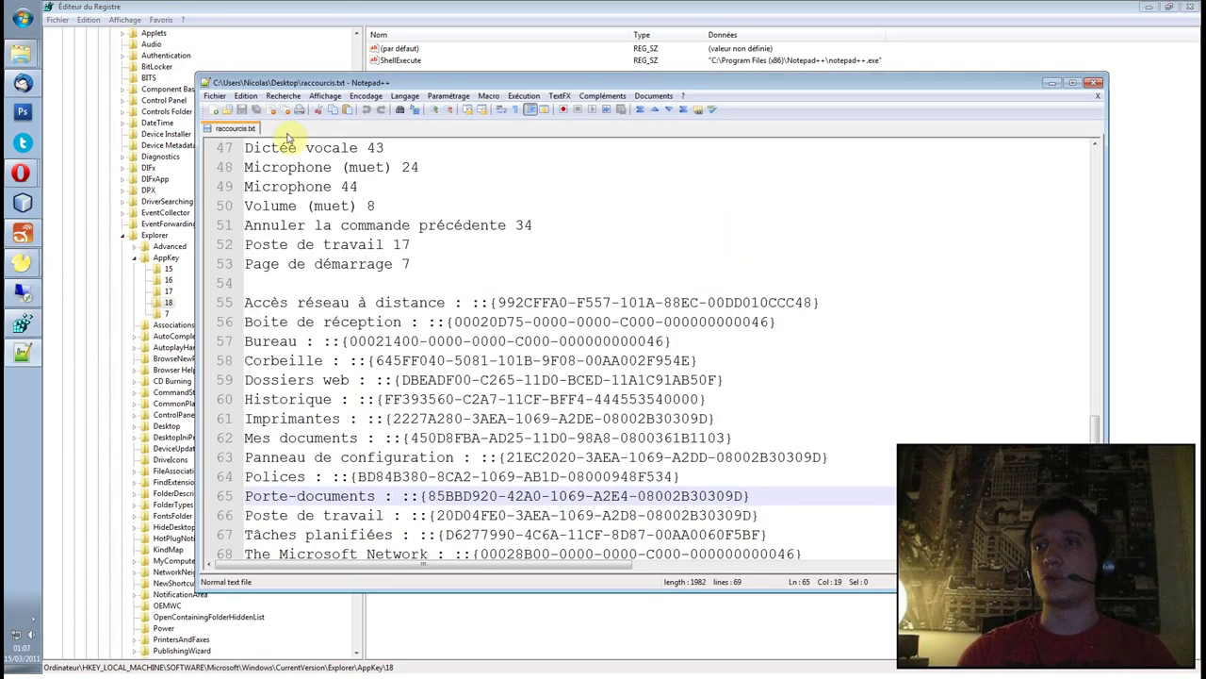
Resize the Notepad++ window and move it beside the registry tree so the AppKey subkeys and the whole identifier list can be seen.
{"action": "scroll", "coordinate": [511, 377], "scroll_direction": "down", "scroll_amount": 1}
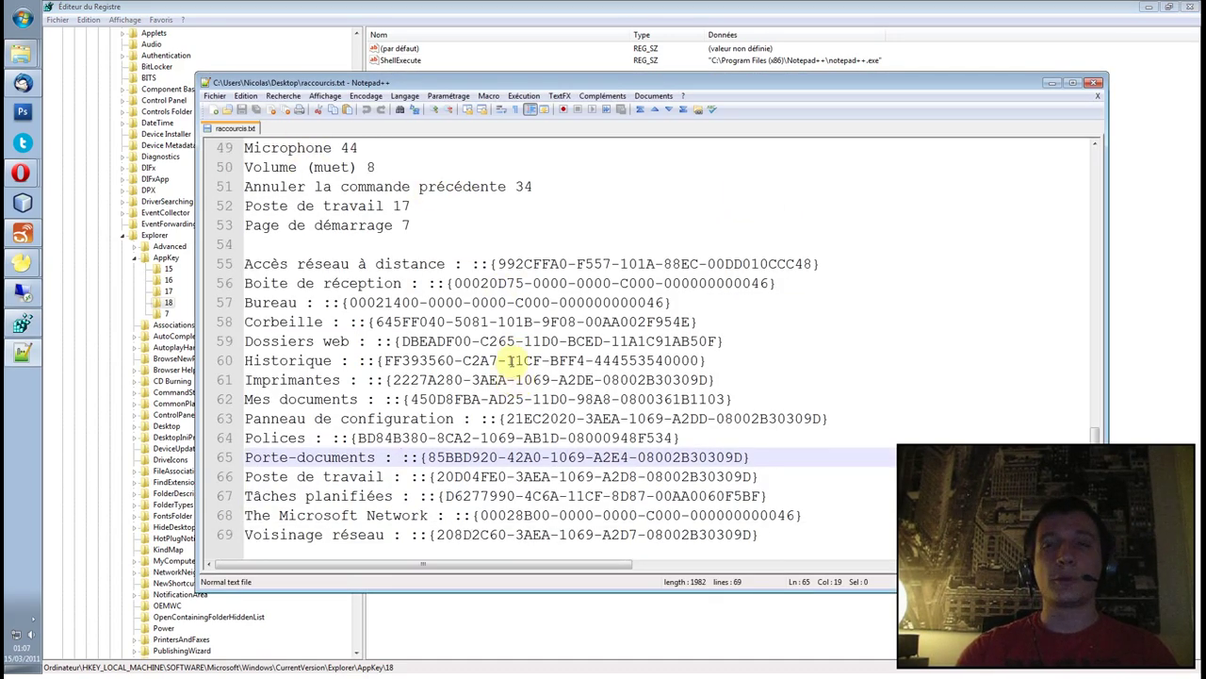
{"action": "mouse_move", "coordinate": [1094, 436]}
{"action": "left_mouse_down"}
{"action": "mouse_move", "coordinate": [1095, 311]}
{"action": "mouse_move", "coordinate": [1094, 436]}
{"action": "left_mouse_up"}
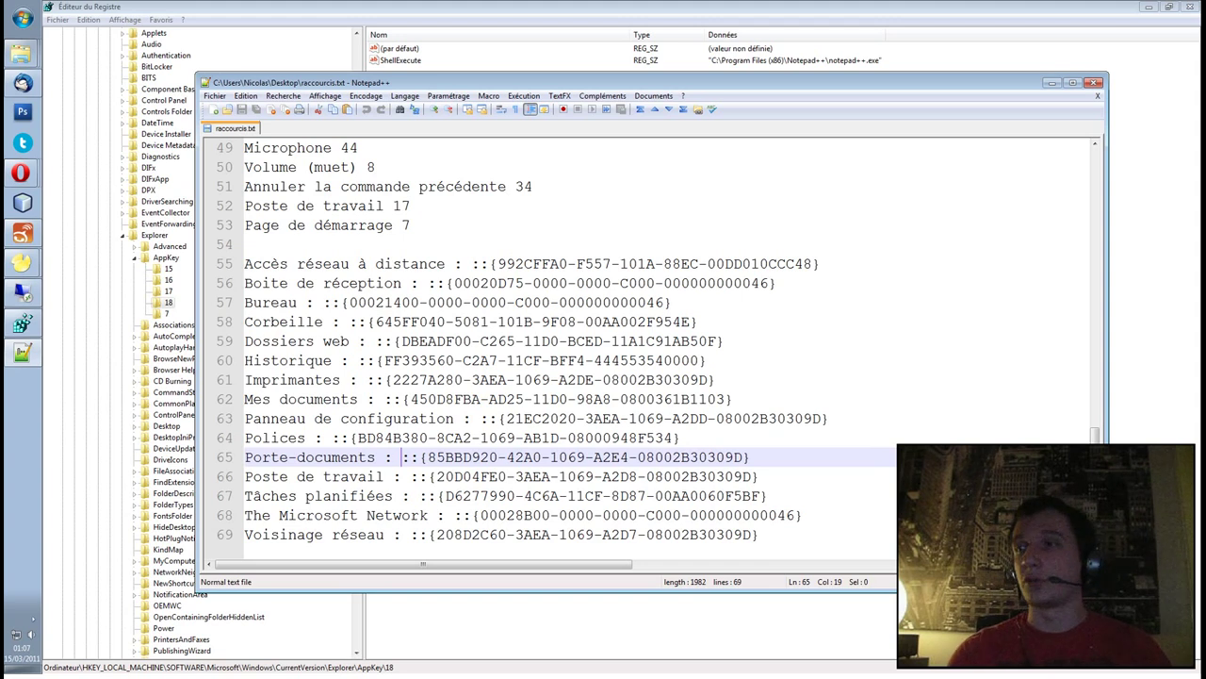
{"action": "left_click_drag", "start_coordinate": [1107, 590], "coordinate": [1025, 604]}
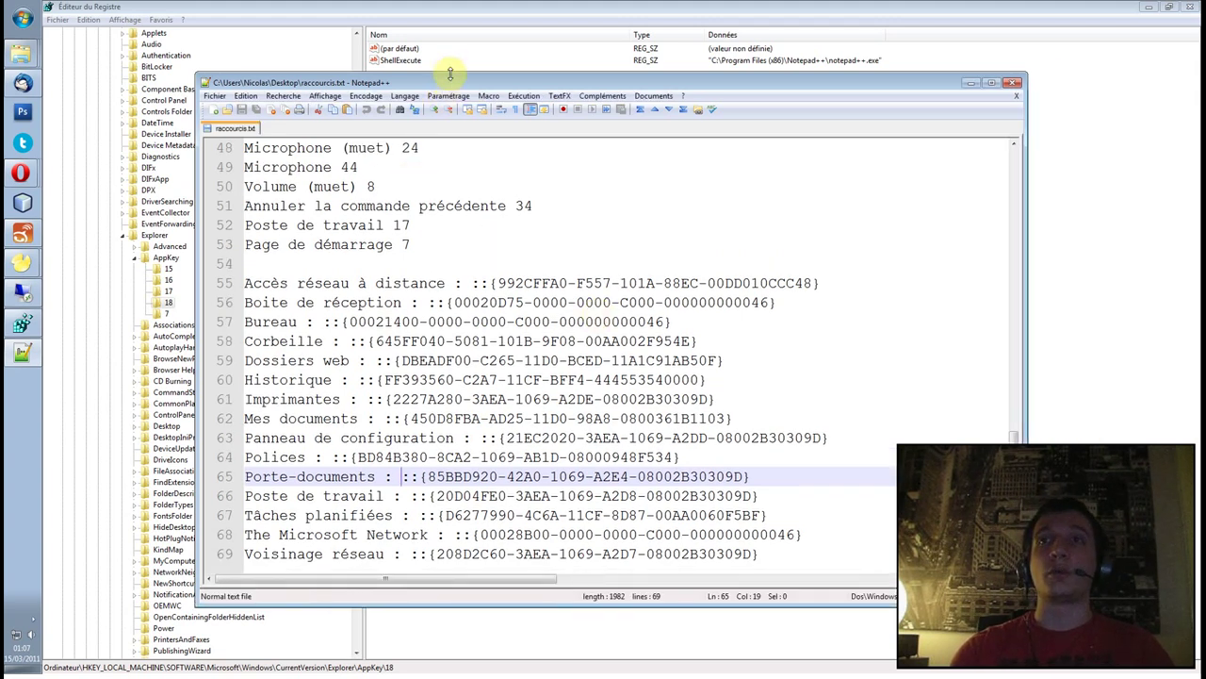
{"action": "left_click_drag", "start_coordinate": [451, 74], "coordinate": [453, 35]}
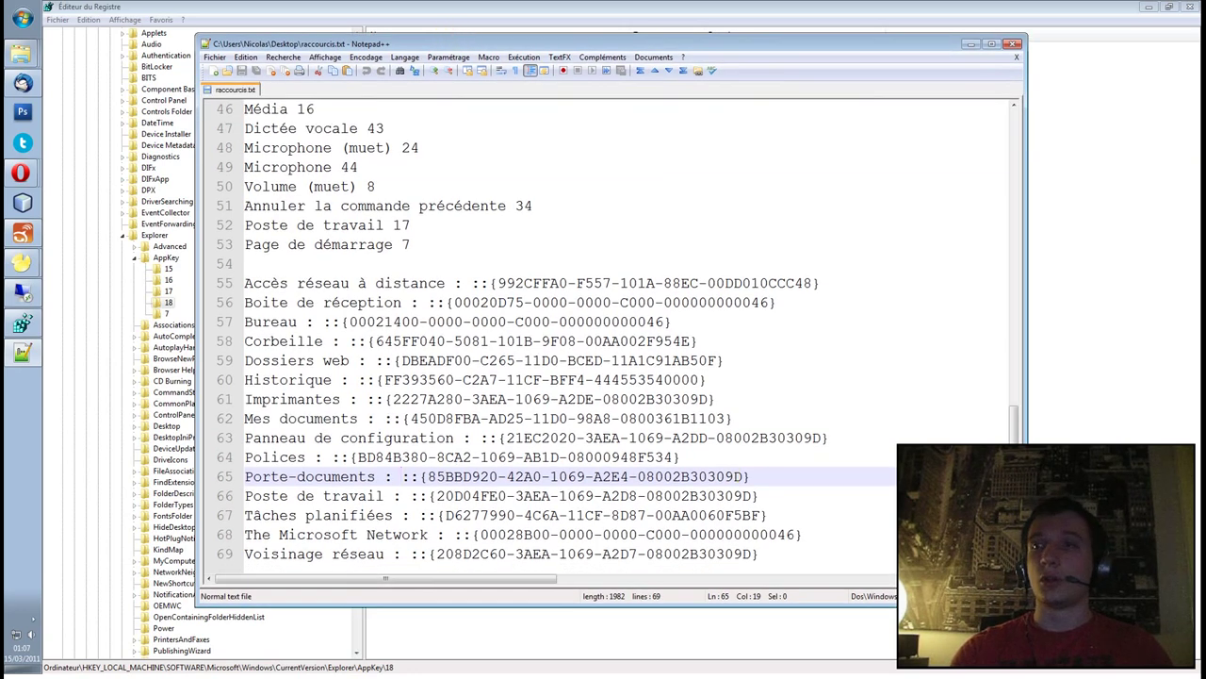
{"action": "left_click_drag", "start_coordinate": [1028, 604], "coordinate": [973, 610]}
{"action": "left_click_drag", "start_coordinate": [549, 43], "coordinate": [759, 59]}
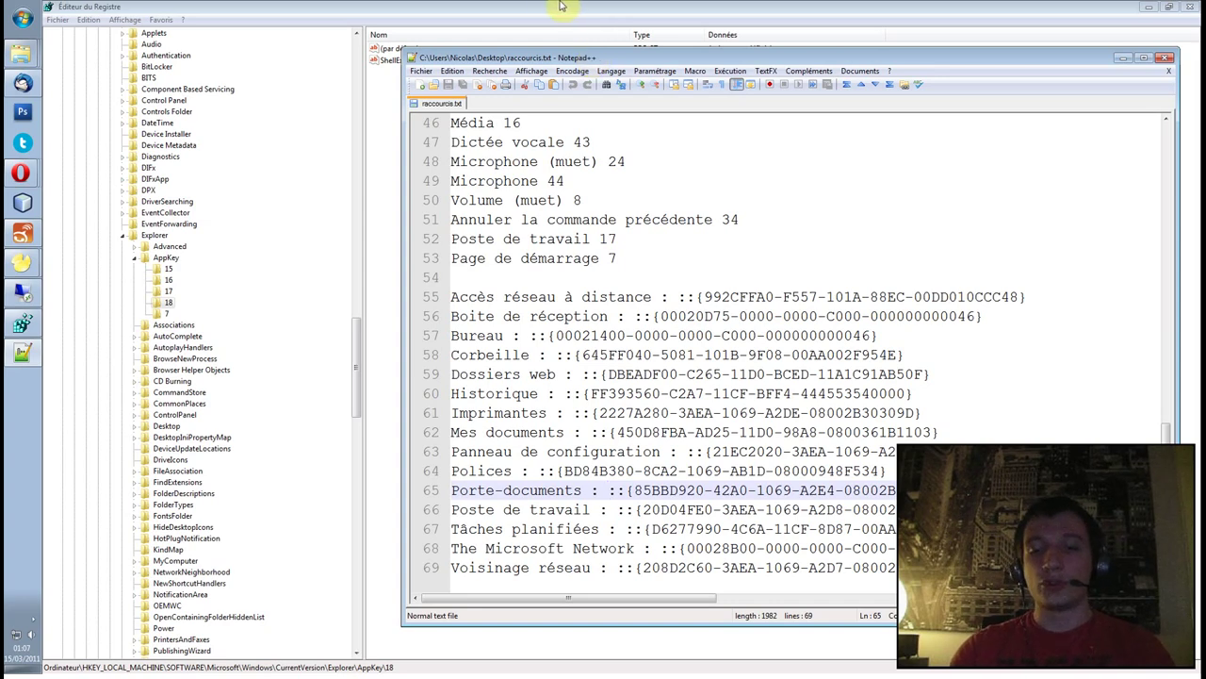
{"action": "left_click_drag", "start_coordinate": [1015, 62], "coordinate": [989, 87]}
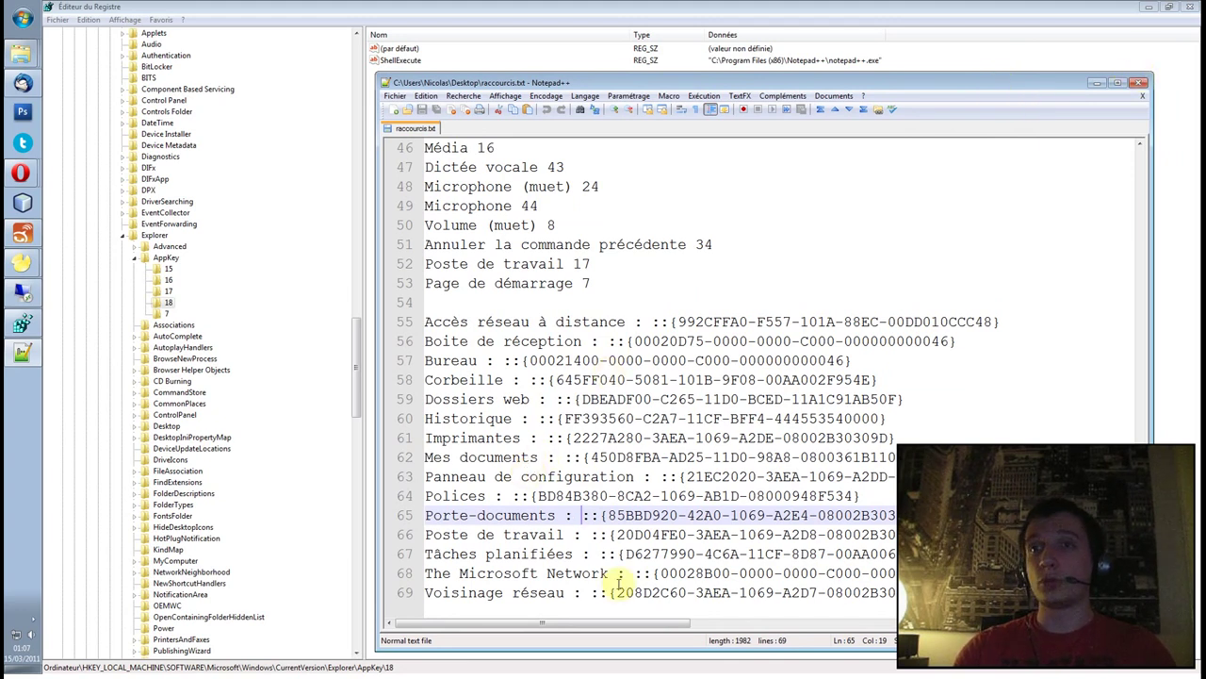
Highlight the system folder identifiers in raccourcis.txt, and select the Accès réseau à distance identifier ::{992CFFA0-F557-101A-88EC-00DD010CCC48}.
{"action": "left_click_drag", "start_coordinate": [659, 596], "coordinate": [593, 345]}
{"action": "left_click", "coordinate": [593, 341]}
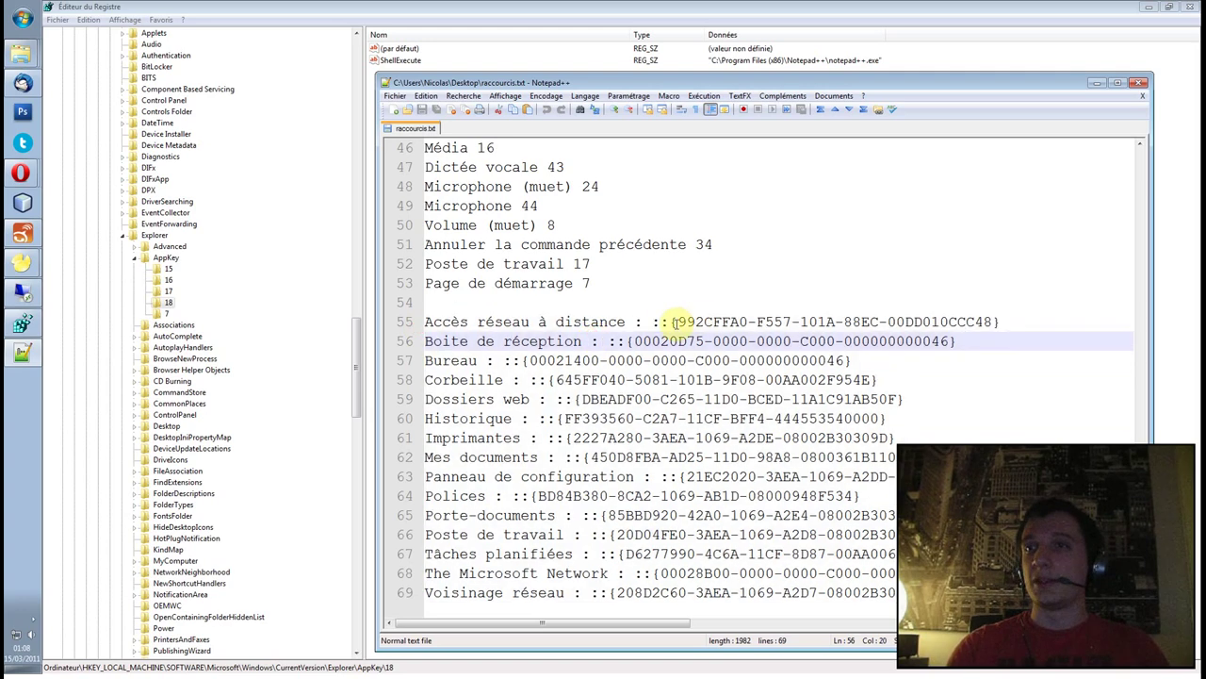
{"action": "left_click", "coordinate": [651, 322]}
{"action": "left_click_drag", "start_coordinate": [905, 321], "coordinate": [1001, 321]}
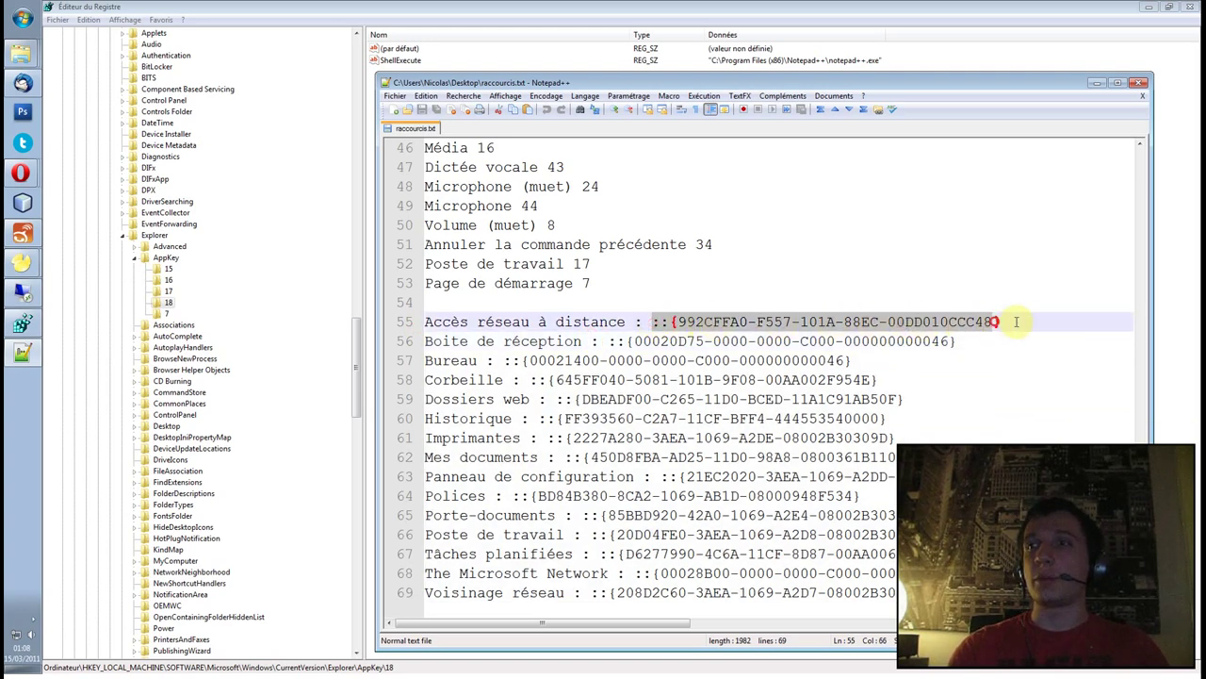
Review the special key numbers listed in raccourcis.txt, from Page de démarrage back up to Retour (Internet).
{"action": "left_click", "coordinate": [1001, 321]}
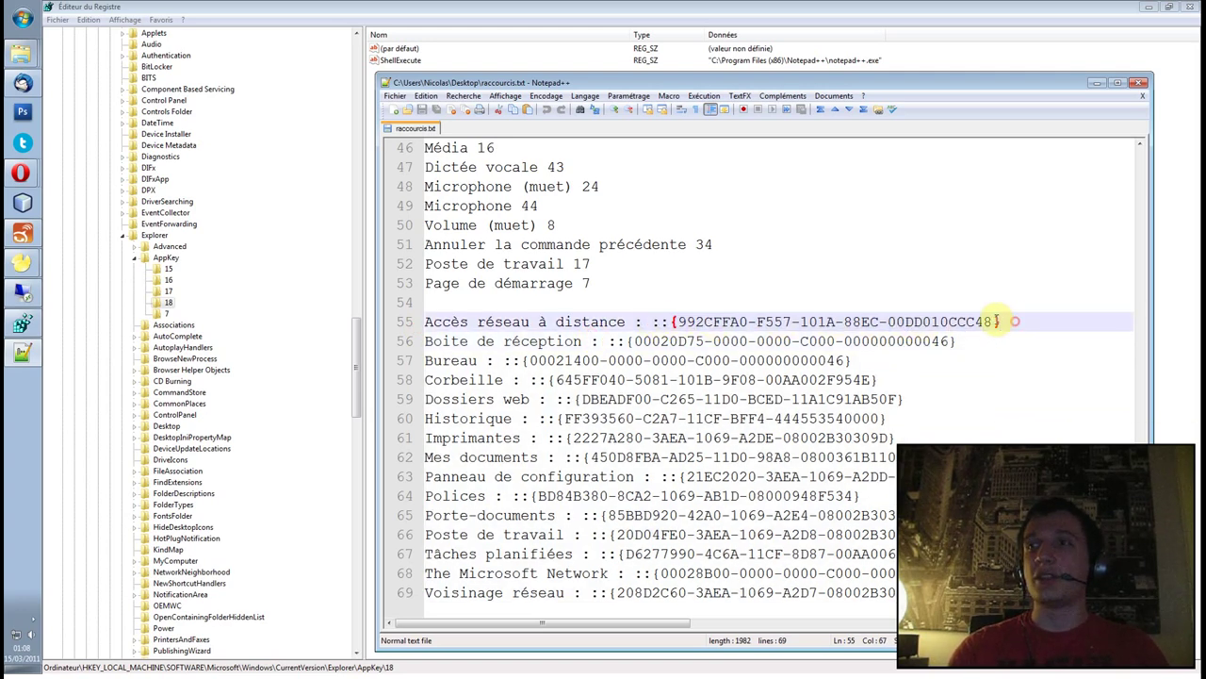
{"action": "left_click", "coordinate": [624, 321]}
{"action": "scroll", "coordinate": [624, 321], "scroll_direction": "up", "scroll_amount": 5}
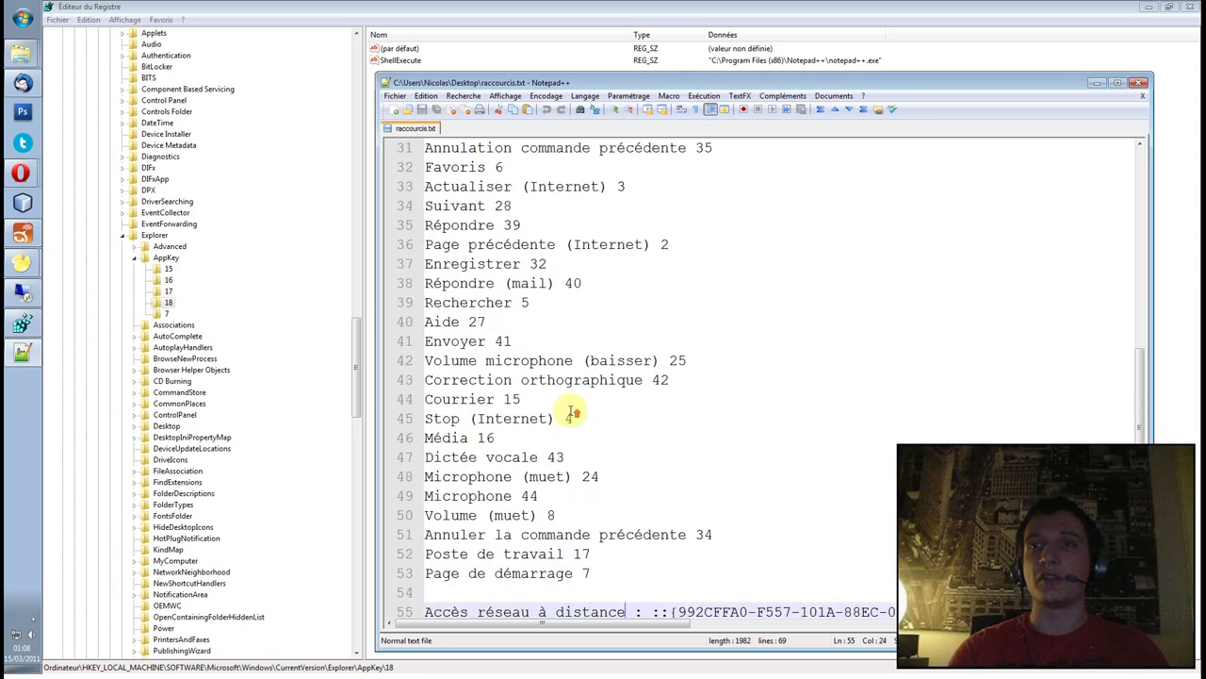
{"action": "left_click", "coordinate": [482, 437]}
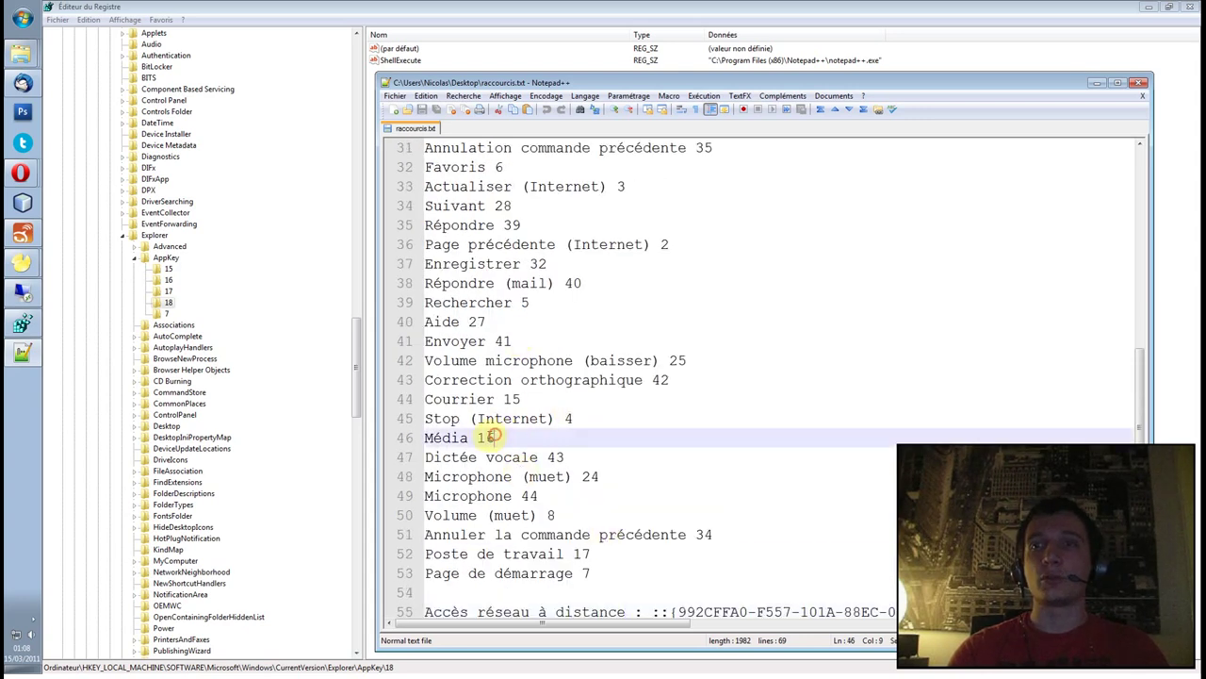
{"action": "left_click", "coordinate": [584, 418]}
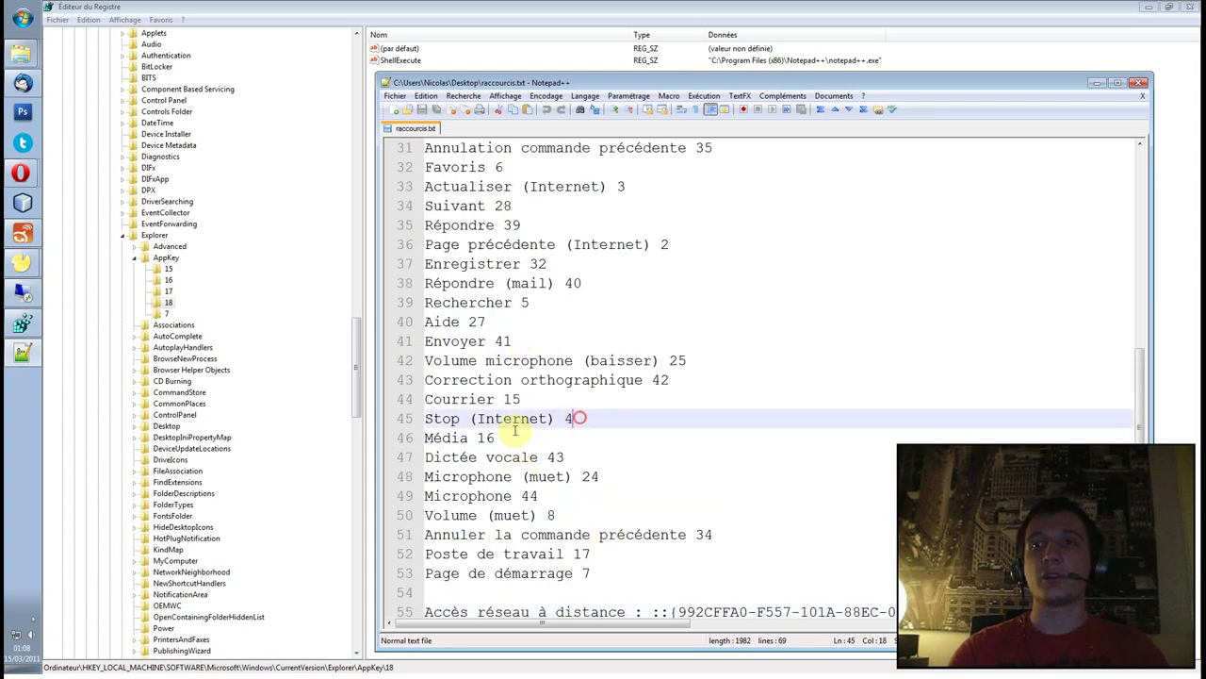
{"action": "left_click", "coordinate": [515, 380]}
{"action": "scroll", "coordinate": [487, 306], "scroll_direction": "up", "scroll_amount": 3}
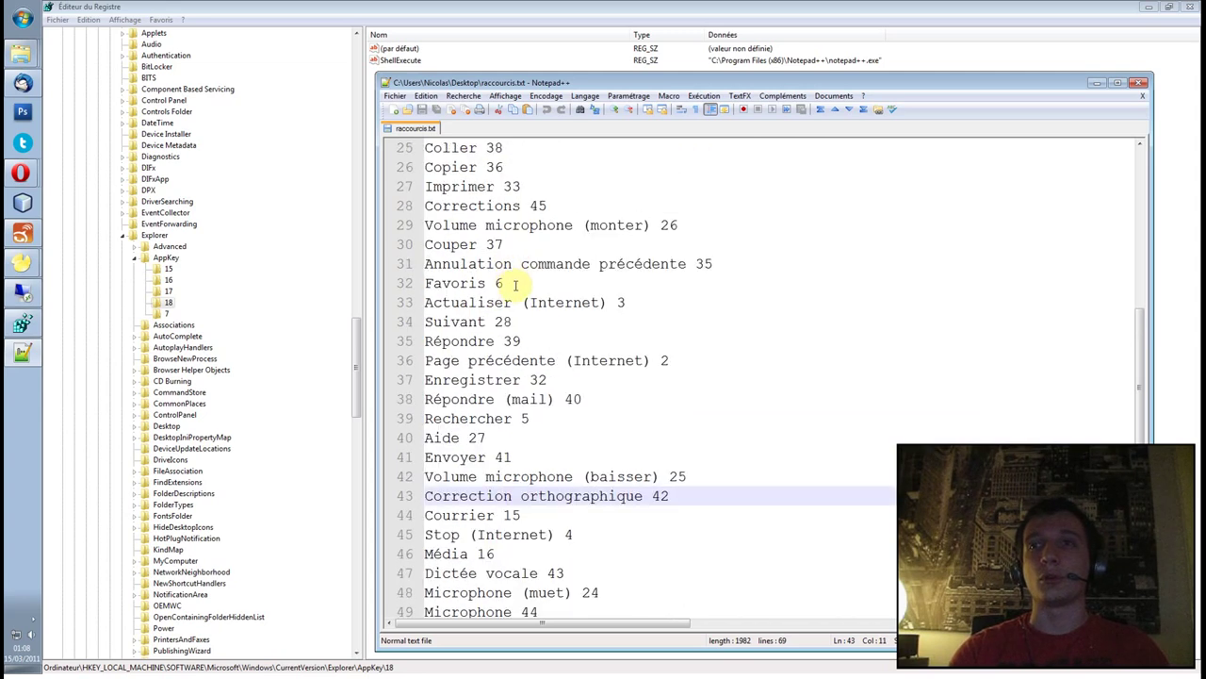
{"action": "scroll", "coordinate": [516, 262], "scroll_direction": "up", "scroll_amount": 1}
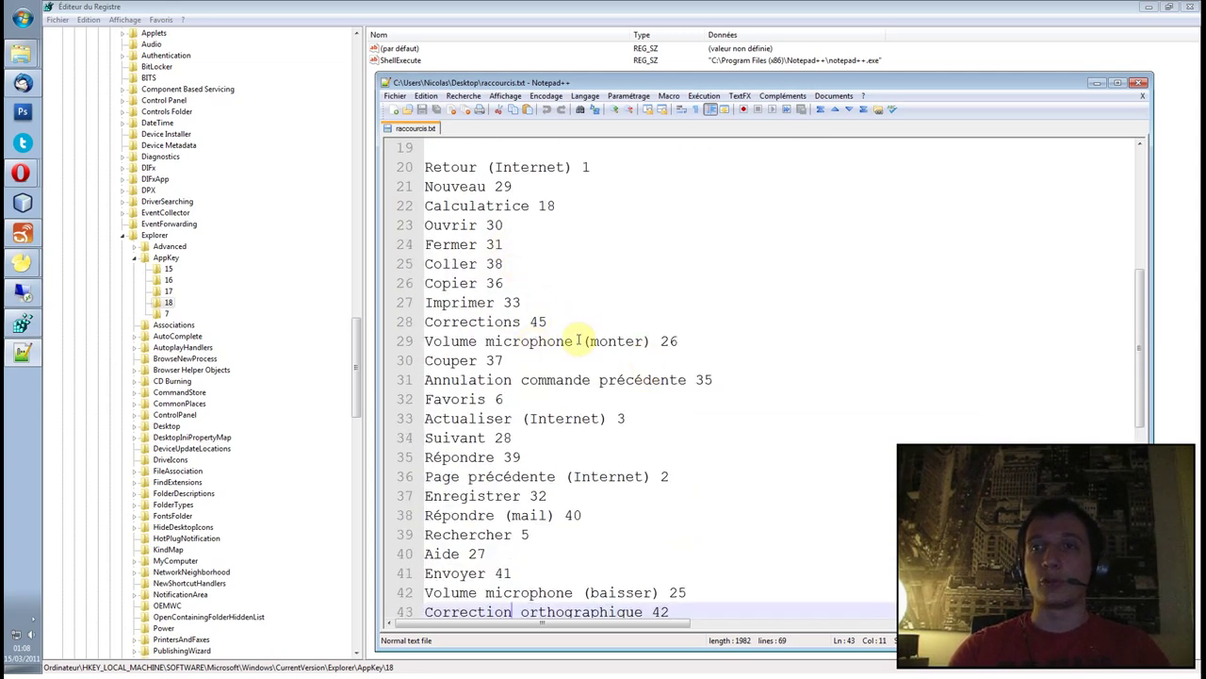
{"action": "left_click", "coordinate": [532, 475]}
Look through the rest of raccourcis.txt, comparing the key numbers with the system folder identifiers at the end of the list.
{"action": "scroll", "coordinate": [532, 485], "scroll_direction": "down", "scroll_amount": 5}
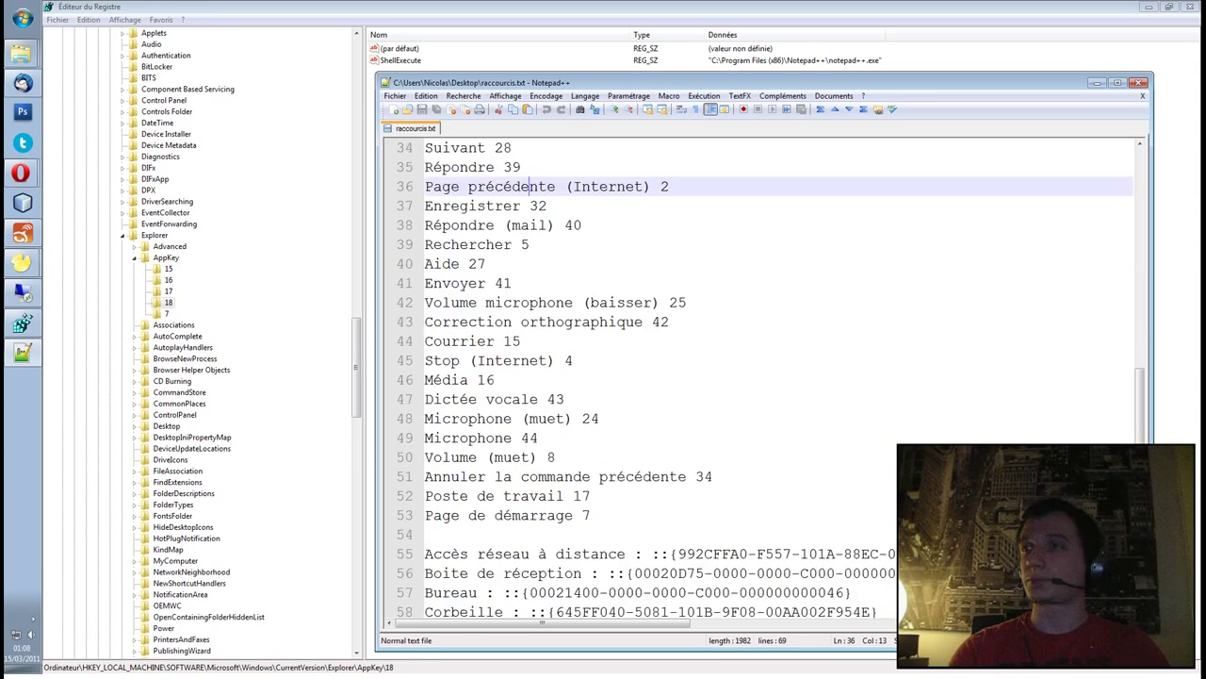
{"action": "scroll", "coordinate": [533, 485], "scroll_direction": "up", "scroll_amount": 2}
{"action": "scroll", "coordinate": [532, 485], "scroll_direction": "down", "scroll_amount": 4}
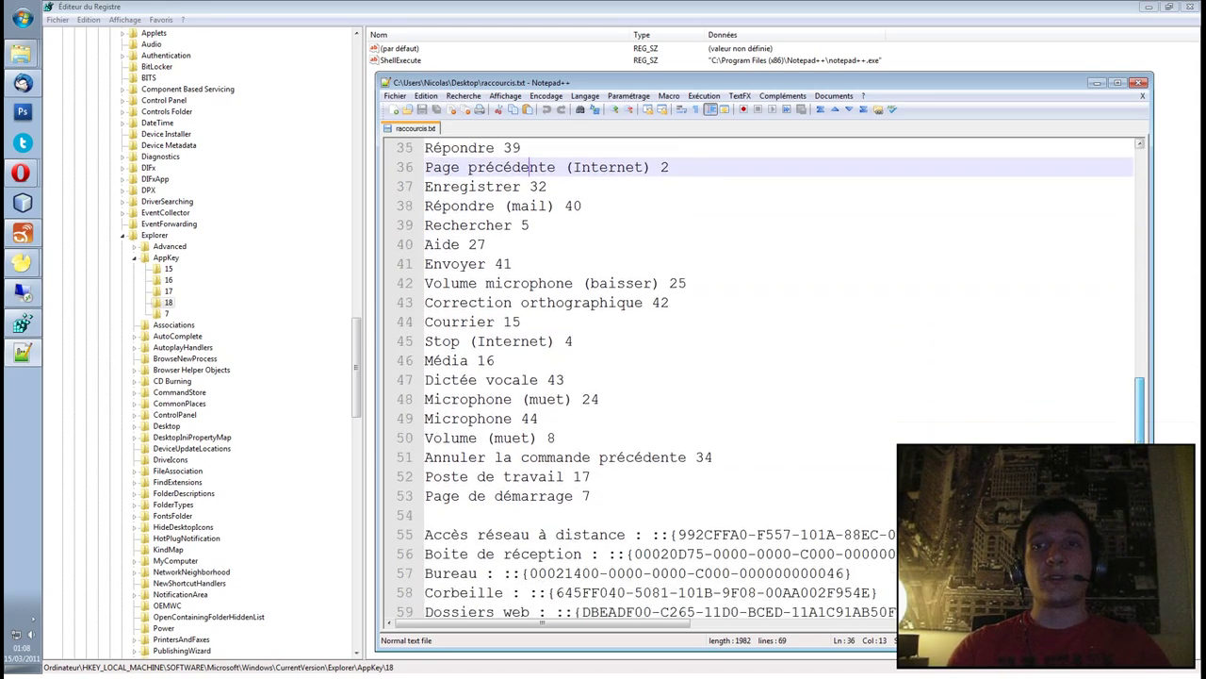
{"action": "scroll", "coordinate": [532, 486], "scroll_direction": "down", "scroll_amount": 2}
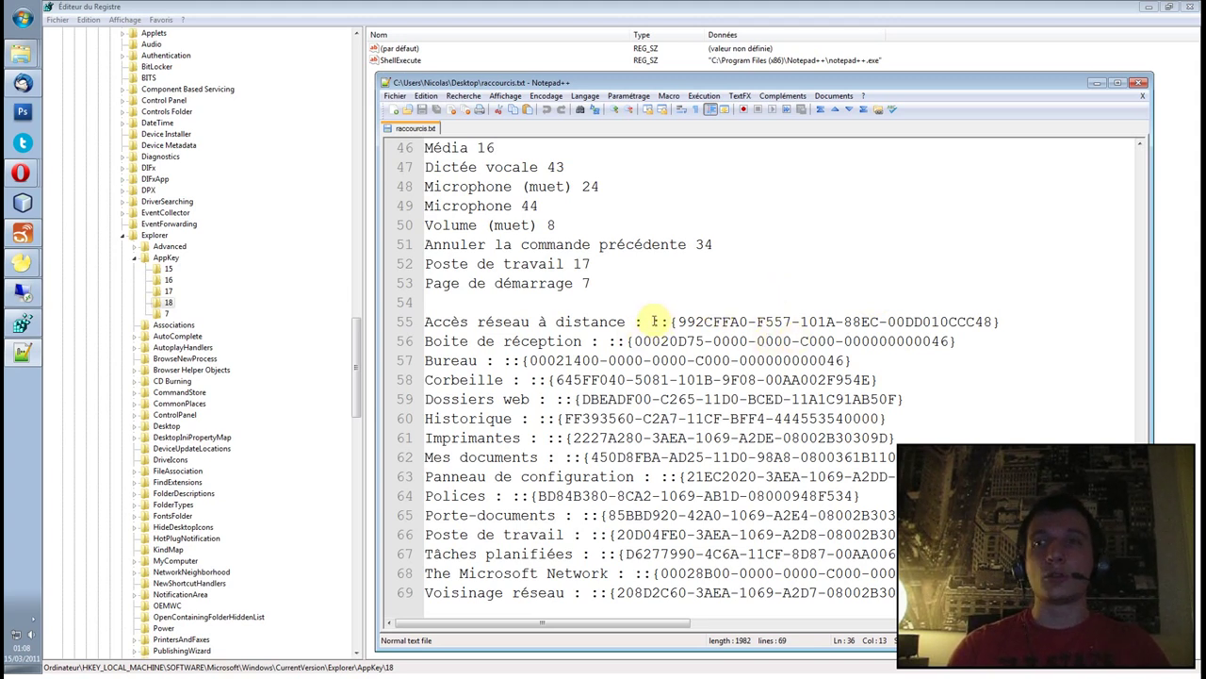
{"action": "left_click_drag", "start_coordinate": [1141, 540], "coordinate": [1118, 373]}
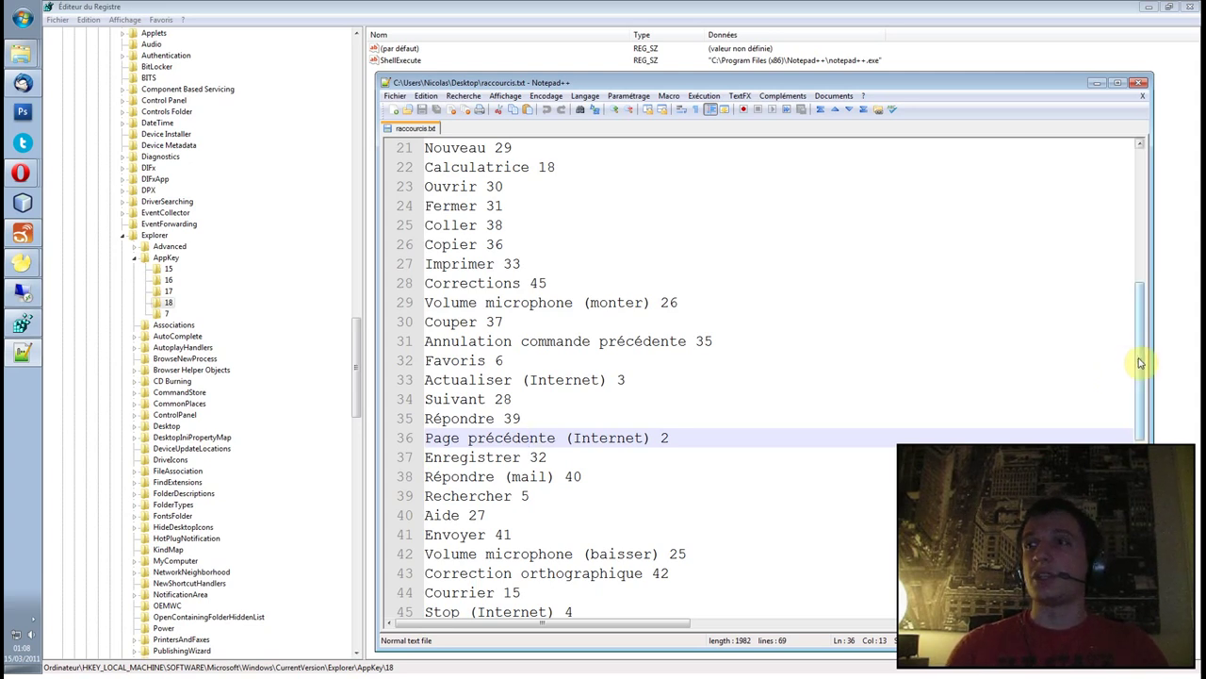
{"action": "left_click_drag", "start_coordinate": [1138, 360], "coordinate": [1139, 527]}
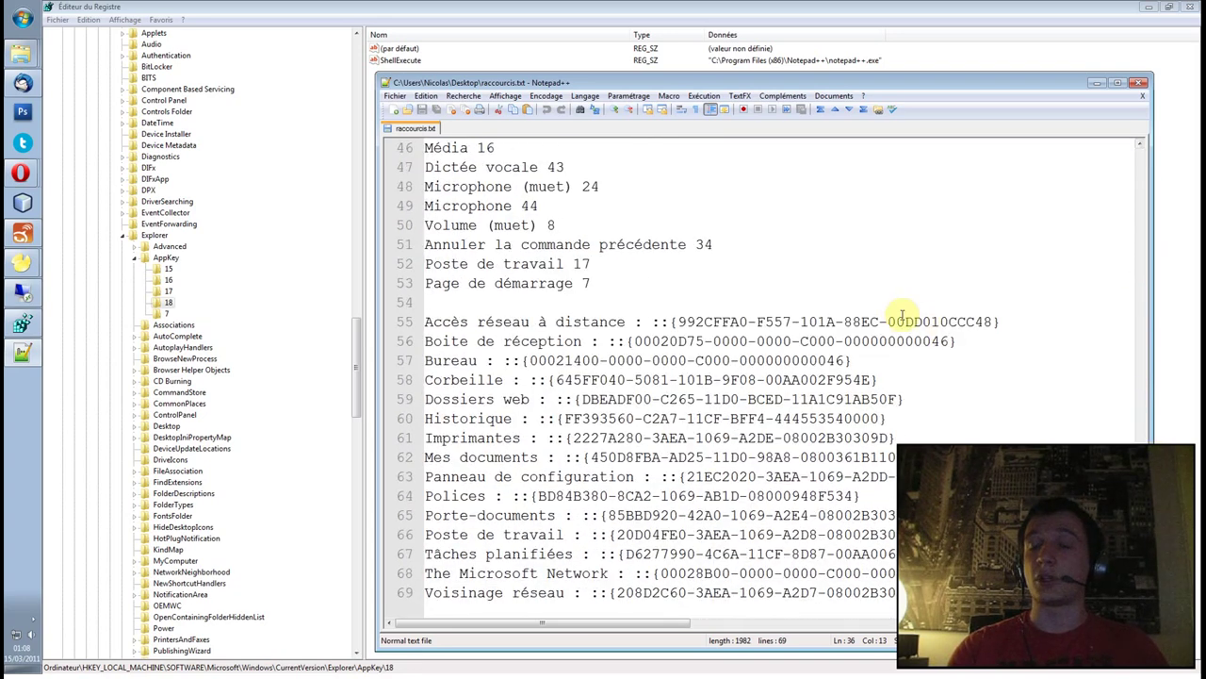